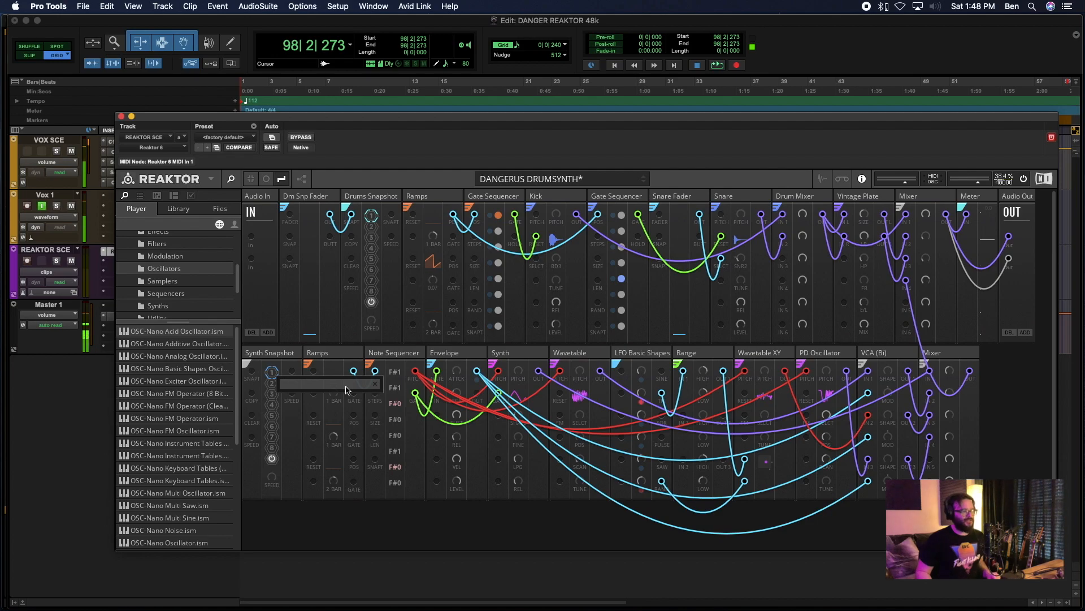
- Return the playback position to the start of the session
{"action": "left_click", "coordinate": [375, 384]}
{"action": "left_click", "coordinate": [1067, 194]}
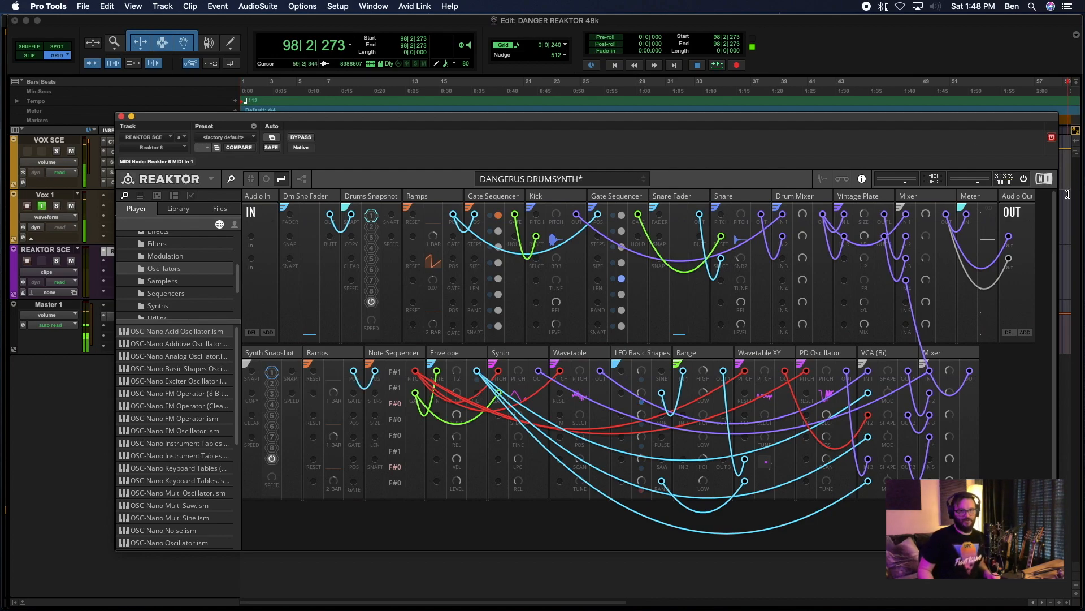
{"action": "key", "text": "Return"}
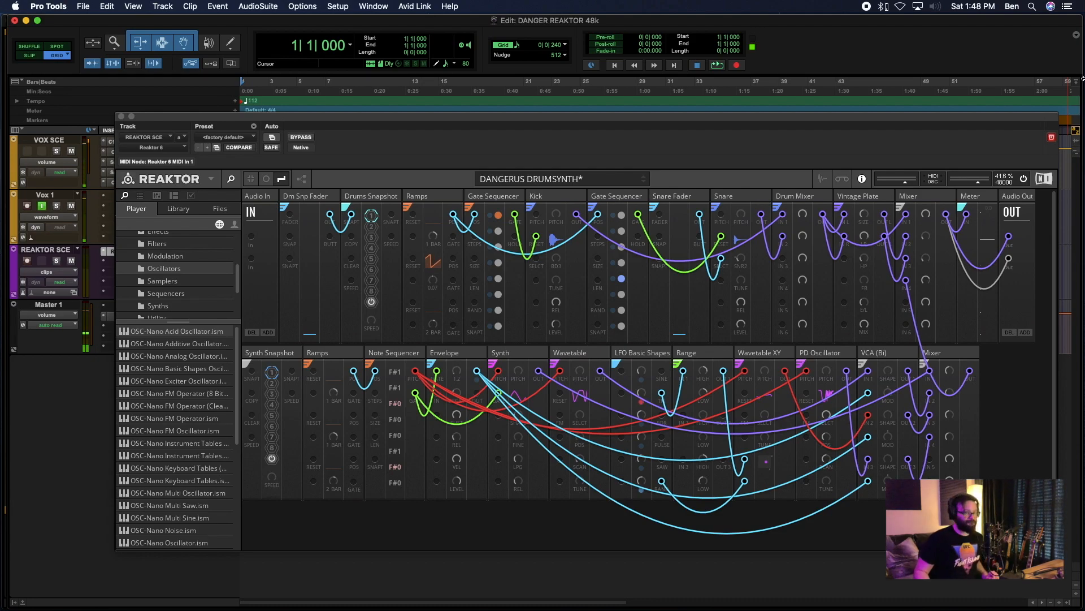
- Add two more output ports to the Audio Out block in the Reaktor rack
{"action": "left_click", "coordinate": [1018, 198]}
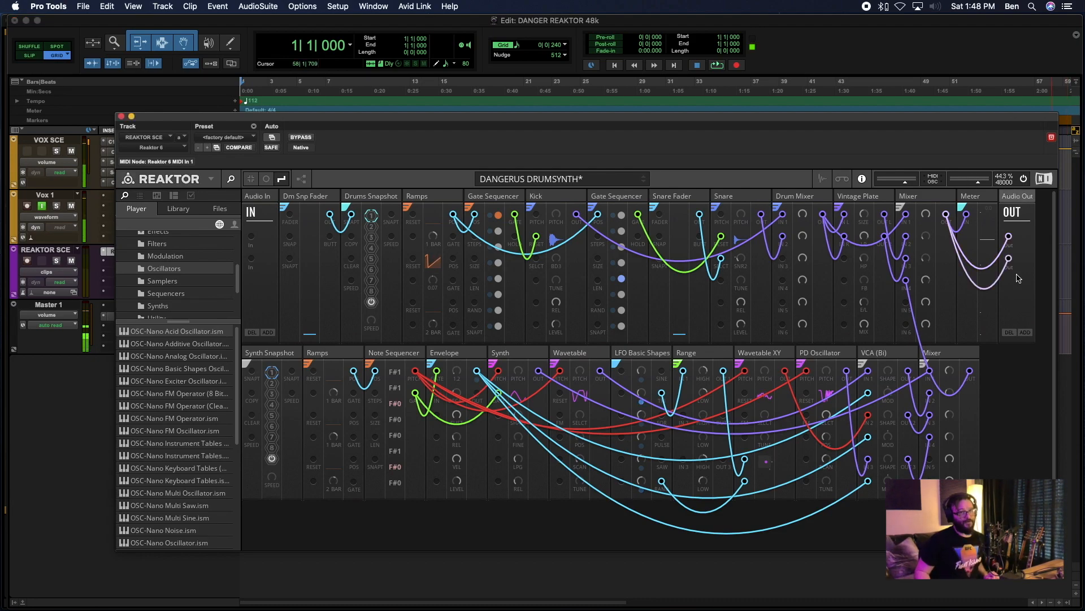
{"action": "left_click", "coordinate": [1025, 332]}
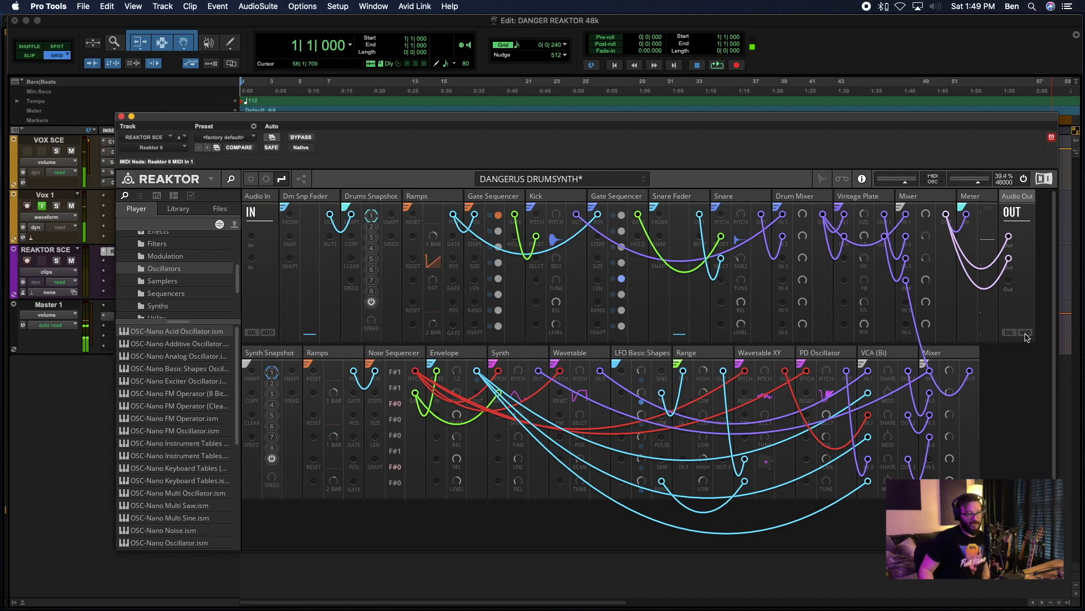
{"action": "left_click", "coordinate": [1025, 333]}
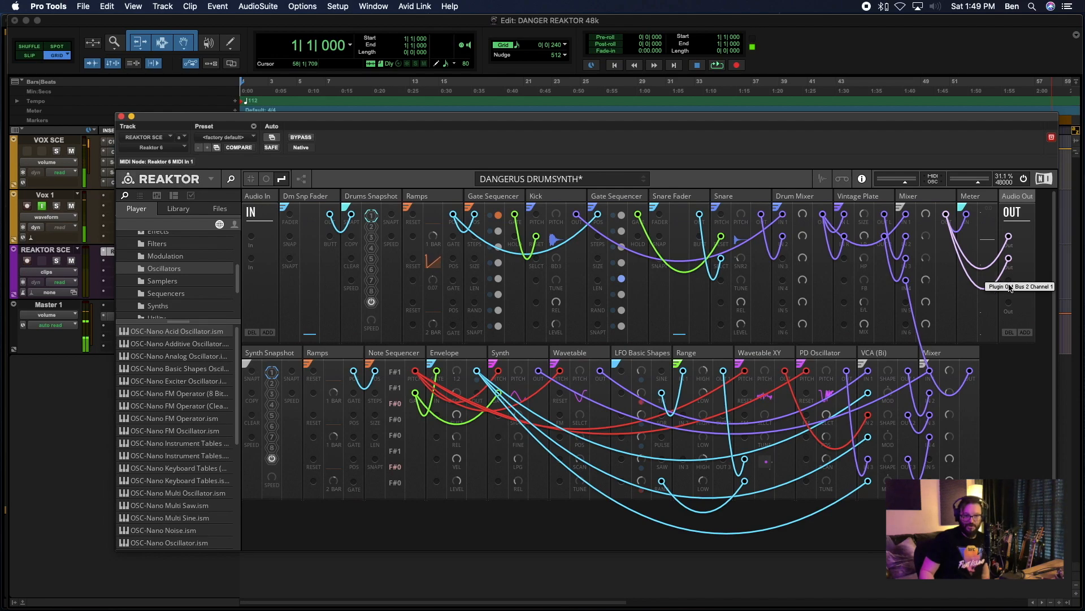
- Disconnect both cables running from the Meter block to the first two Audio Out ports
{"action": "left_click", "coordinate": [1010, 239]}
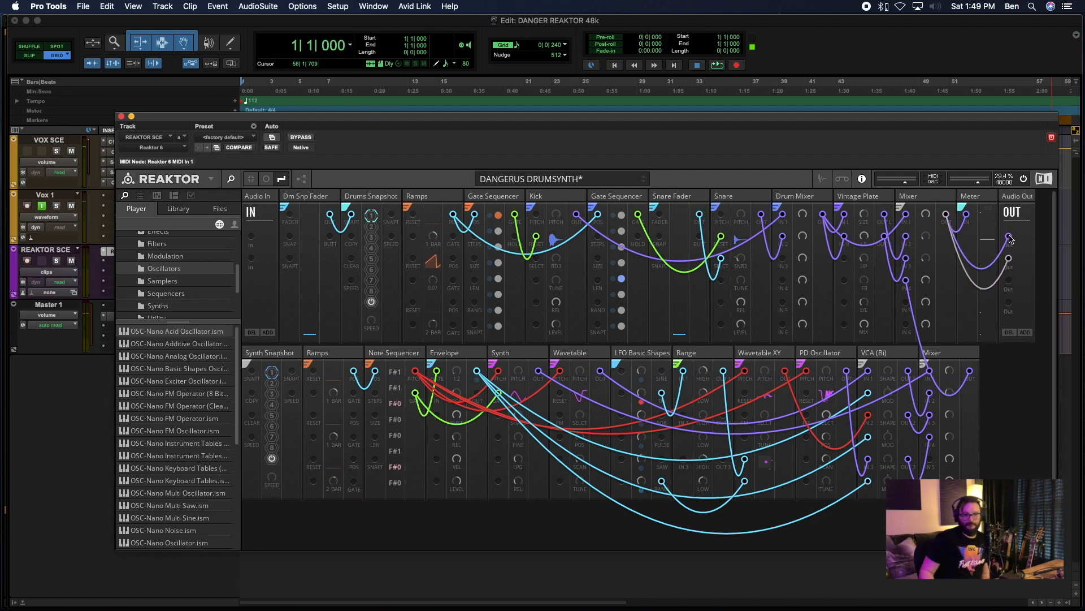
{"action": "right_click", "coordinate": [1009, 238]}
{"action": "left_click", "coordinate": [1023, 256]}
{"action": "right_click", "coordinate": [1009, 260]}
{"action": "left_click", "coordinate": [1012, 272]}
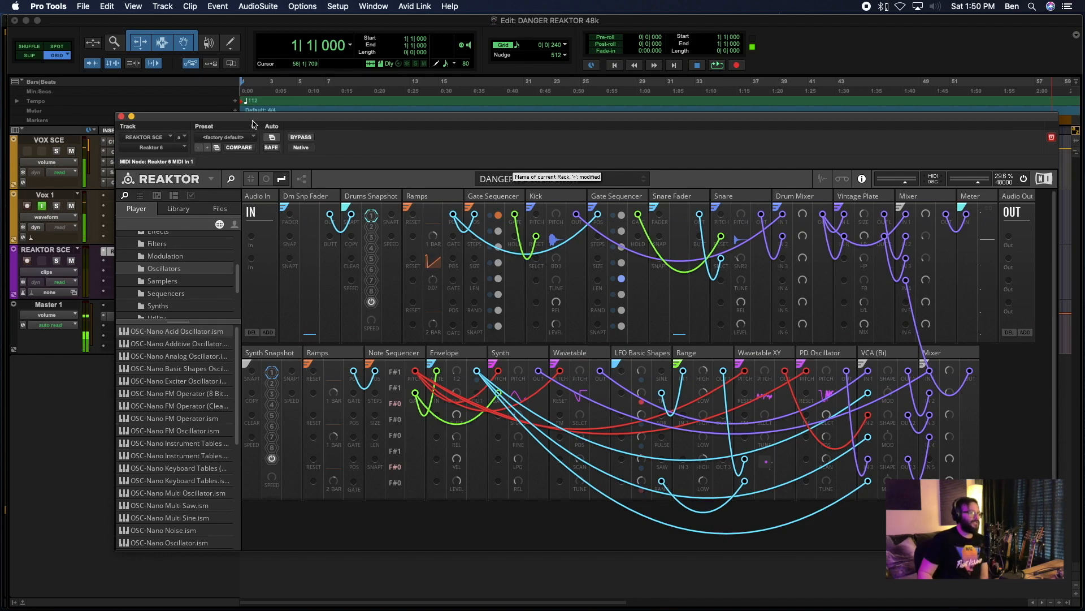
- Set up three new audio tracks after the REAKTOR SCE track, the first two mono and the third stereo
{"action": "left_click_drag", "start_coordinate": [258, 118], "coordinate": [478, 106]}
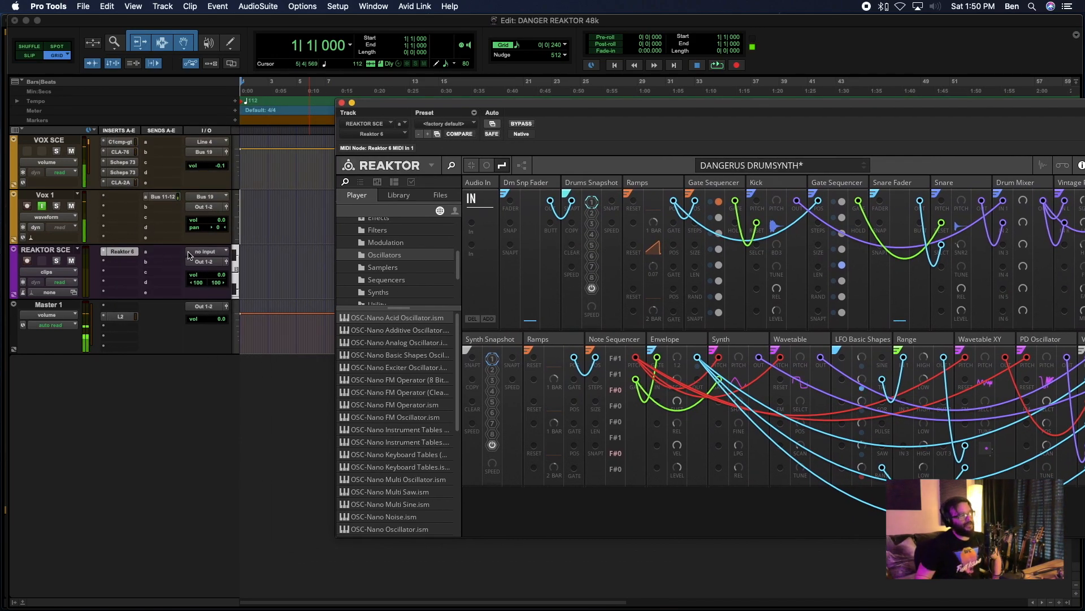
{"action": "left_click", "coordinate": [32, 251]}
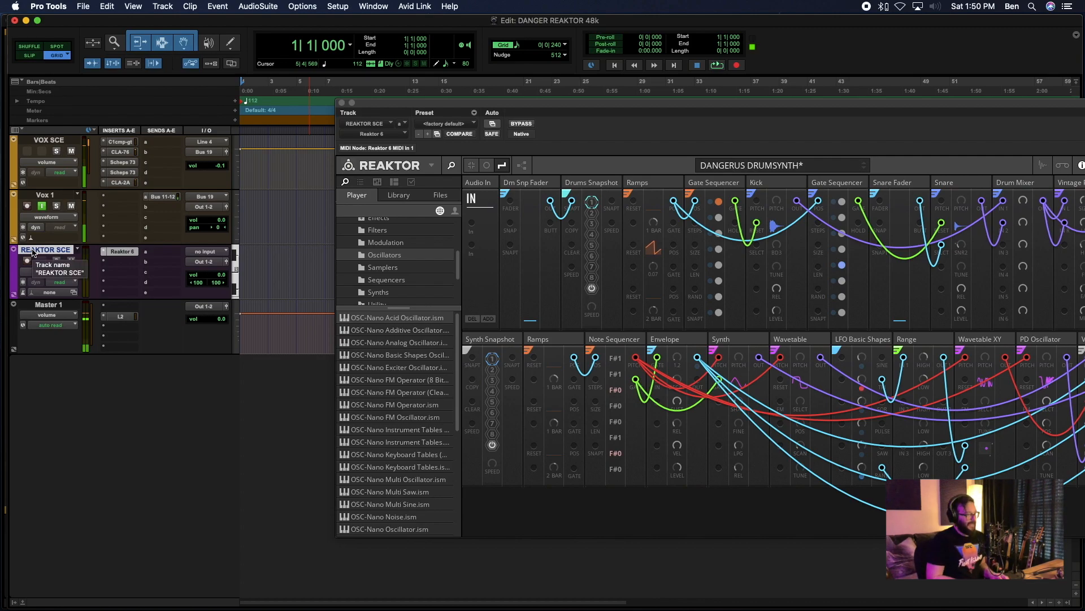
{"action": "key", "text": "shift+super+n"}
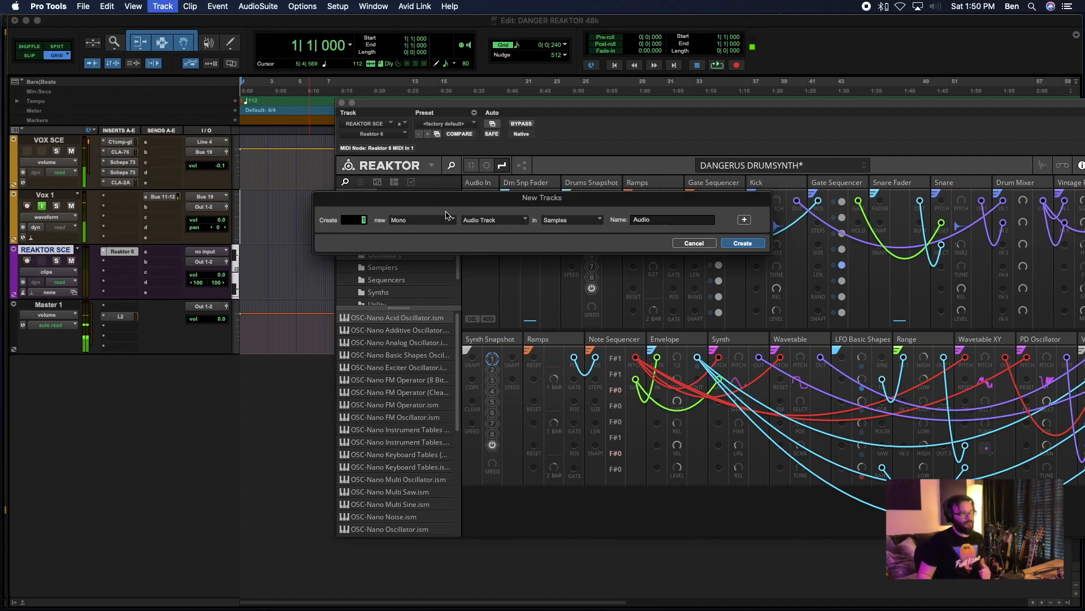
{"action": "left_click", "coordinate": [415, 220]}
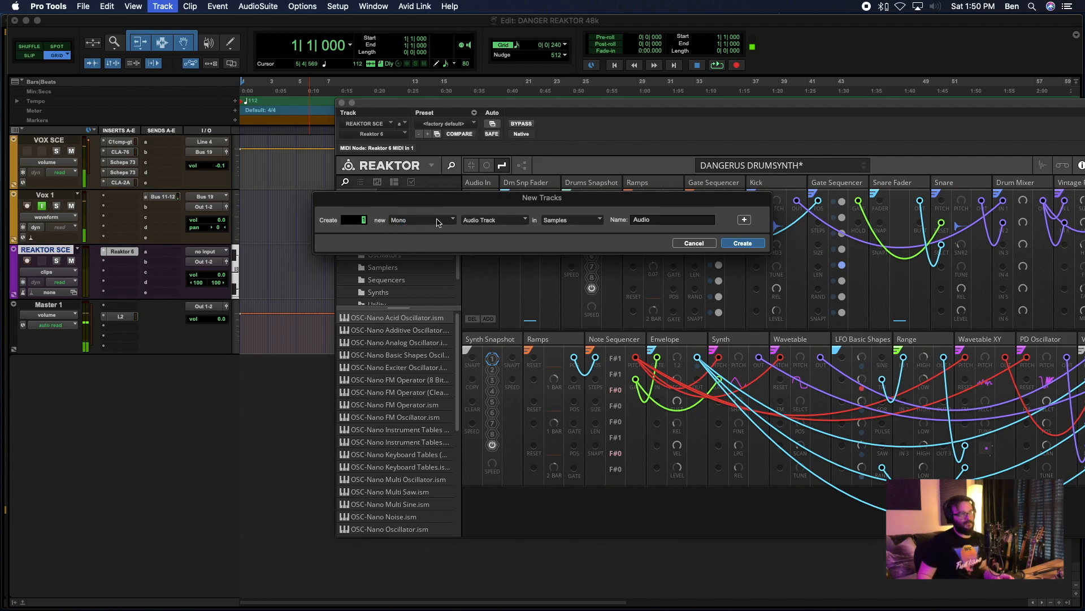
{"action": "left_click", "coordinate": [475, 229]}
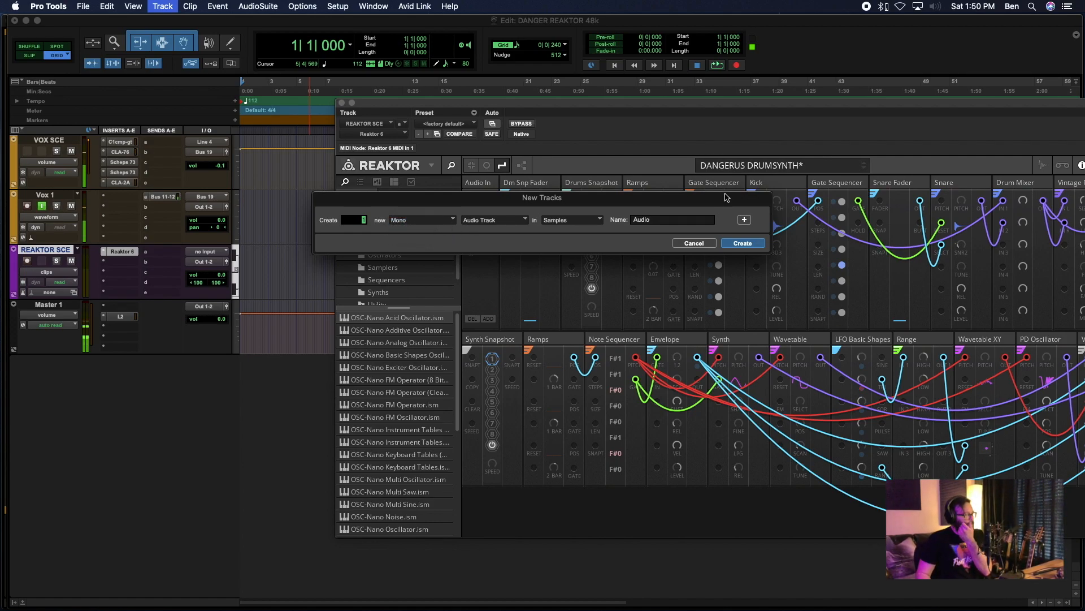
{"action": "left_click", "coordinate": [745, 220]}
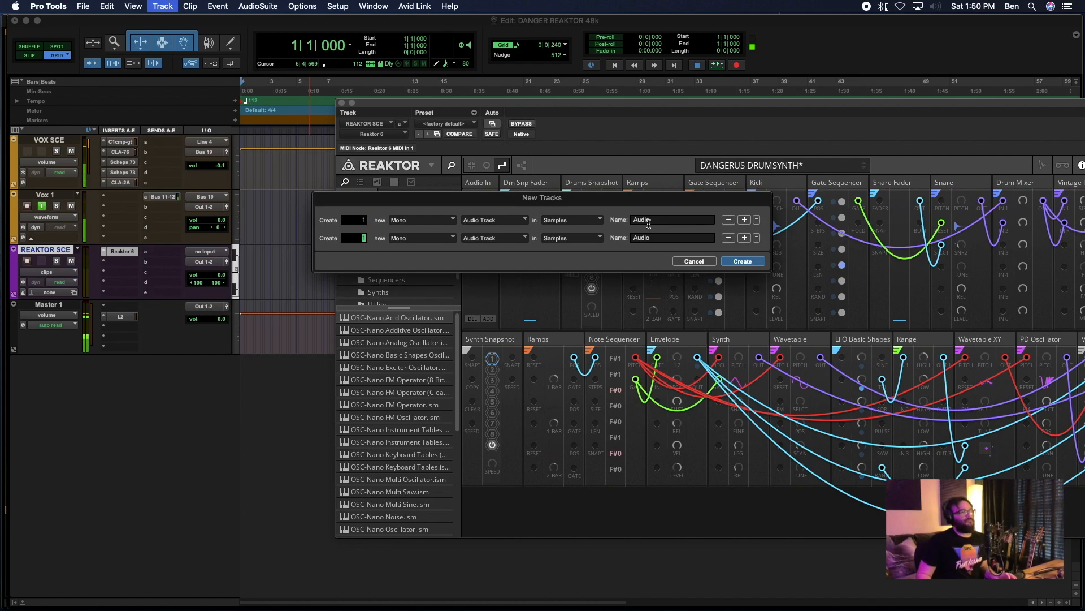
{"action": "left_click", "coordinate": [744, 238]}
{"action": "left_click", "coordinate": [421, 256]}
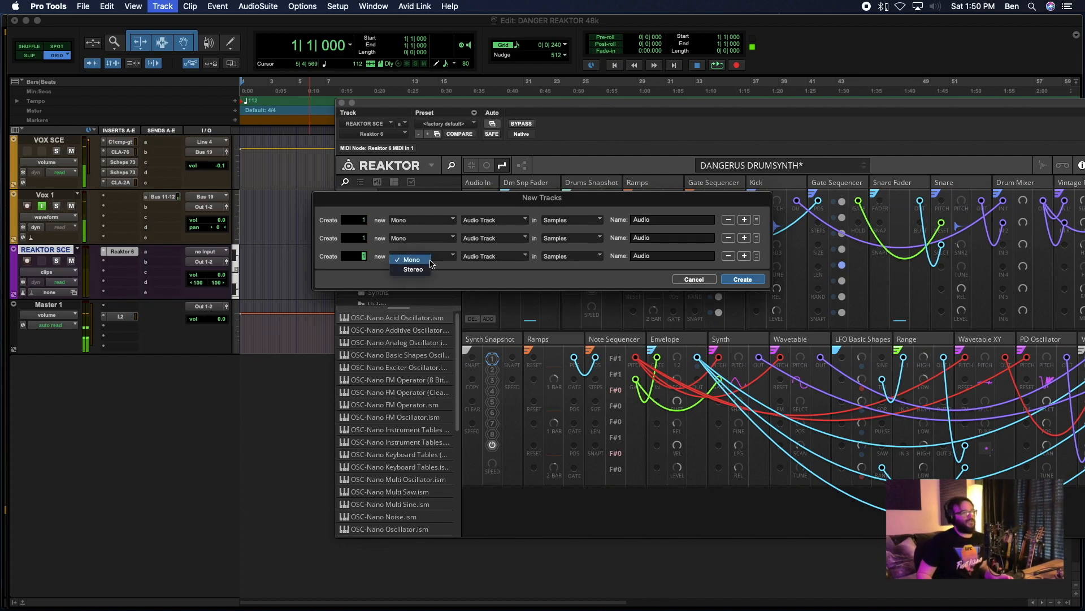
{"action": "left_click", "coordinate": [405, 272]}
- Name the three new tracks KICK, SNARE and SYNTH and create them
{"action": "double_click", "coordinate": [665, 220]}
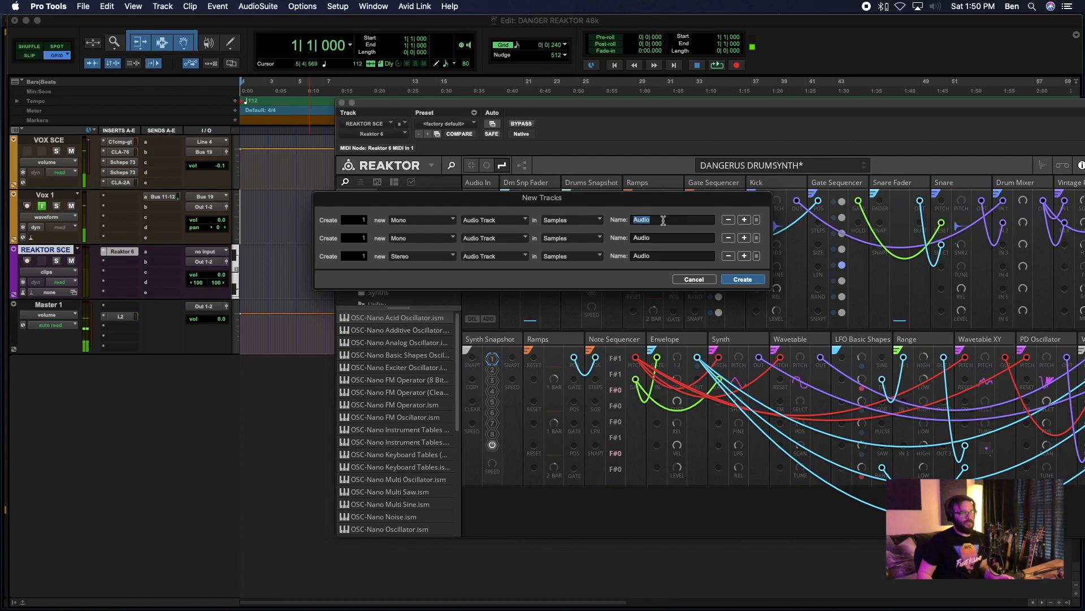
{"action": "type", "text": "kick"}
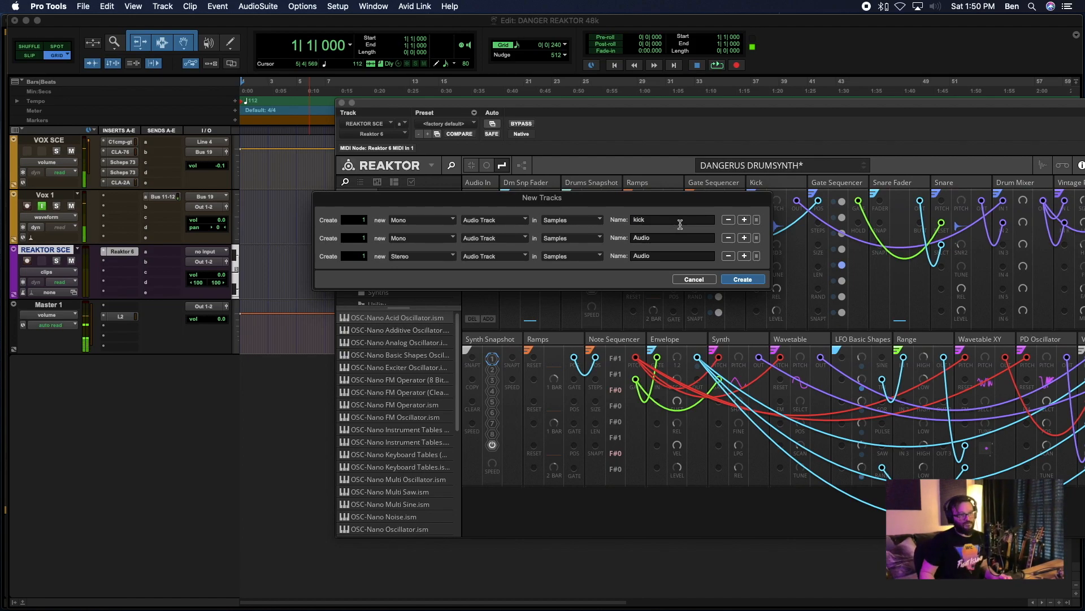
{"action": "key", "text": "BackSpace"}
{"action": "type", "text": "KICK"}
{"action": "key", "text": "Tab"}
{"action": "key", "text": "Tab"}
{"action": "key", "text": "shift+Tab"}
{"action": "type", "text": "SNARE"}
{"action": "key", "text": "Tab"}
{"action": "key", "text": "Tab"}
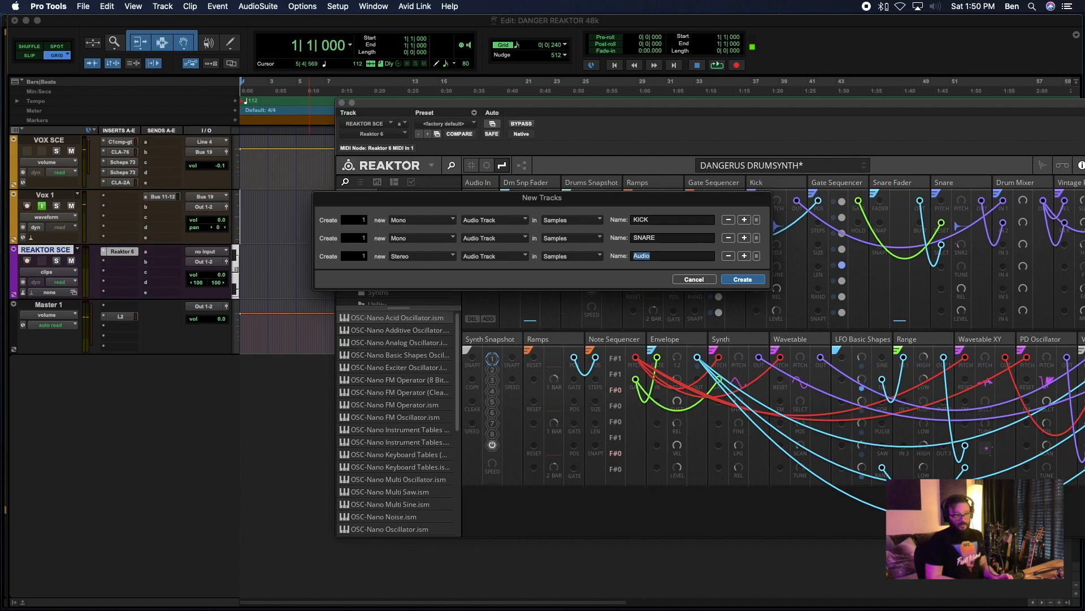
{"action": "type", "text": "SYNTH"}
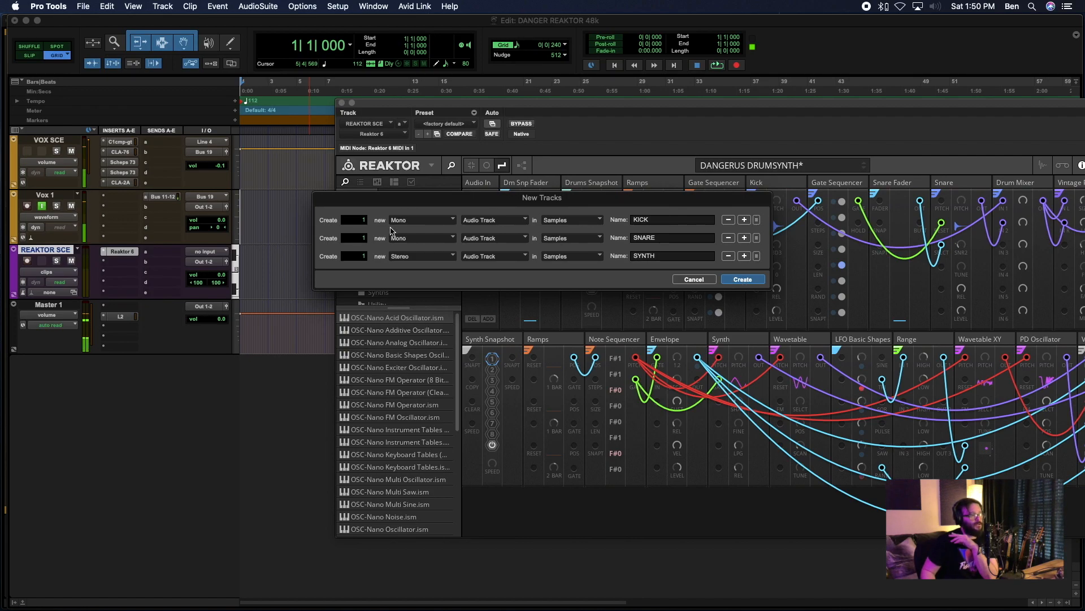
{"action": "left_click", "coordinate": [741, 280]}
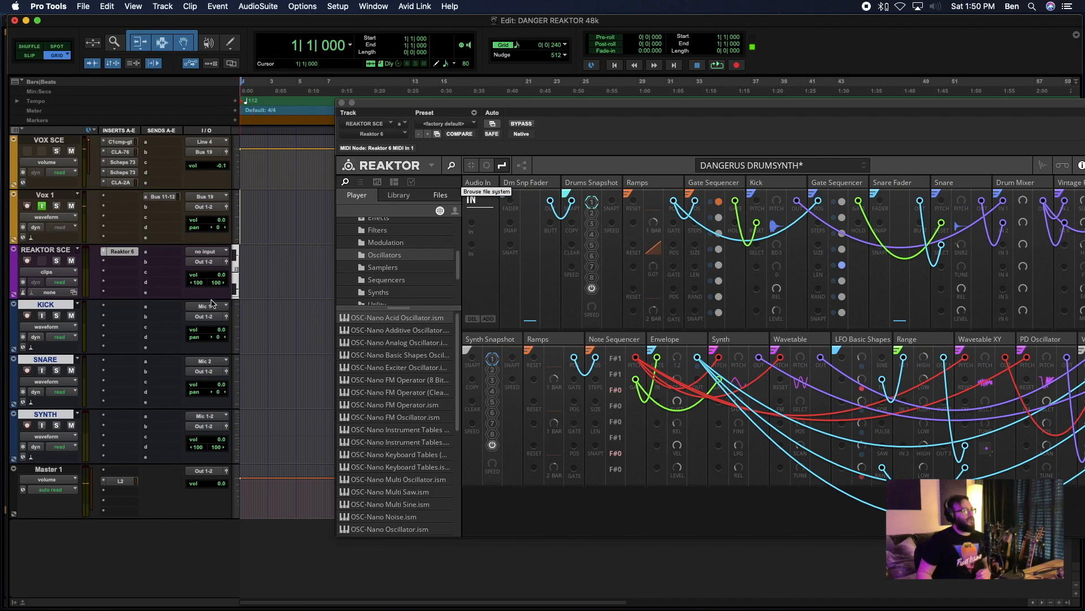
{"action": "left_click", "coordinate": [214, 305]}
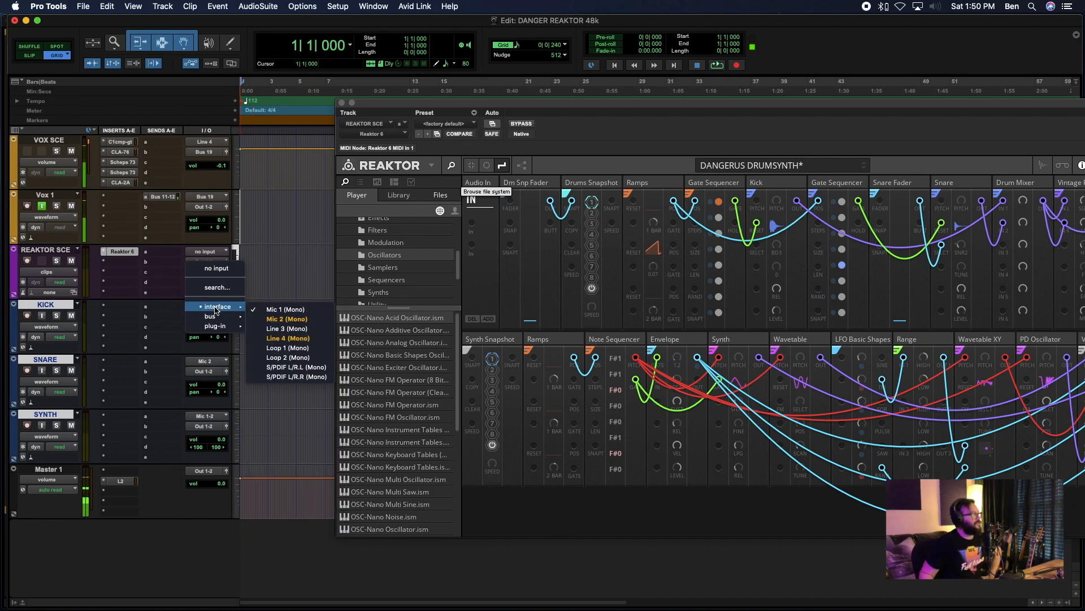
{"action": "left_click", "coordinate": [286, 309]}
{"action": "left_click", "coordinate": [214, 307]}
{"action": "mouse_move", "coordinate": [215, 325]}
{"action": "mouse_move", "coordinate": [339, 328]}
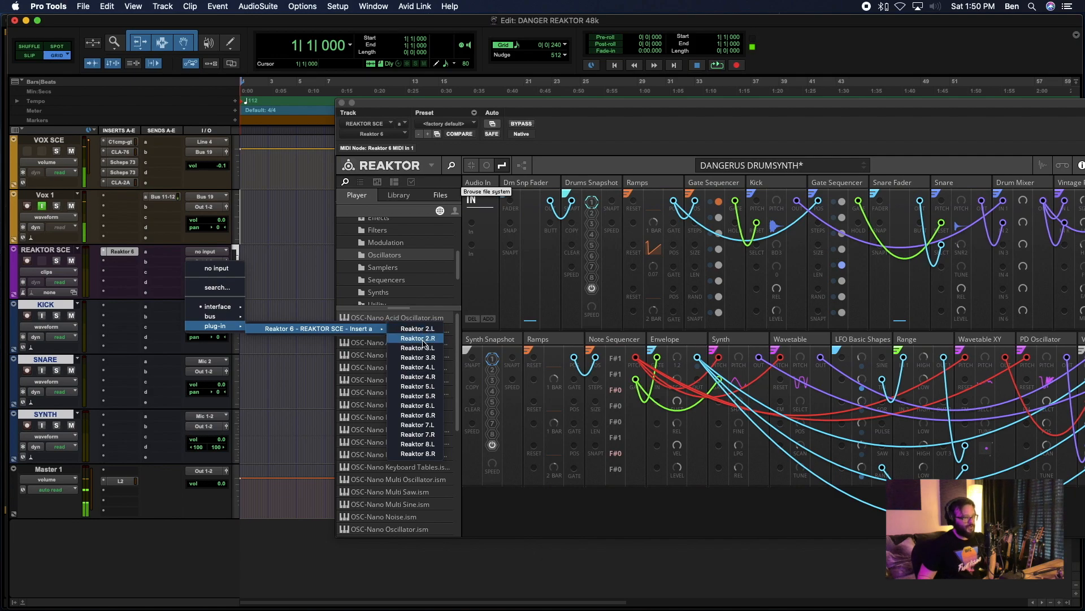
{"action": "left_click", "coordinate": [427, 348]}
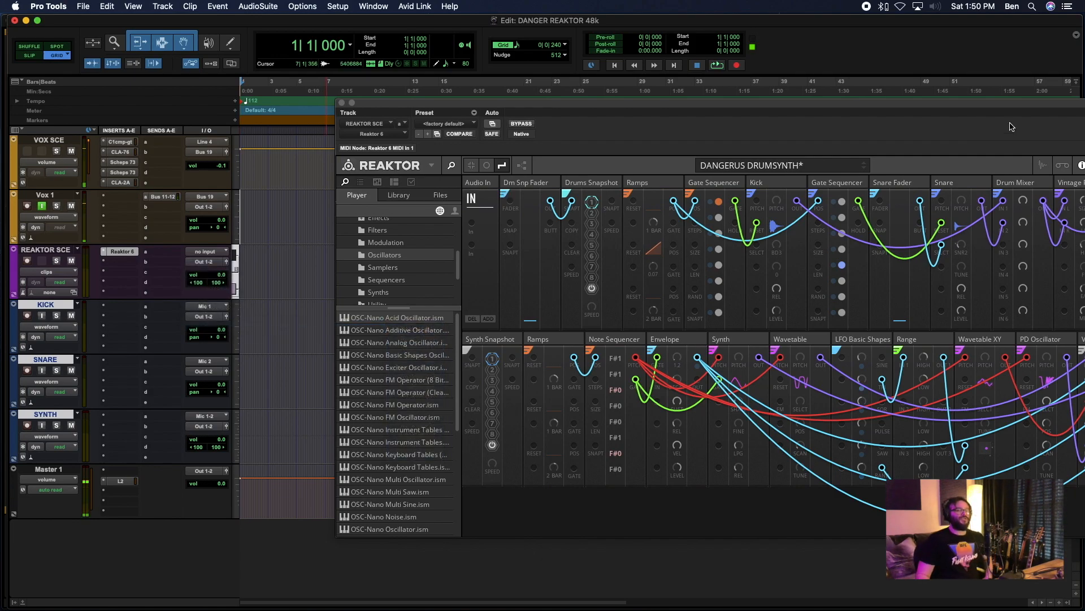
- Check which plug-in bus and channel the added Audio Out ports of the REAKTOR SCE instrument belong to
{"action": "mouse_move", "coordinate": [784, 104]}
{"action": "left_mouse_down"}
{"action": "mouse_move", "coordinate": [751, 92]}
{"action": "mouse_move", "coordinate": [776, 88]}
{"action": "left_mouse_up"}
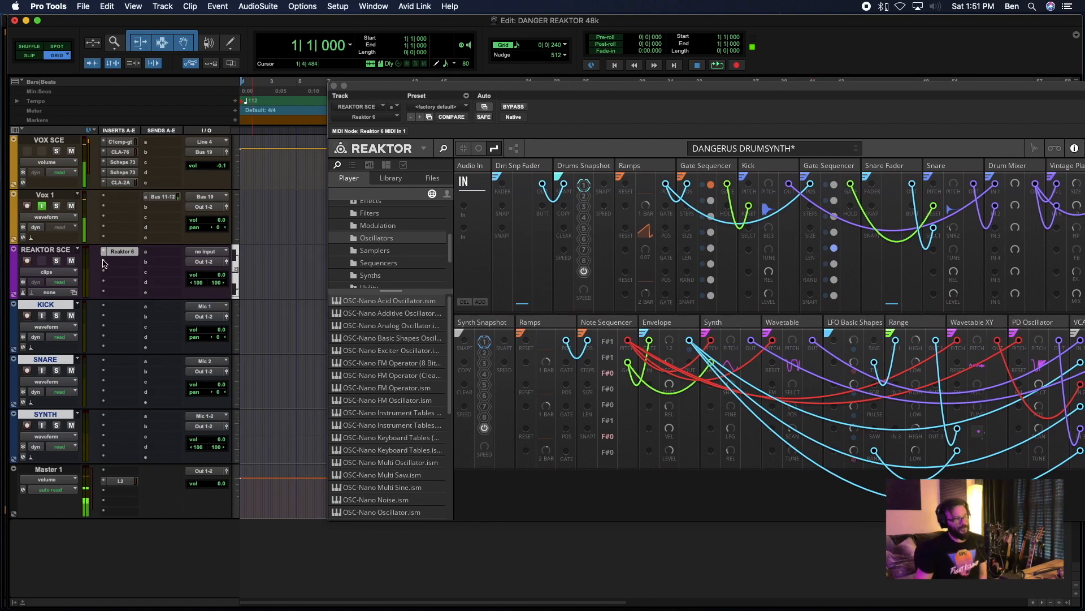
{"action": "left_click", "coordinate": [39, 250]}
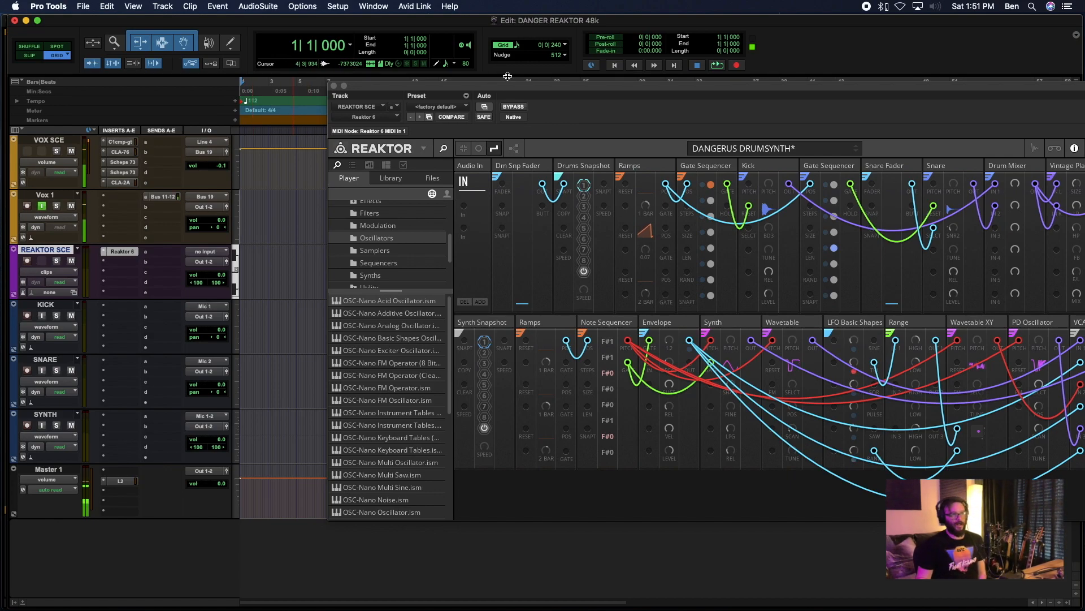
{"action": "left_click_drag", "start_coordinate": [496, 86], "coordinate": [427, 78]}
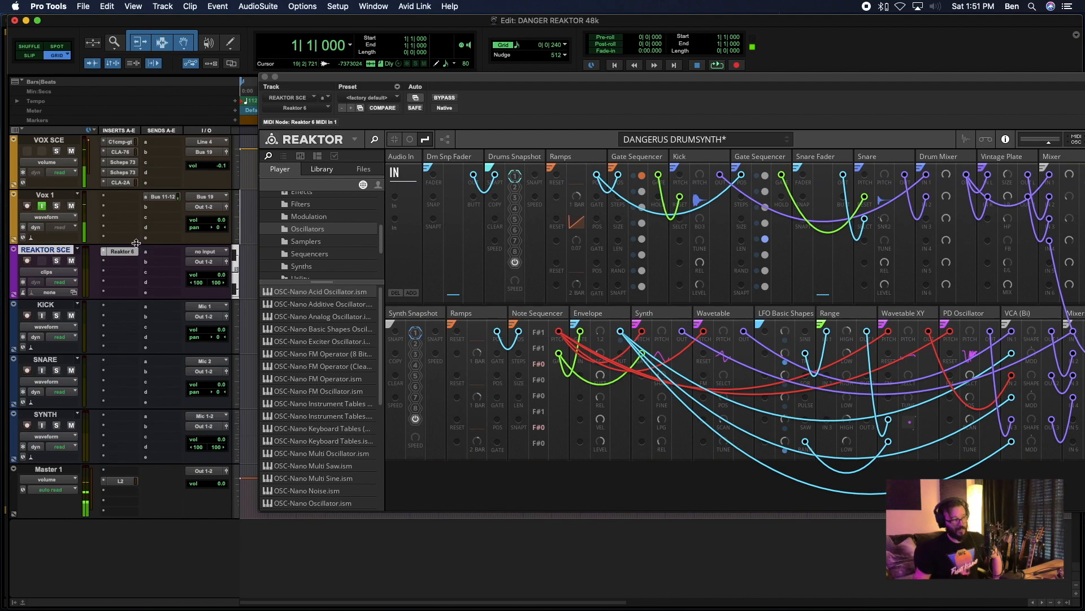
{"action": "left_click", "coordinate": [246, 261]}
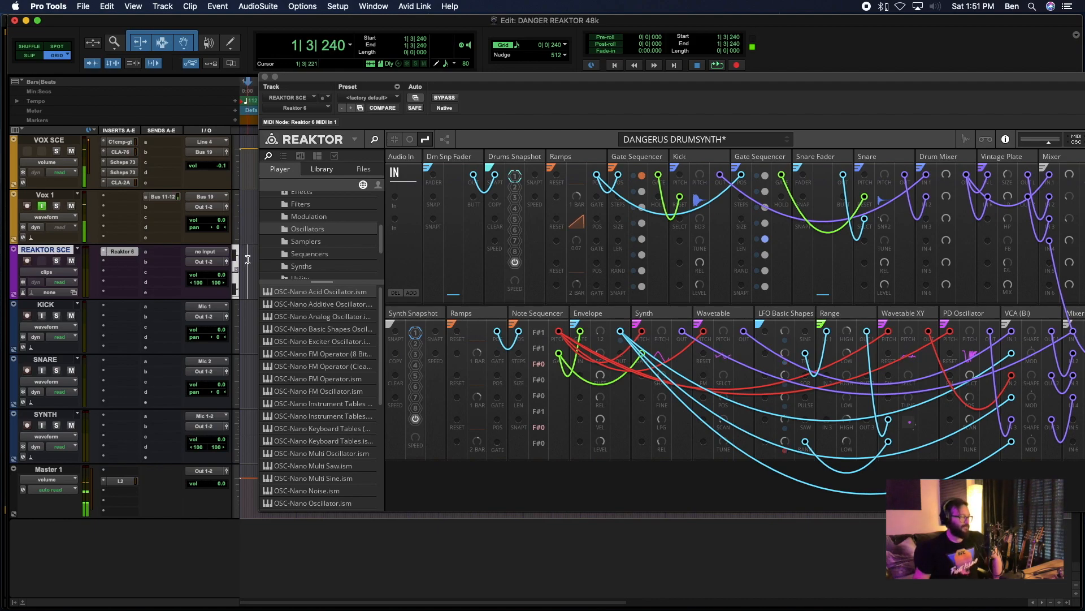
{"action": "left_click_drag", "start_coordinate": [351, 87], "coordinate": [217, 89]}
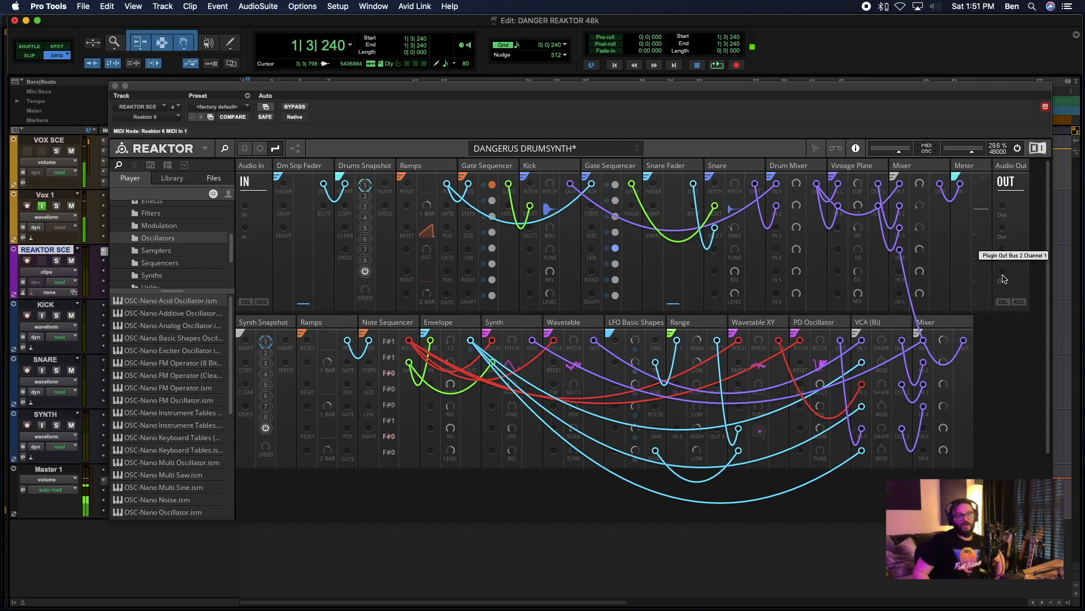
{"action": "left_click_drag", "start_coordinate": [662, 86], "coordinate": [866, 58]}
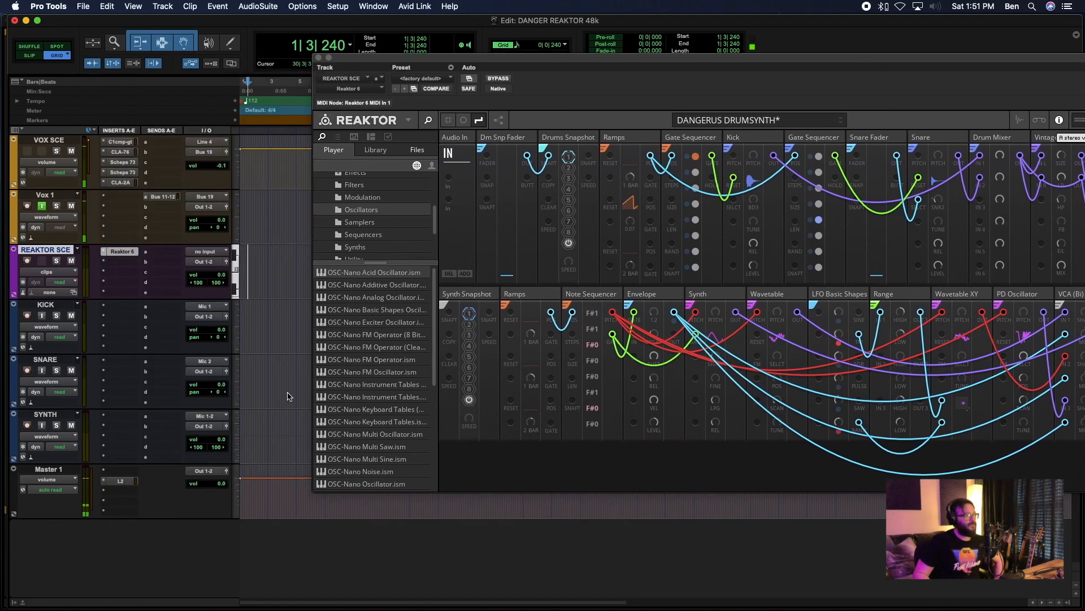
- Set the KICK track's input to the plug-in output Reaktor 2.L
{"action": "left_click", "coordinate": [206, 309]}
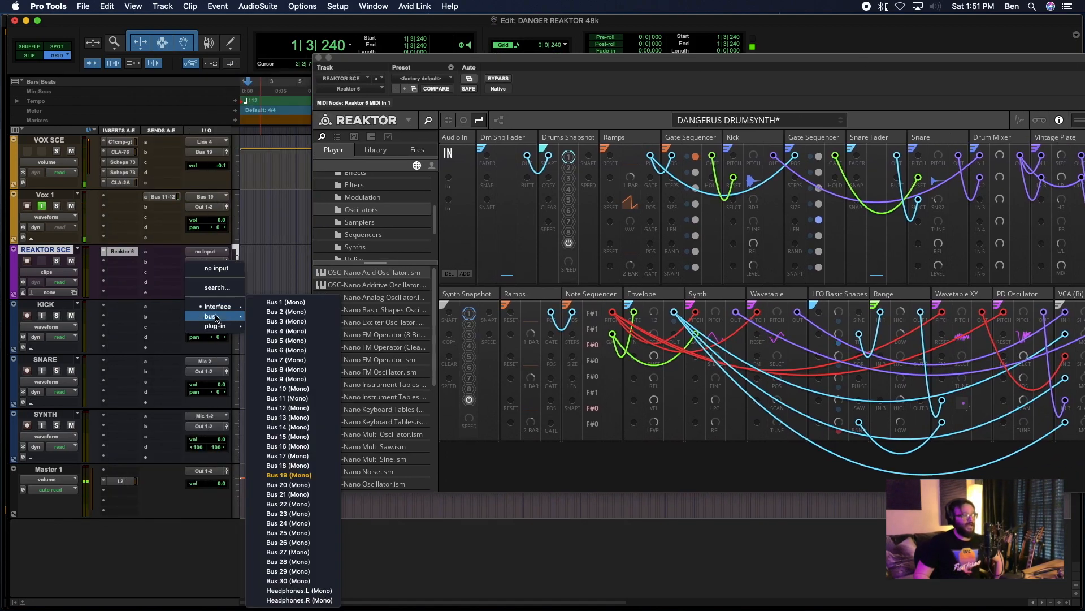
{"action": "mouse_move", "coordinate": [216, 328]}
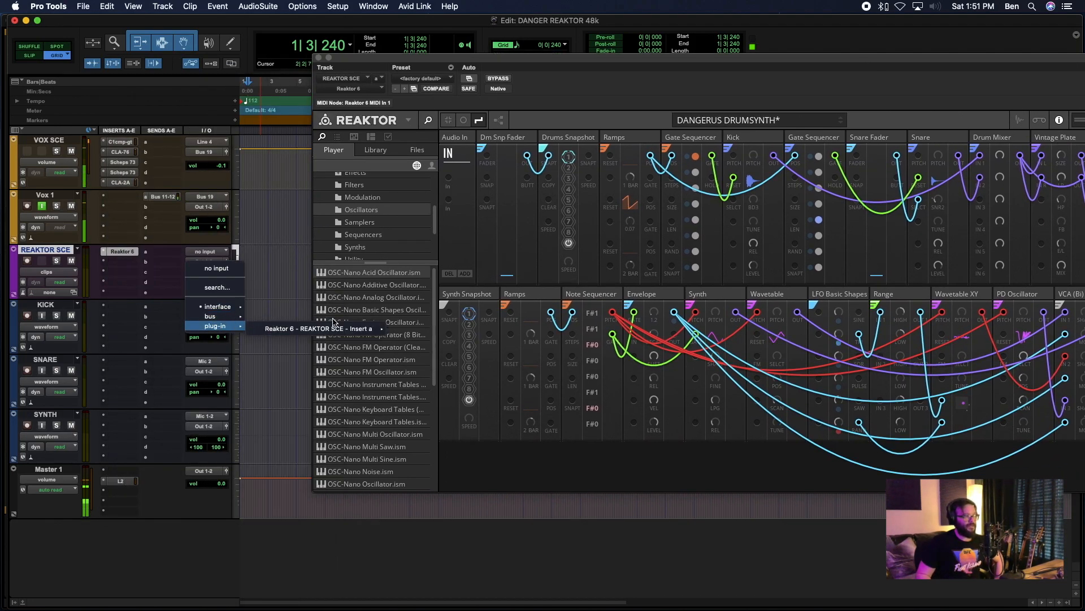
{"action": "mouse_move", "coordinate": [321, 330]}
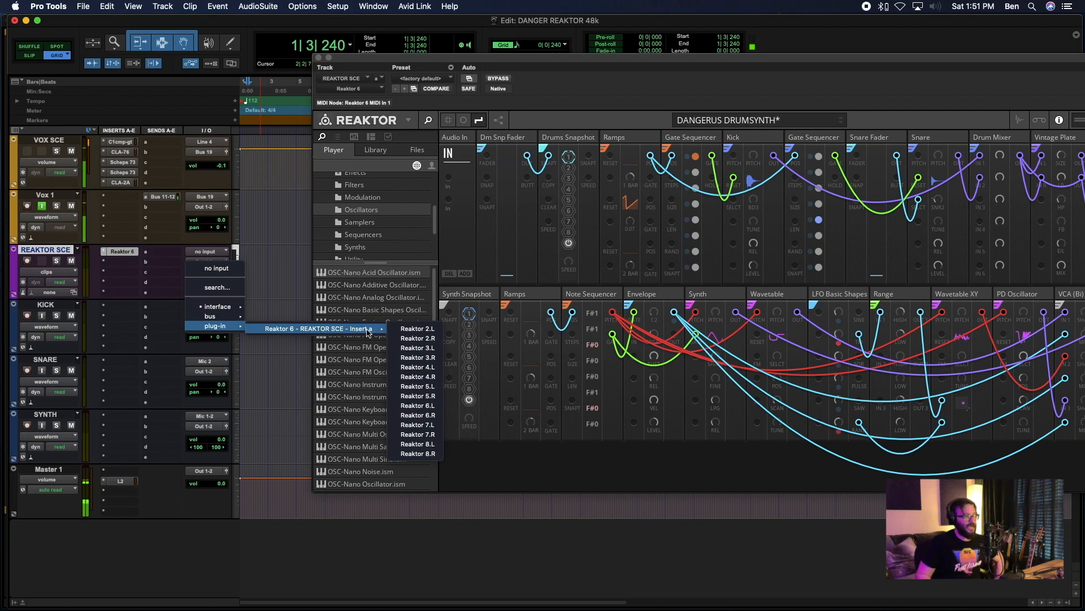
{"action": "left_click", "coordinate": [433, 331]}
- Set the SNARE track's input to the plug-in output Reaktor 2.R
{"action": "left_click", "coordinate": [209, 361]}
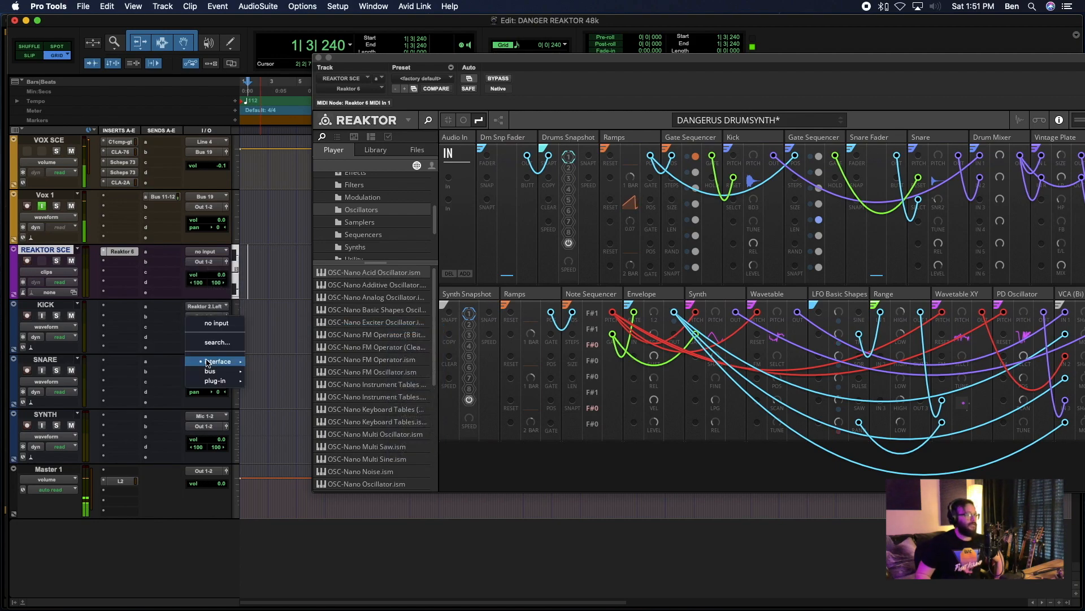
{"action": "mouse_move", "coordinate": [212, 383]}
{"action": "mouse_move", "coordinate": [338, 385]}
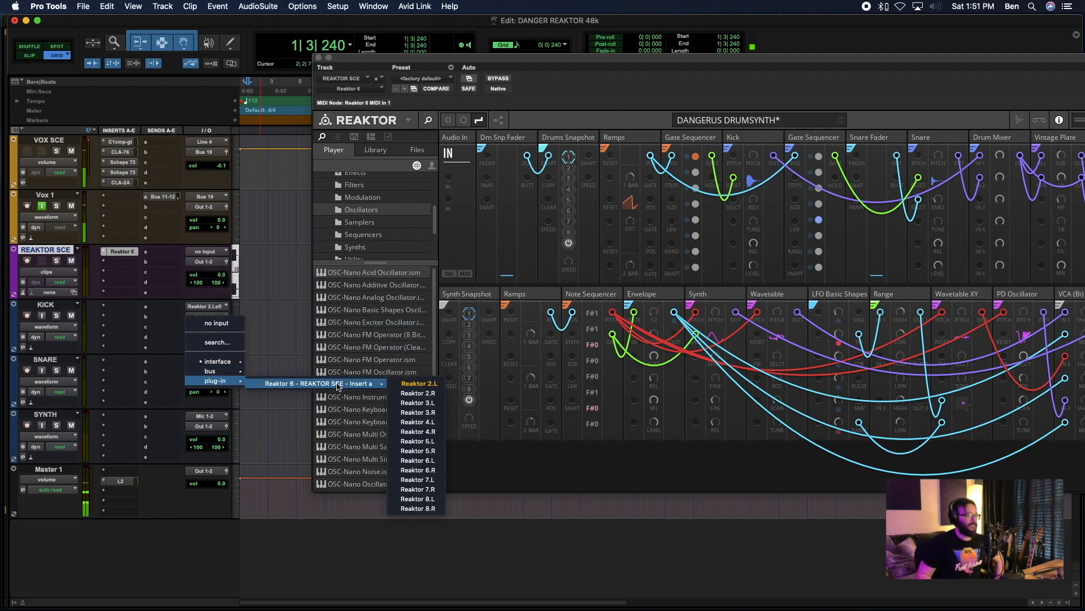
{"action": "left_click", "coordinate": [418, 393]}
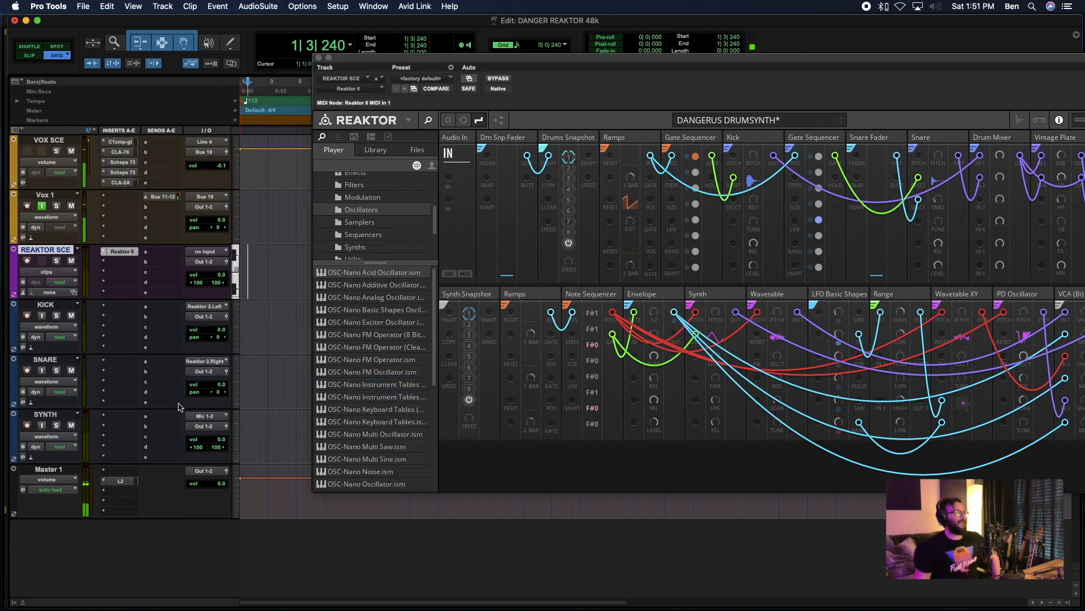
- Set the SYNTH track's input to the plug-in output Reaktor 3
{"action": "left_click", "coordinate": [210, 418]}
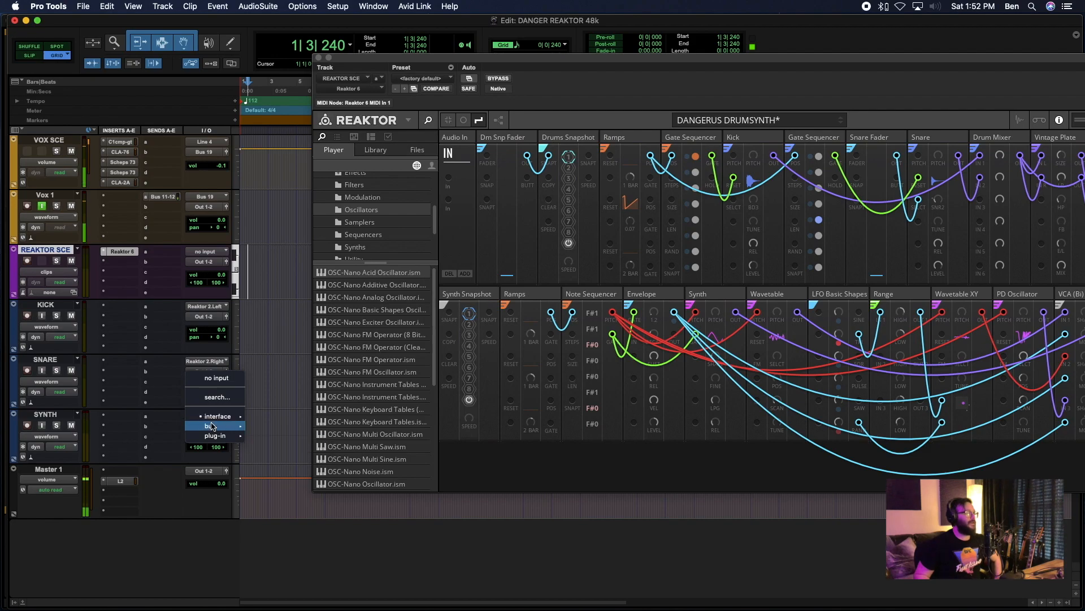
{"action": "mouse_move", "coordinate": [219, 436]}
{"action": "mouse_move", "coordinate": [367, 438]}
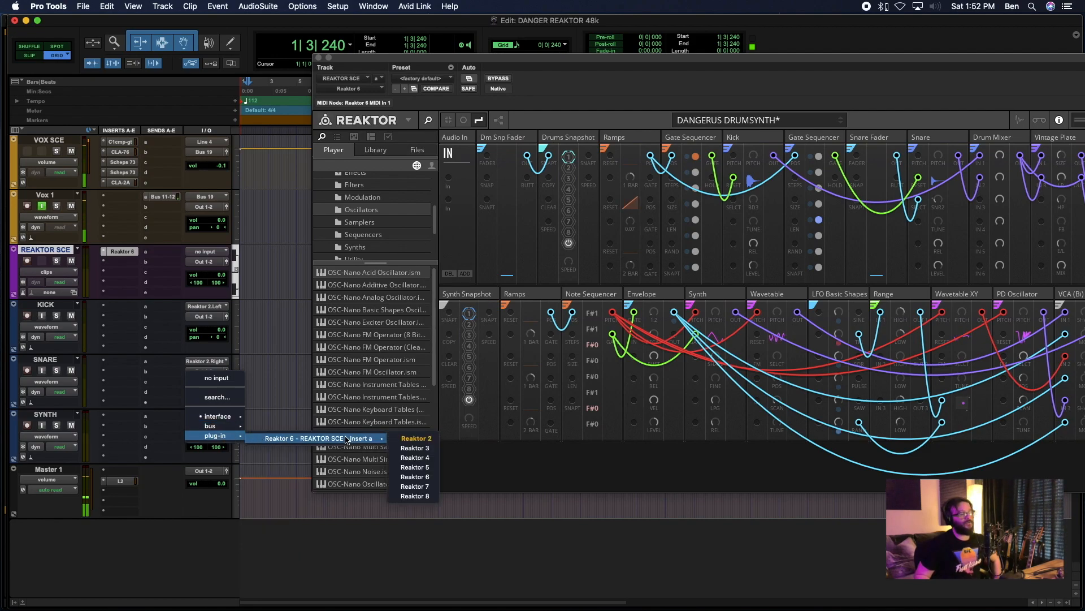
{"action": "left_click", "coordinate": [429, 448]}
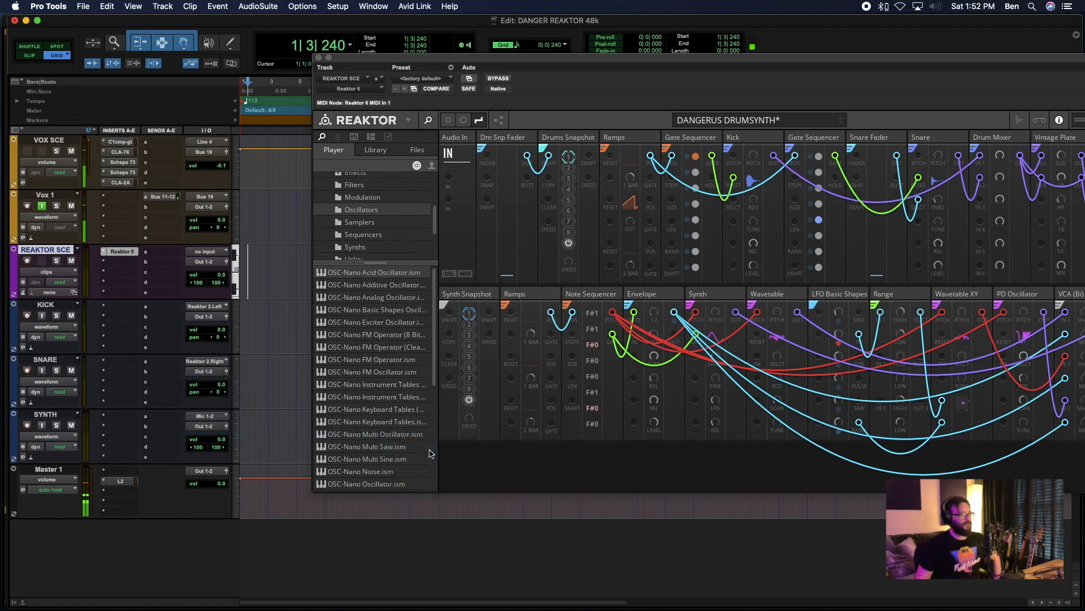
- Add two more output ports to the Reaktor rack's Audio Out module
{"action": "left_click_drag", "start_coordinate": [451, 61], "coordinate": [257, 62]}
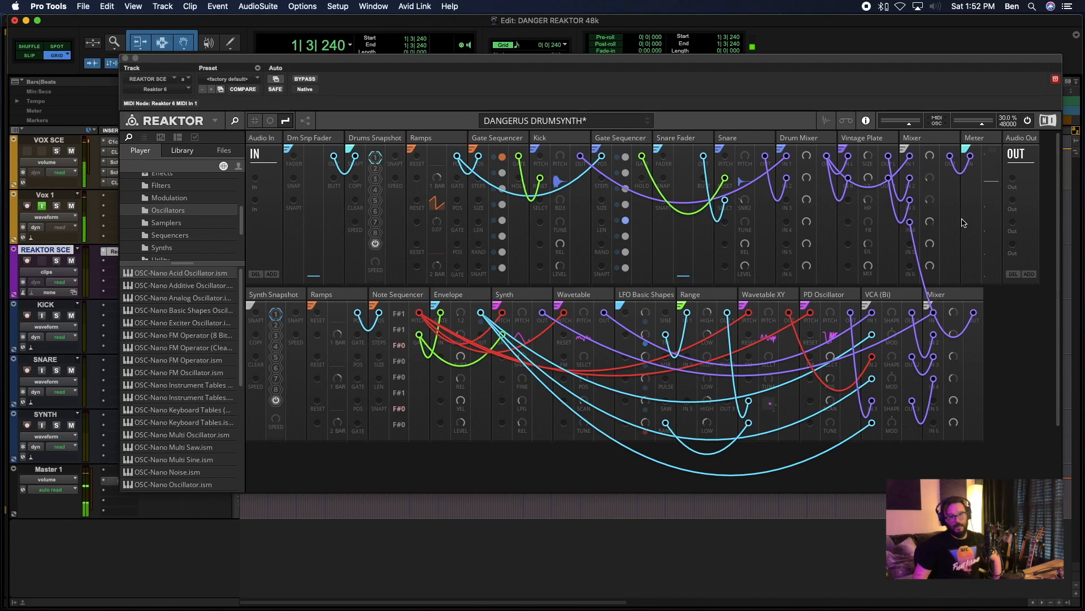
{"action": "left_click", "coordinate": [1029, 274]}
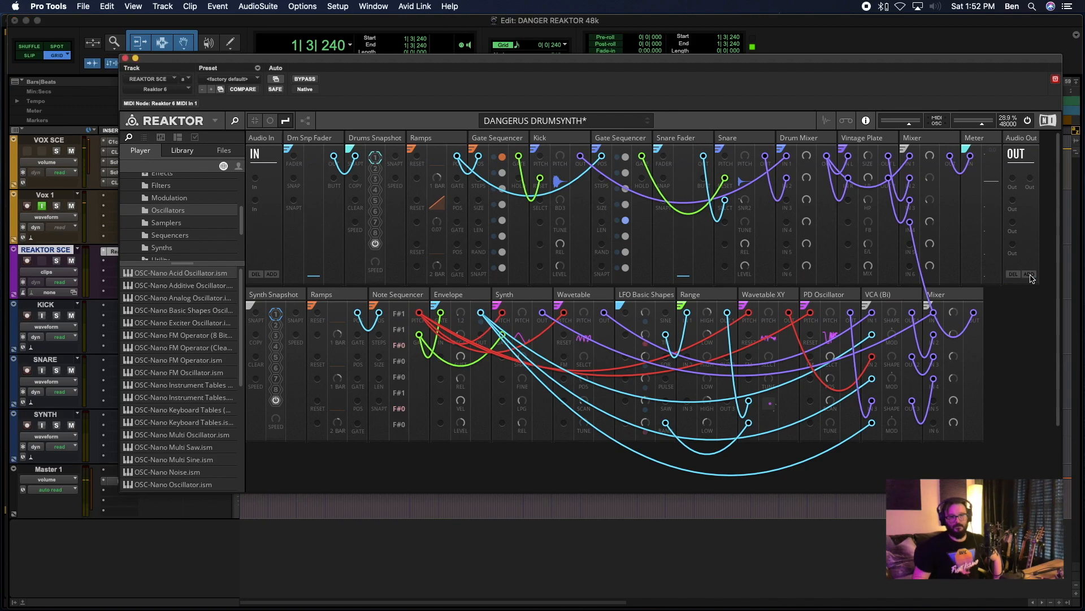
{"action": "left_click", "coordinate": [1029, 274]}
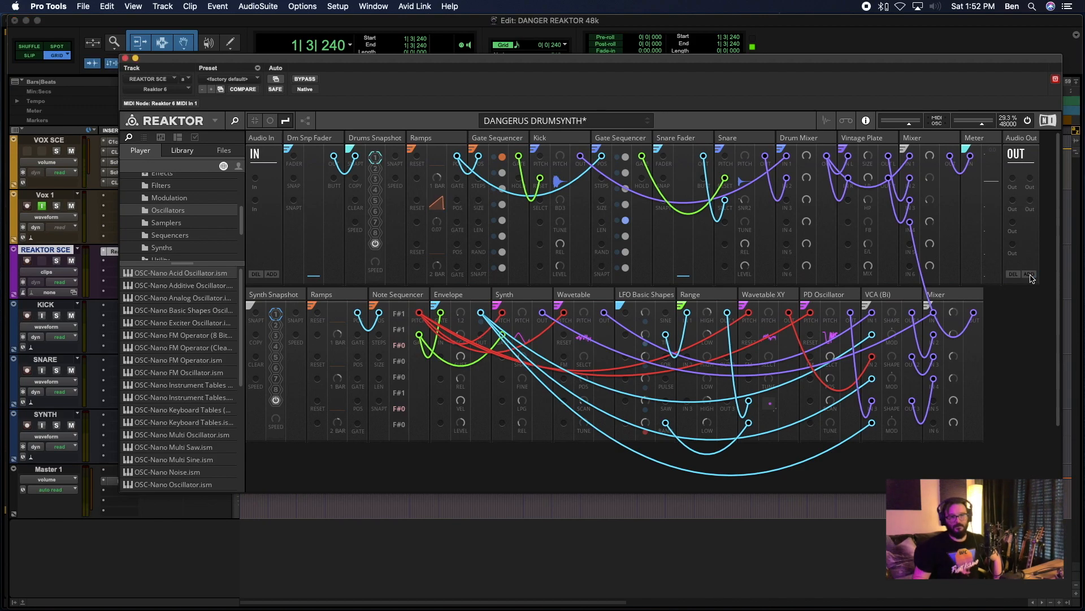
{"action": "right_click", "coordinate": [1032, 192]}
{"action": "left_click", "coordinate": [1023, 172]}
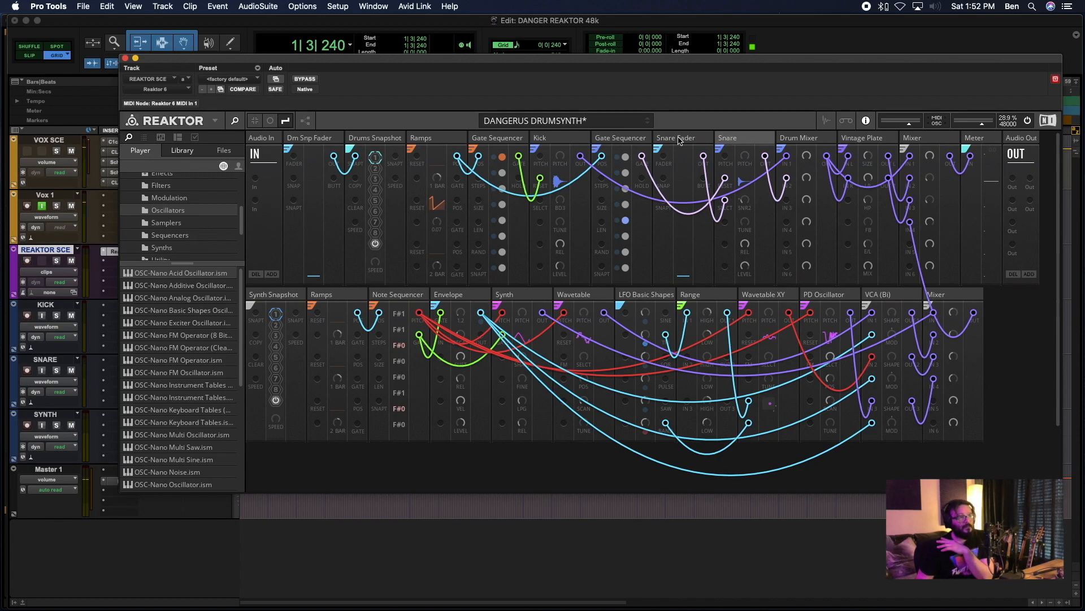
- Connect the Kick output to Audio Out bus 2 channel 1 with a purple wire, and the Snare output to bus 2 channel 2
{"action": "left_click", "coordinate": [567, 139]}
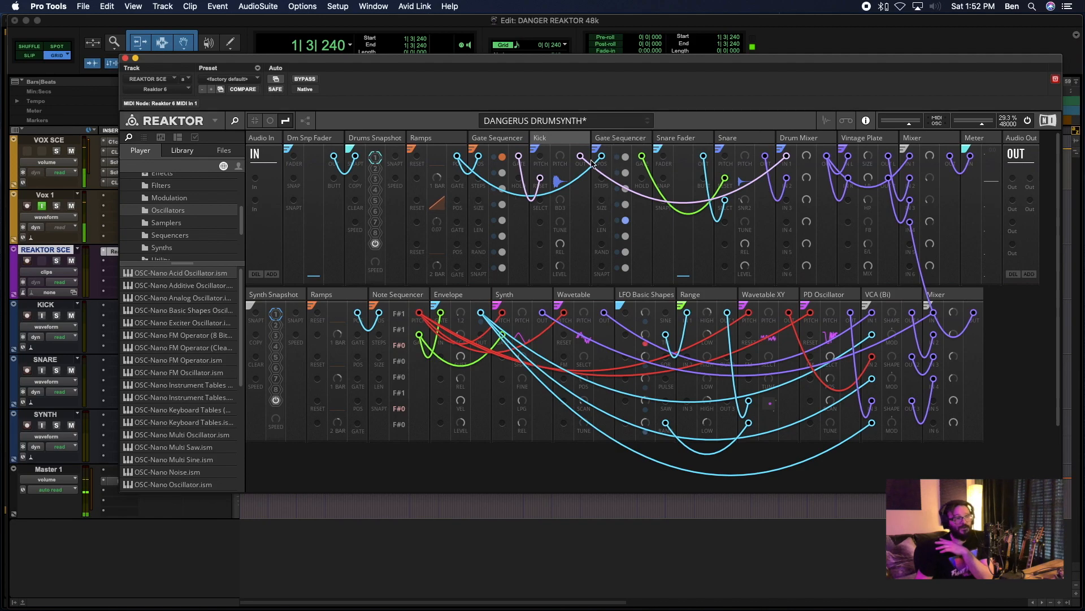
{"action": "left_click", "coordinate": [858, 143]}
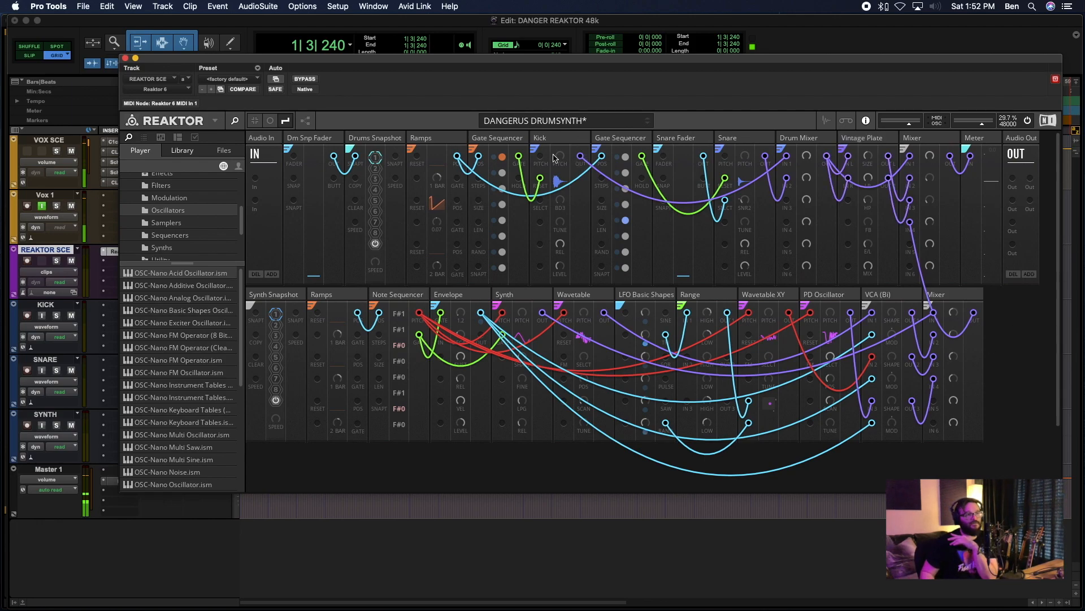
{"action": "left_click_drag", "start_coordinate": [580, 159], "coordinate": [1012, 226]}
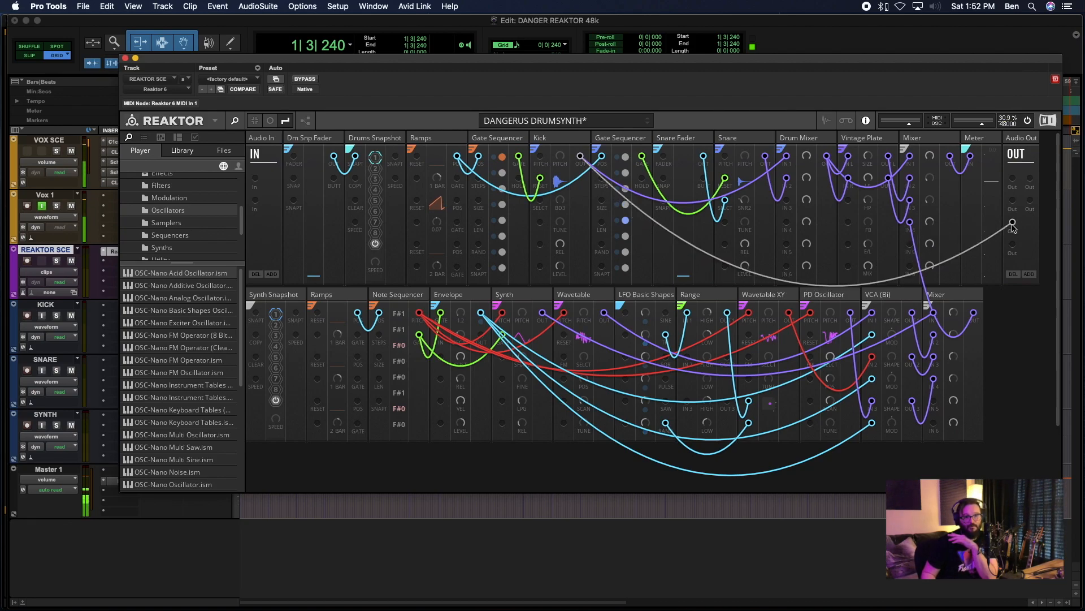
{"action": "right_click", "coordinate": [1003, 224]}
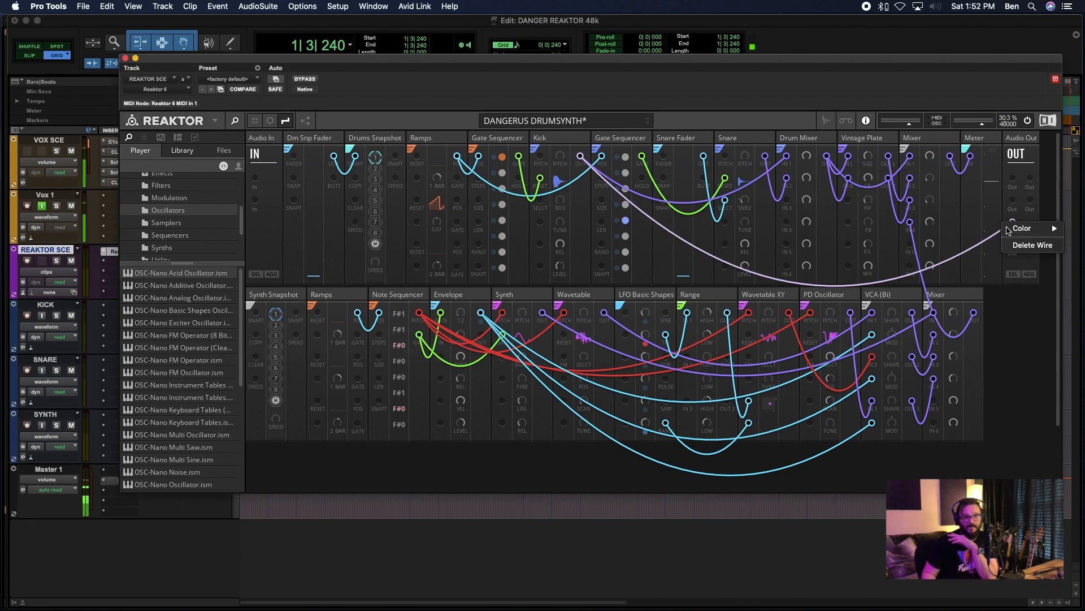
{"action": "mouse_move", "coordinate": [1032, 230]}
{"action": "left_click", "coordinate": [975, 306]}
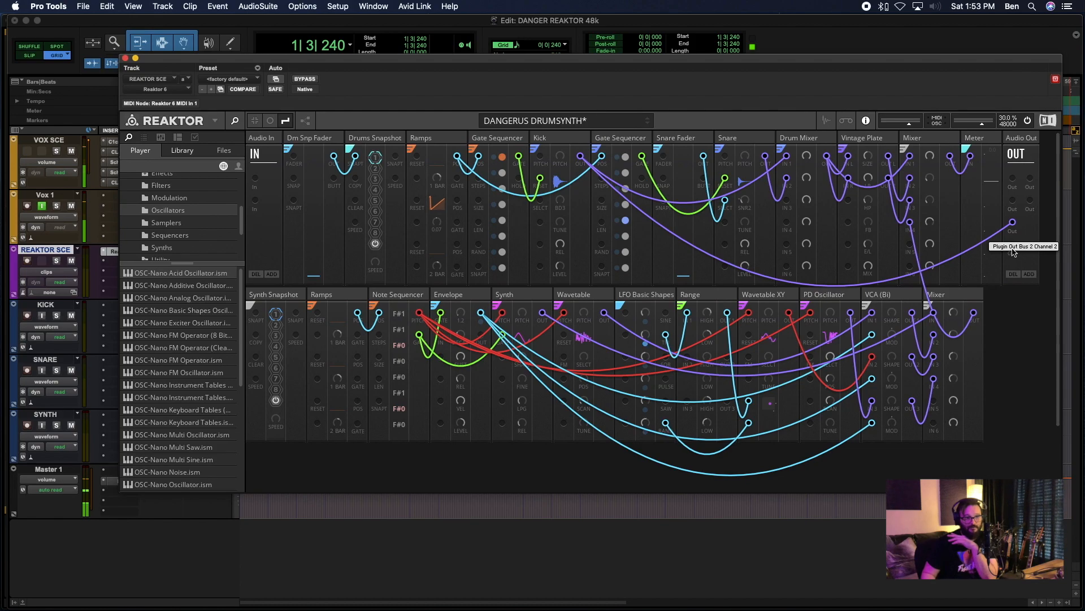
{"action": "left_click_drag", "start_coordinate": [764, 159], "coordinate": [1013, 245]}
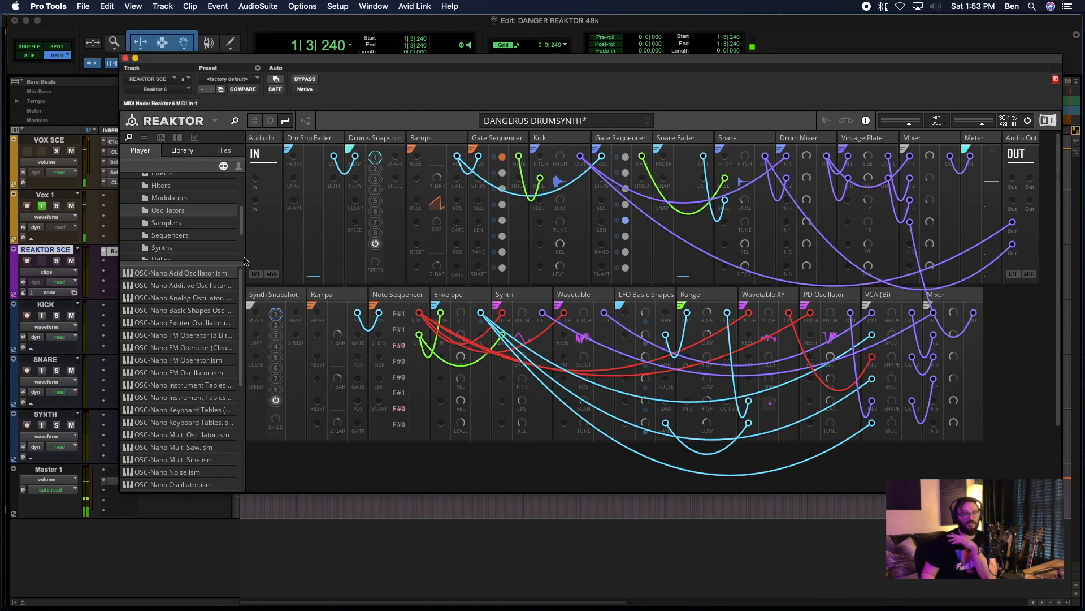
- Enable input monitoring on the KICK and SNARE tracks and play the session to test their signals
{"action": "left_click", "coordinate": [42, 315]}
{"action": "left_click", "coordinate": [42, 370]}
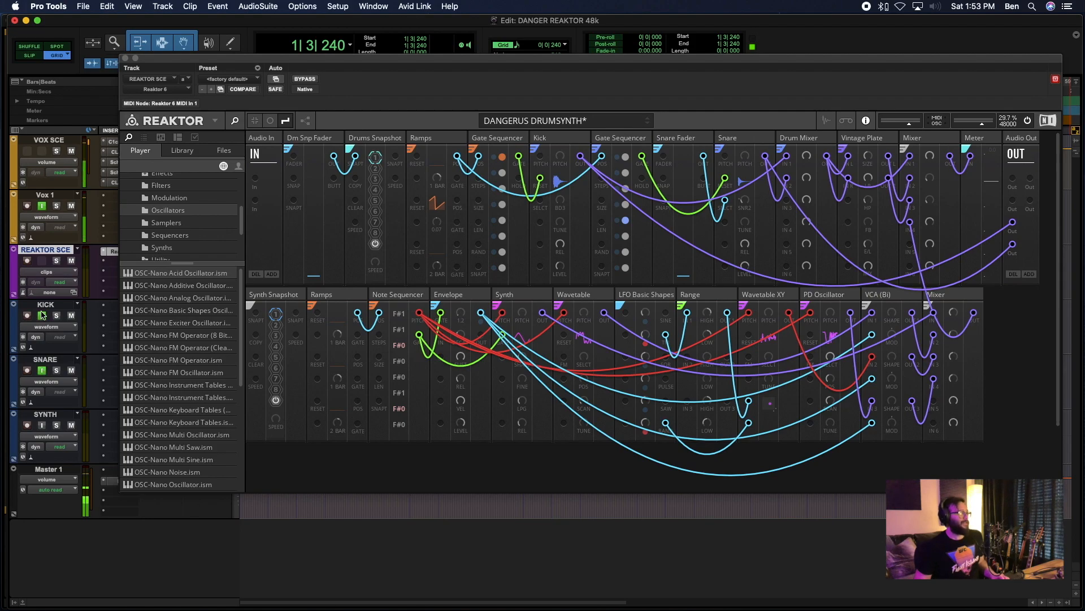
{"action": "left_click_drag", "start_coordinate": [209, 58], "coordinate": [300, 50]}
{"action": "key", "text": "space"}
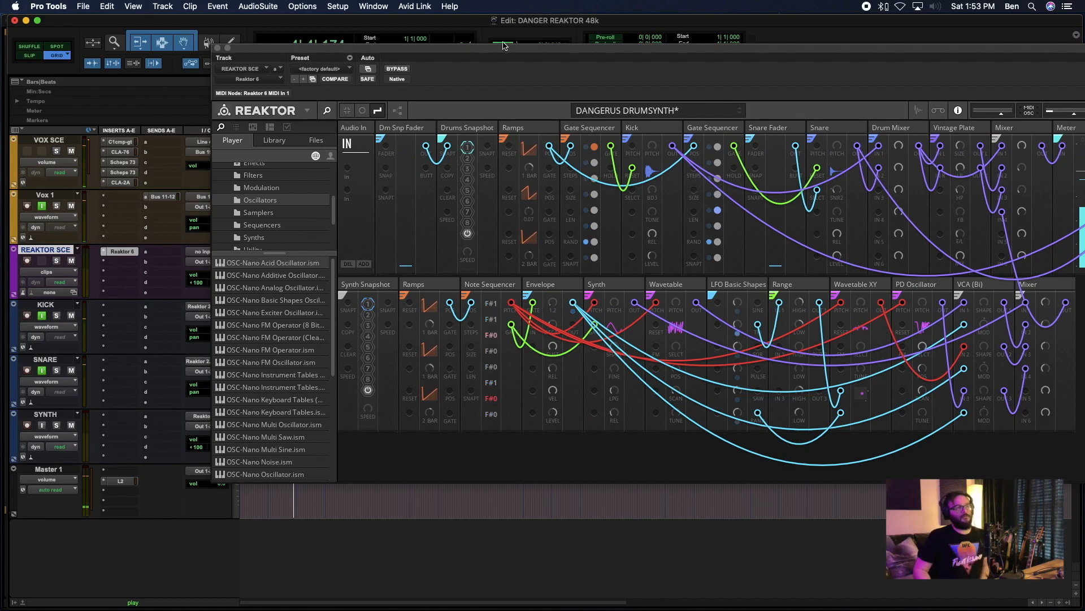
{"action": "left_click_drag", "start_coordinate": [494, 53], "coordinate": [412, 63]}
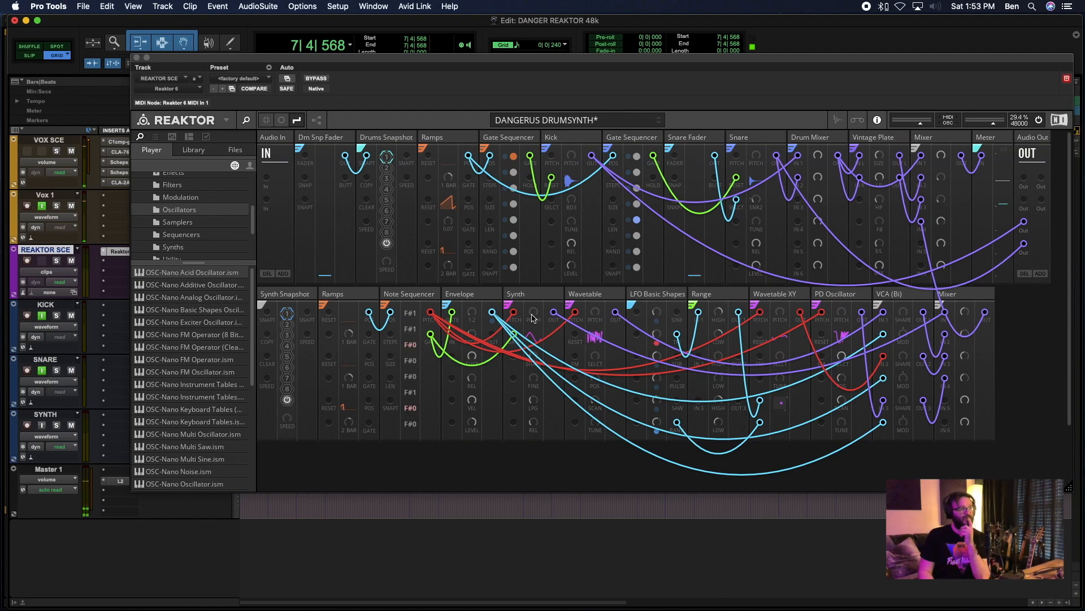
- Examine how the Synth, Wavetable, PD Oscillator and VCA modules are wired into the lower row's Mixer
{"action": "left_click", "coordinate": [526, 296]}
{"action": "left_click", "coordinate": [607, 298]}
{"action": "left_click", "coordinate": [592, 299]}
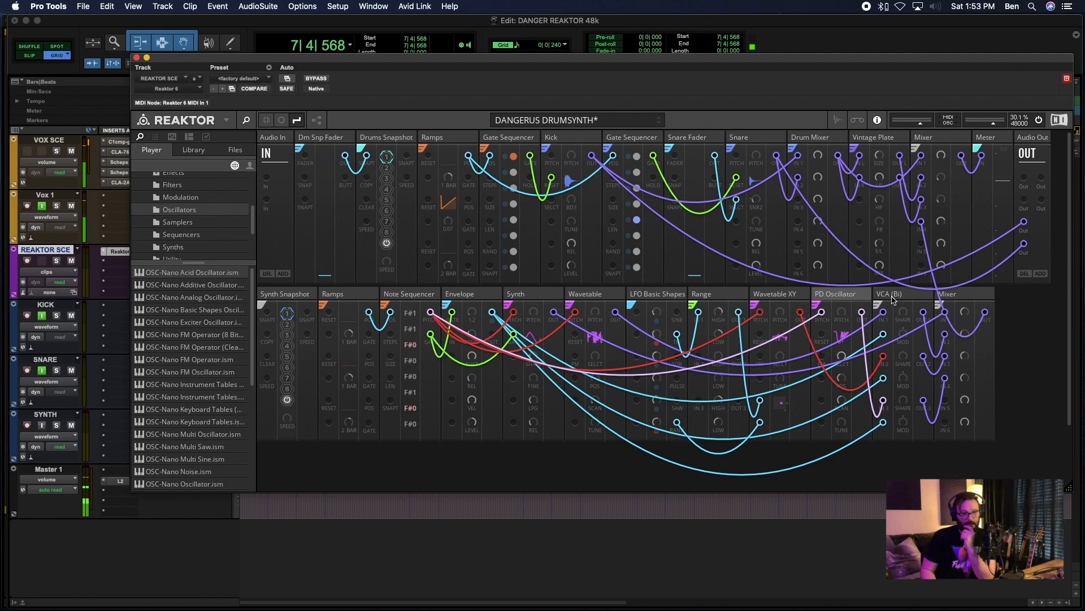
{"action": "left_click", "coordinate": [956, 300]}
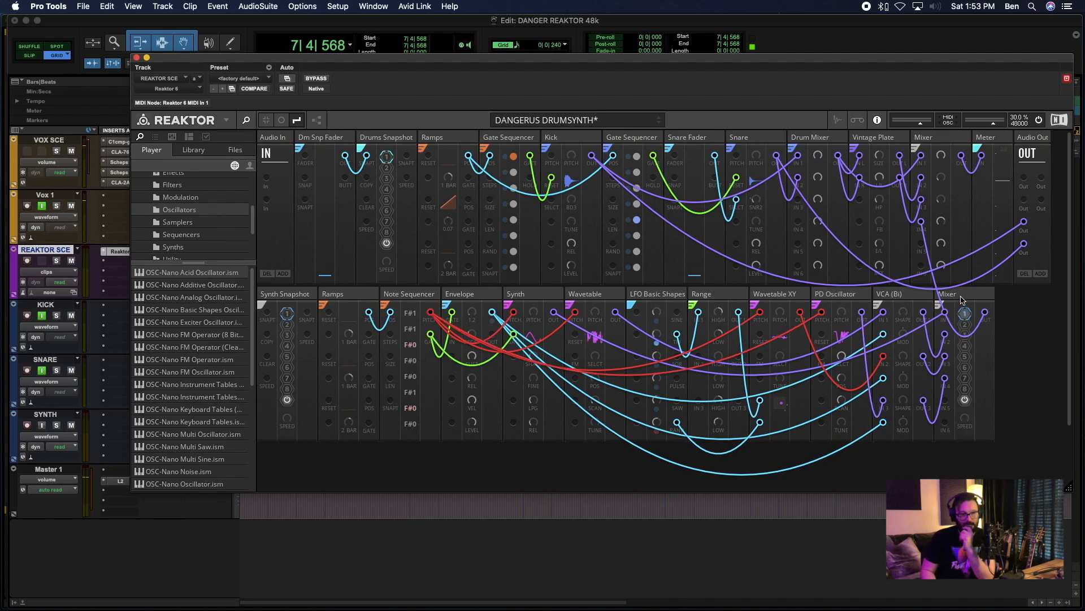
{"action": "left_click", "coordinate": [967, 299]}
{"action": "left_click", "coordinate": [938, 305]}
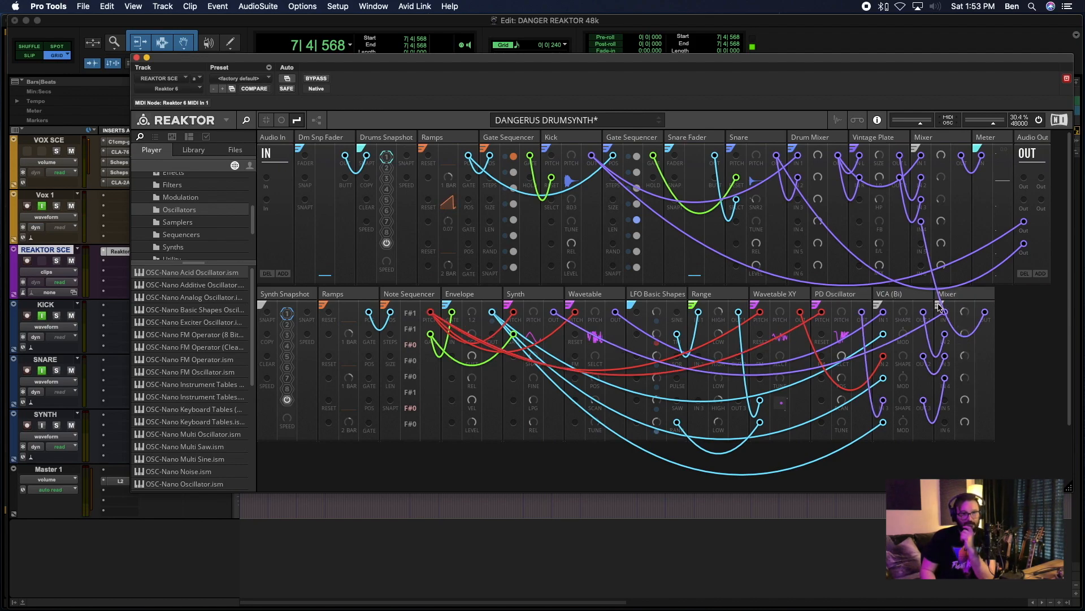
{"action": "left_click", "coordinate": [980, 300]}
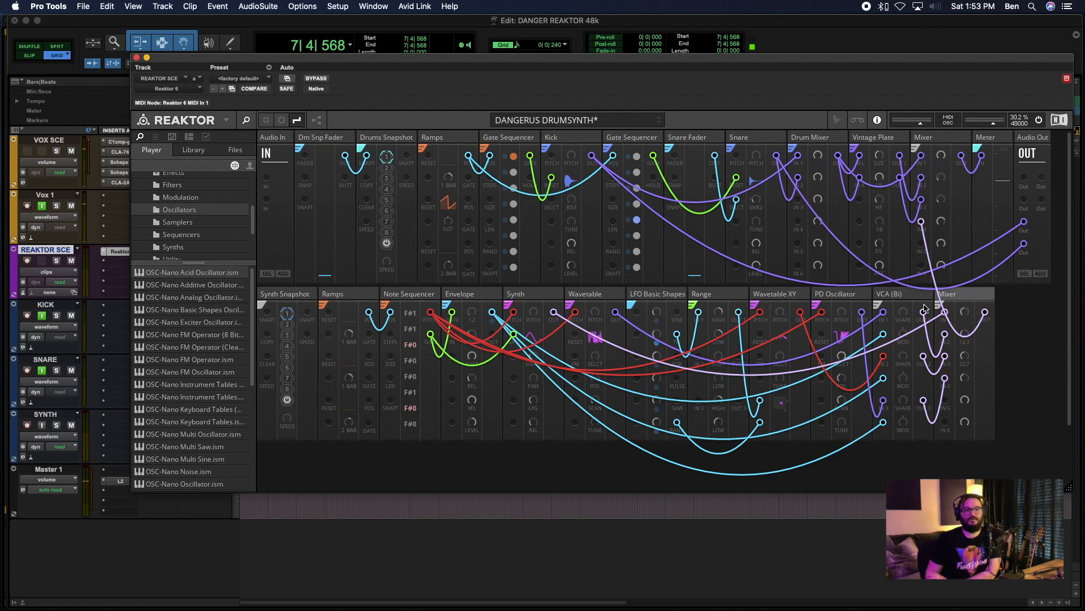
{"action": "left_click", "coordinate": [893, 298]}
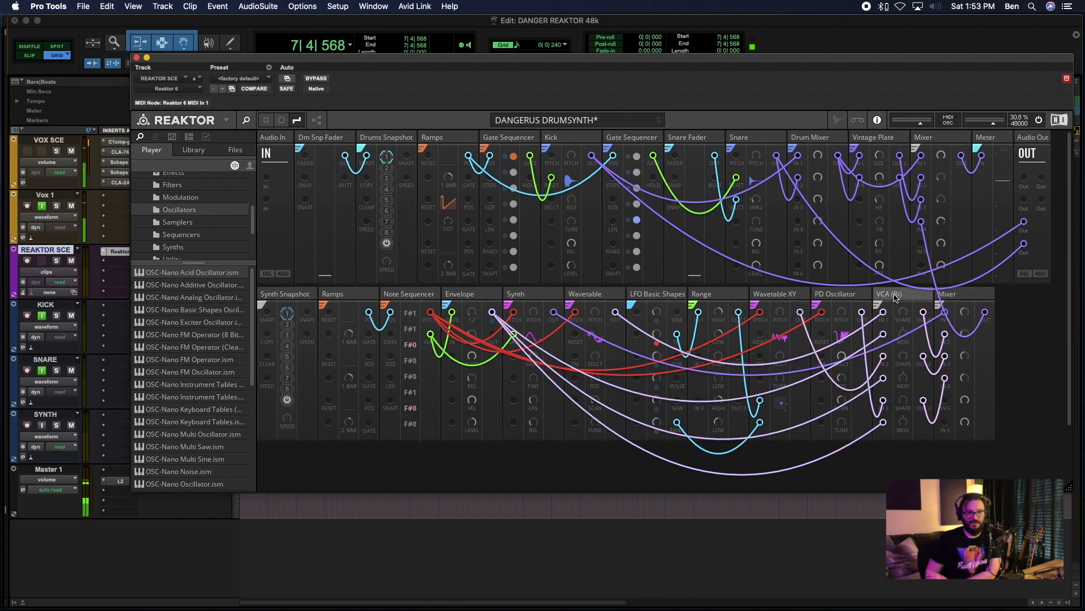
{"action": "left_click", "coordinate": [1043, 394]}
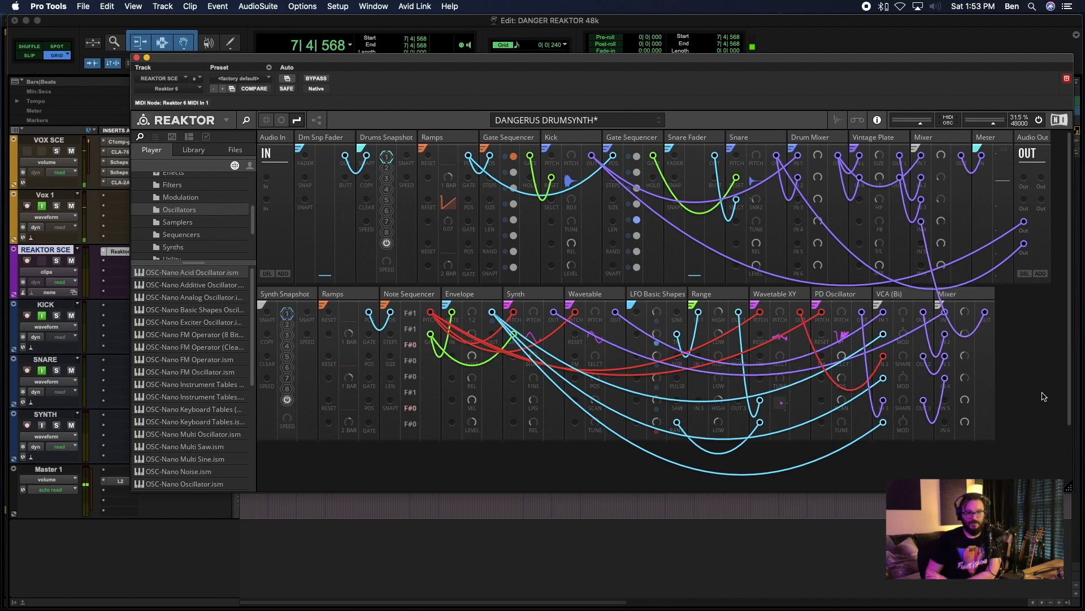
- Recolour the wire from Wavetable XY to the VCA module purple
{"action": "right_click", "coordinate": [877, 320]}
{"action": "left_click", "coordinate": [870, 312]}
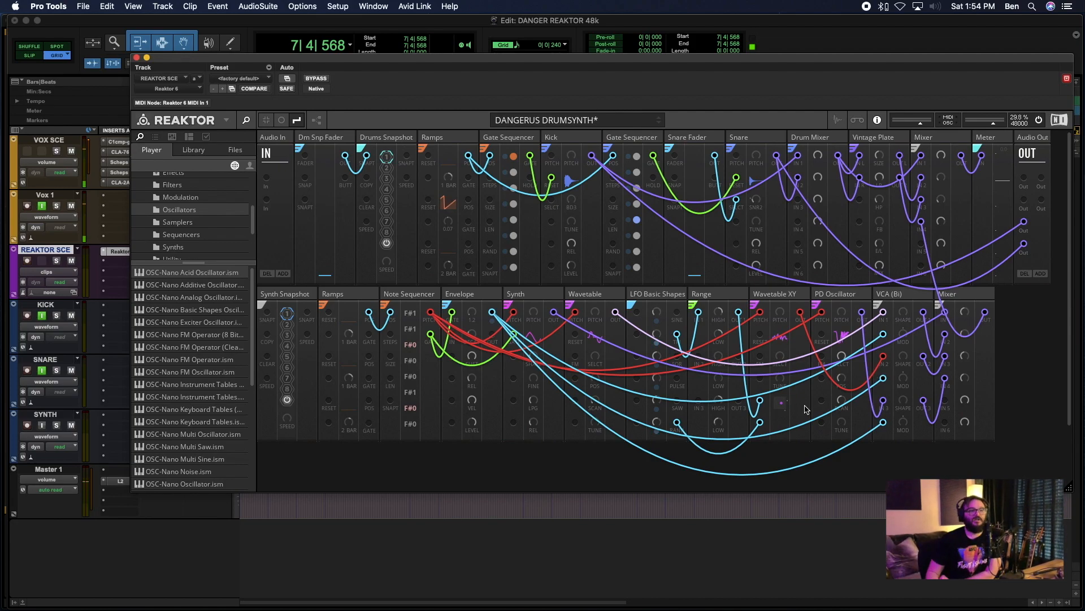
{"action": "right_click", "coordinate": [809, 343]}
{"action": "mouse_move", "coordinate": [851, 340]}
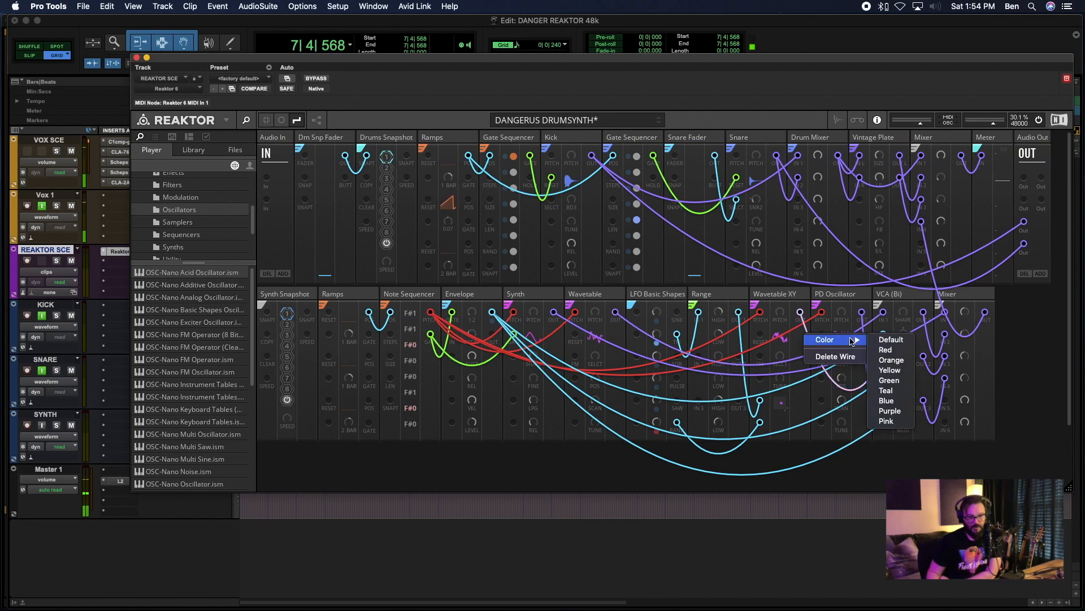
{"action": "left_click", "coordinate": [892, 411]}
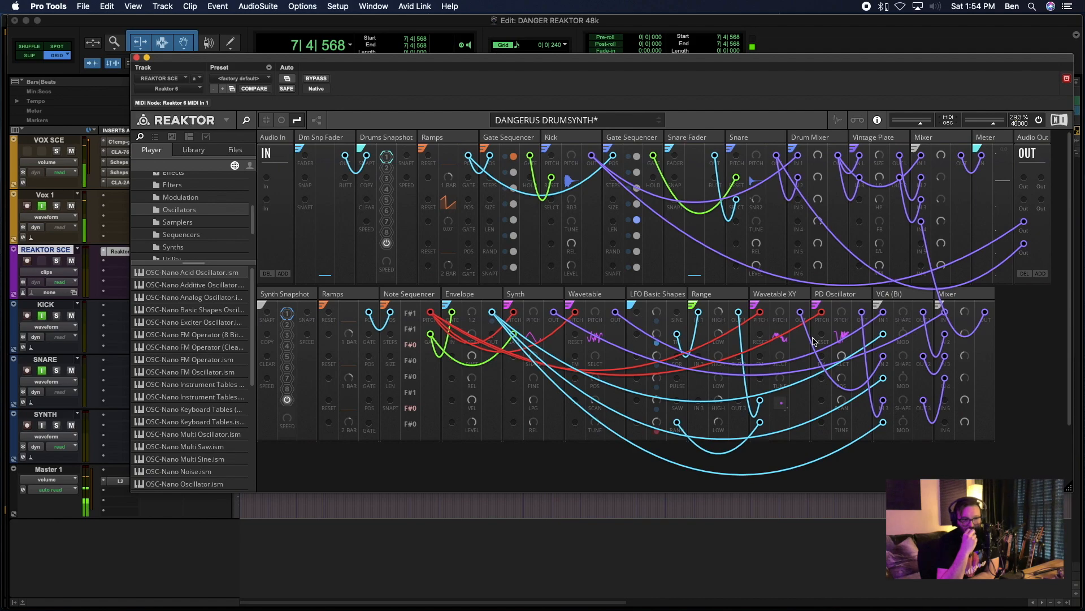
{"action": "right_click", "coordinate": [833, 386]}
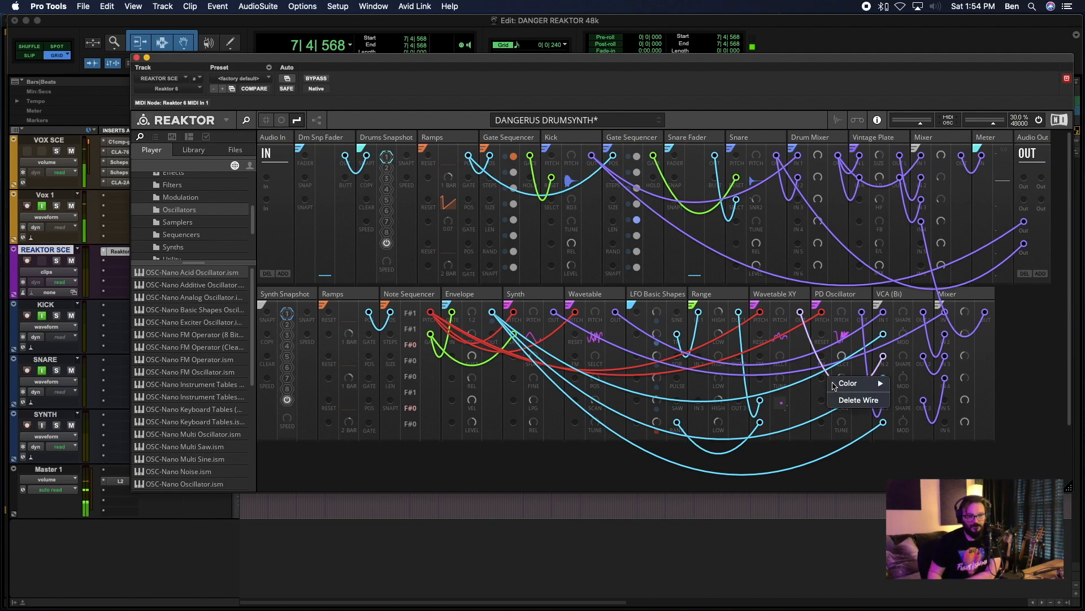
{"action": "left_click", "coordinate": [880, 473]}
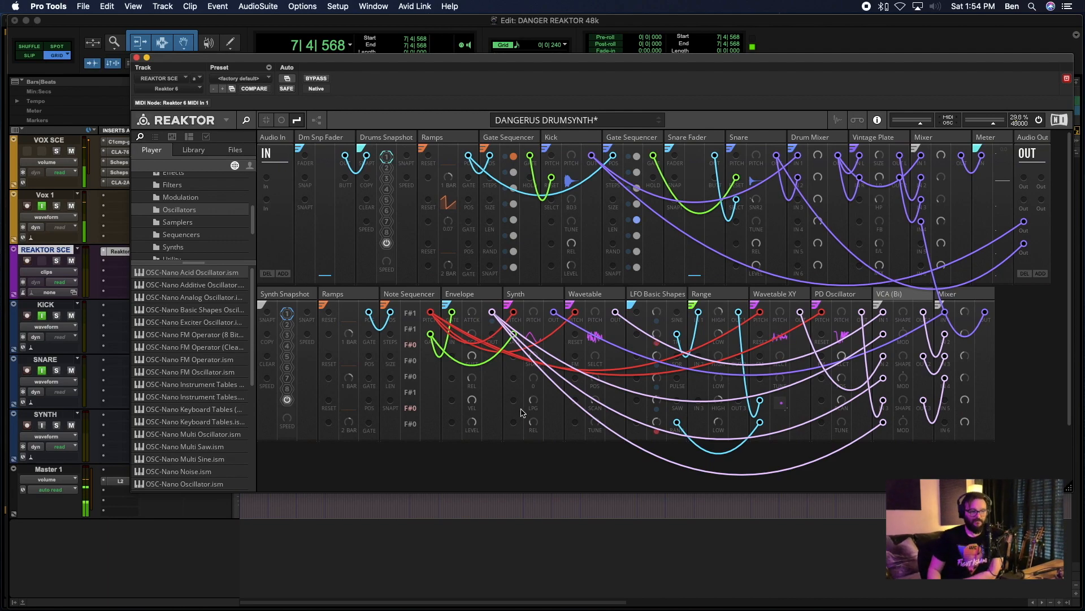
- Connect the output of the synth row's Mixer to both newly added Audio Out ports
{"action": "left_click", "coordinate": [531, 290]}
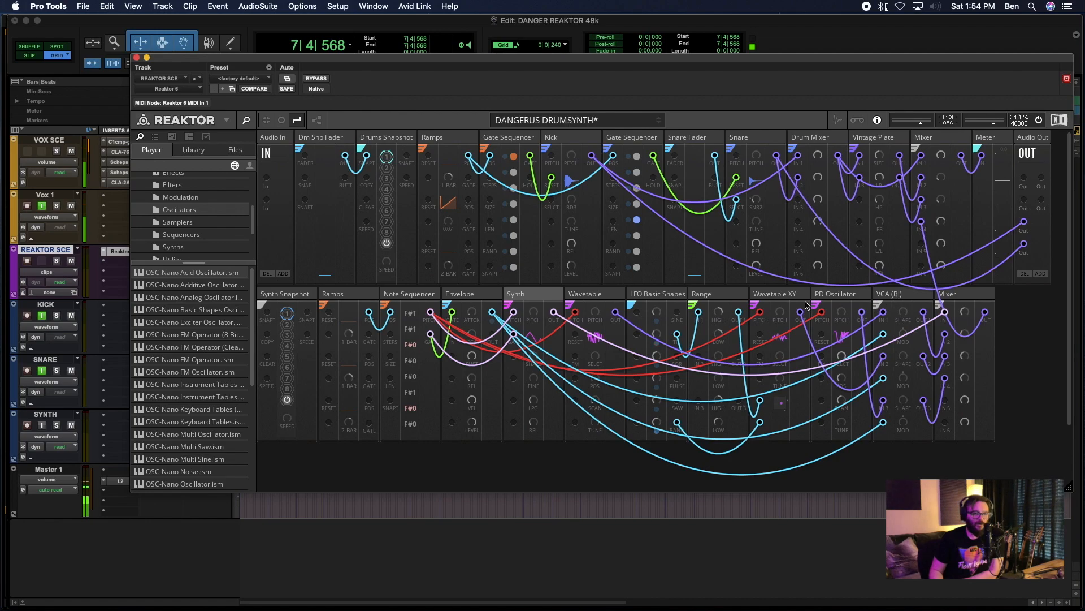
{"action": "left_click", "coordinate": [957, 292]}
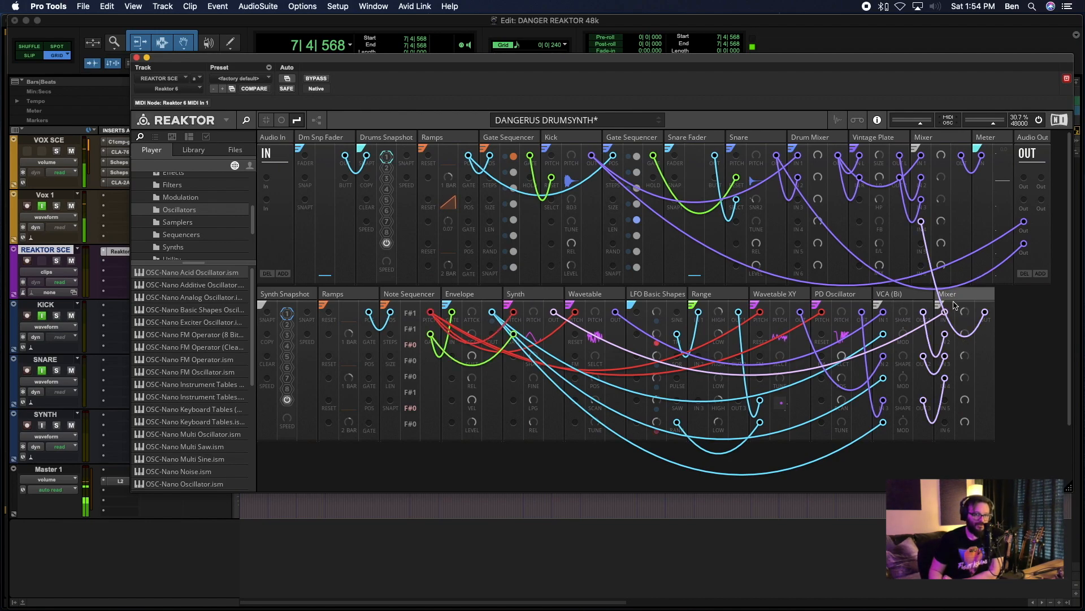
{"action": "left_click", "coordinate": [954, 302]}
{"action": "left_click", "coordinate": [939, 306]}
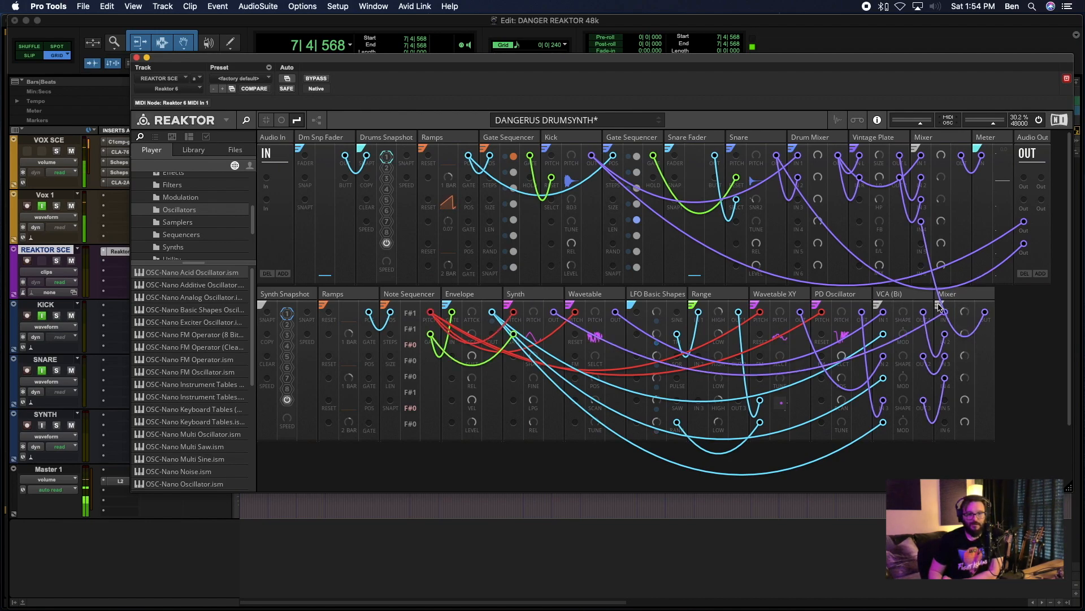
{"action": "left_click", "coordinate": [973, 295]}
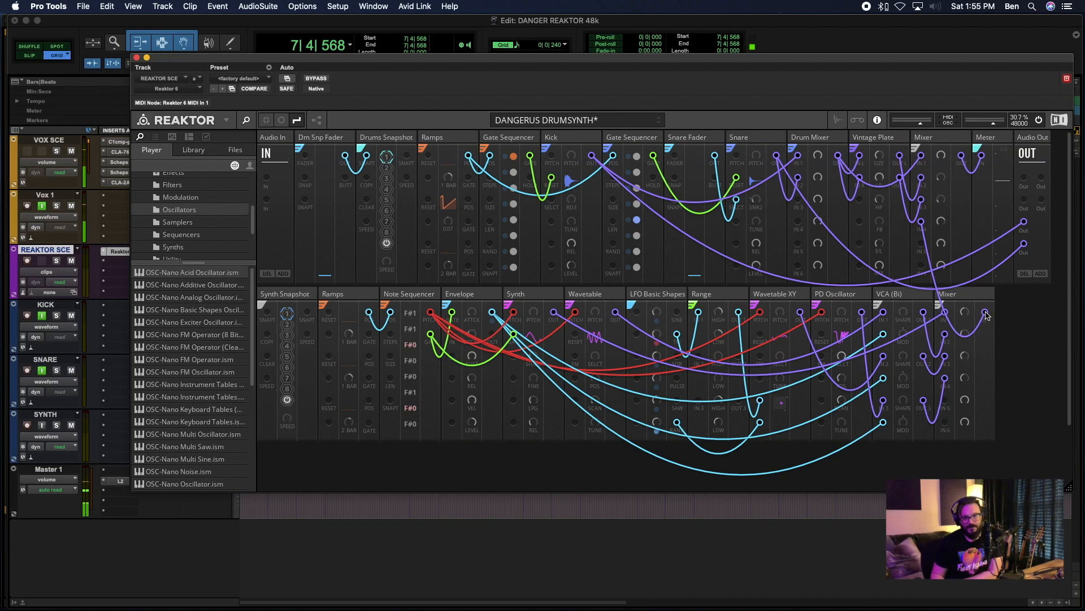
{"action": "left_click_drag", "start_coordinate": [985, 315], "coordinate": [1041, 179]}
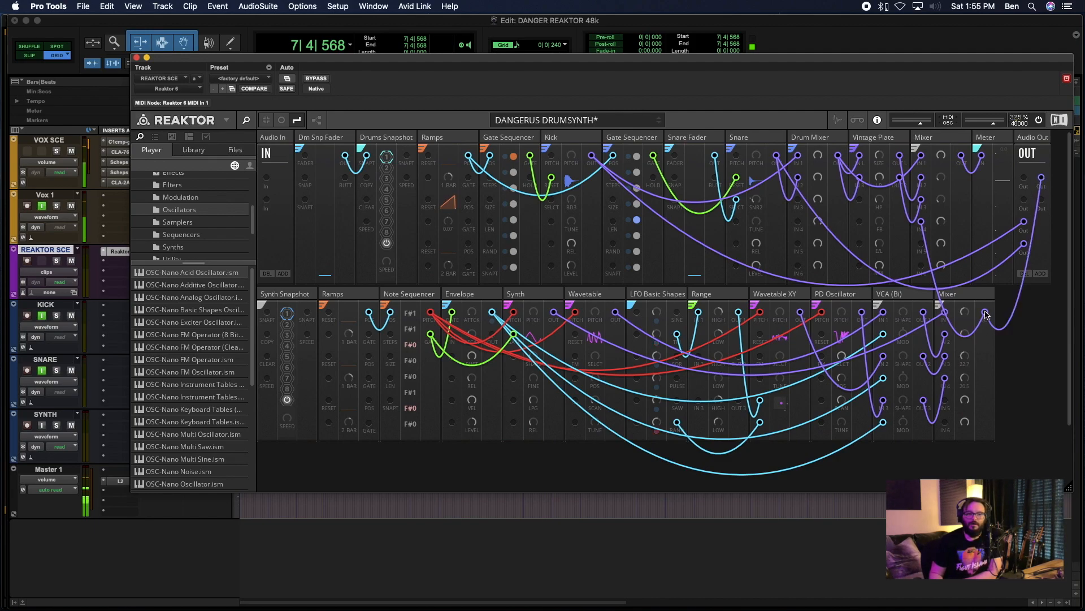
{"action": "left_click_drag", "start_coordinate": [985, 313], "coordinate": [1042, 200]}
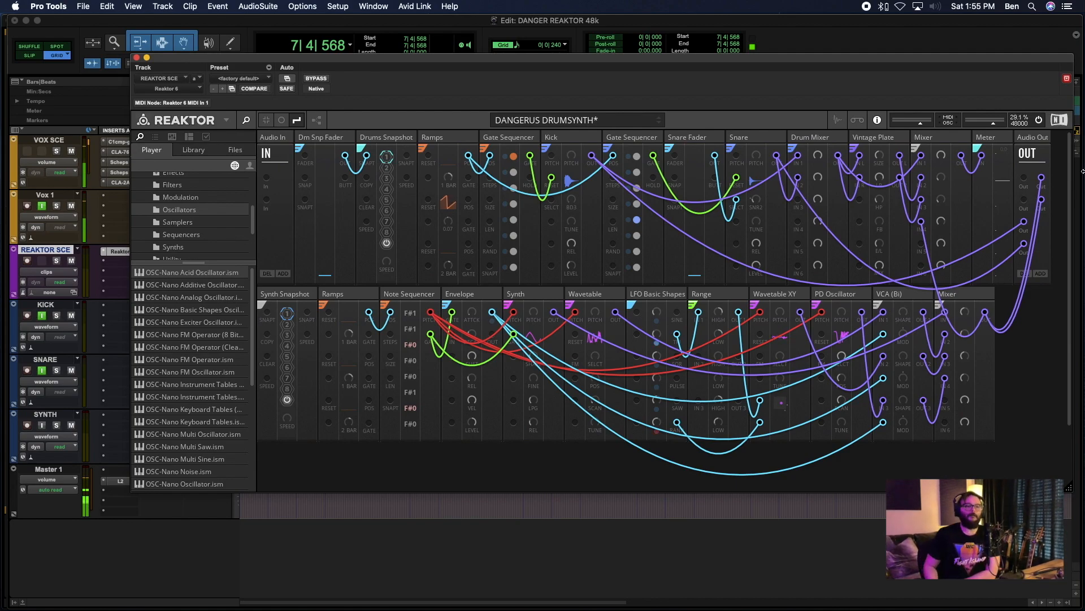
{"action": "left_click", "coordinate": [968, 303]}
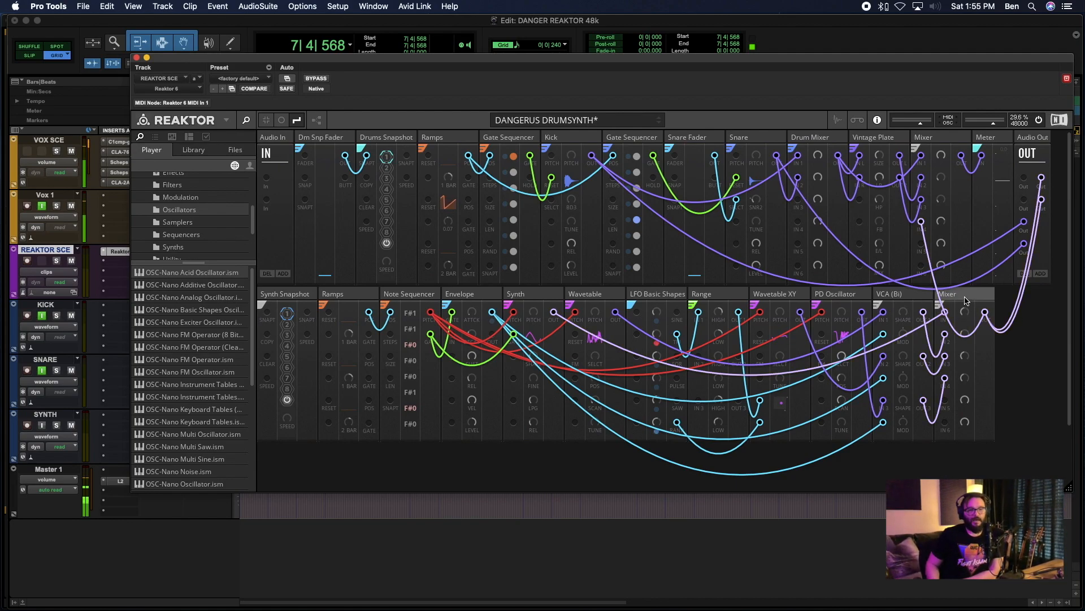
- Enable input monitoring on the SYNTH track and play the session to test its signal, keeping the track controls uncovered
{"action": "left_click", "coordinate": [43, 430]}
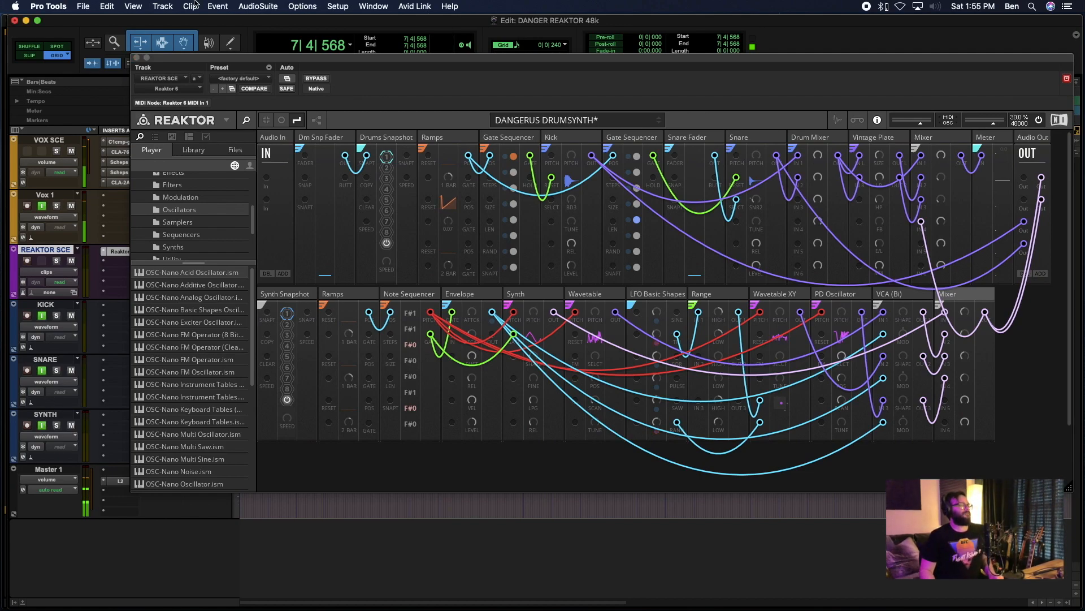
{"action": "left_click_drag", "start_coordinate": [168, 58], "coordinate": [304, 62]}
{"action": "key", "text": "space"}
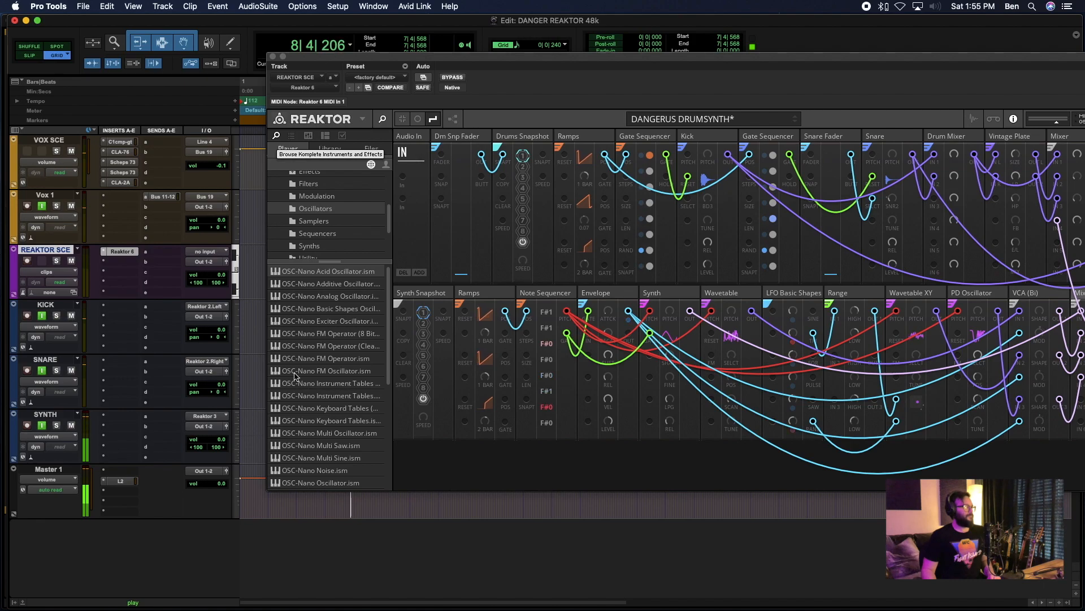
{"action": "left_click_drag", "start_coordinate": [710, 63], "coordinate": [515, 56]}
{"action": "key", "text": "space"}
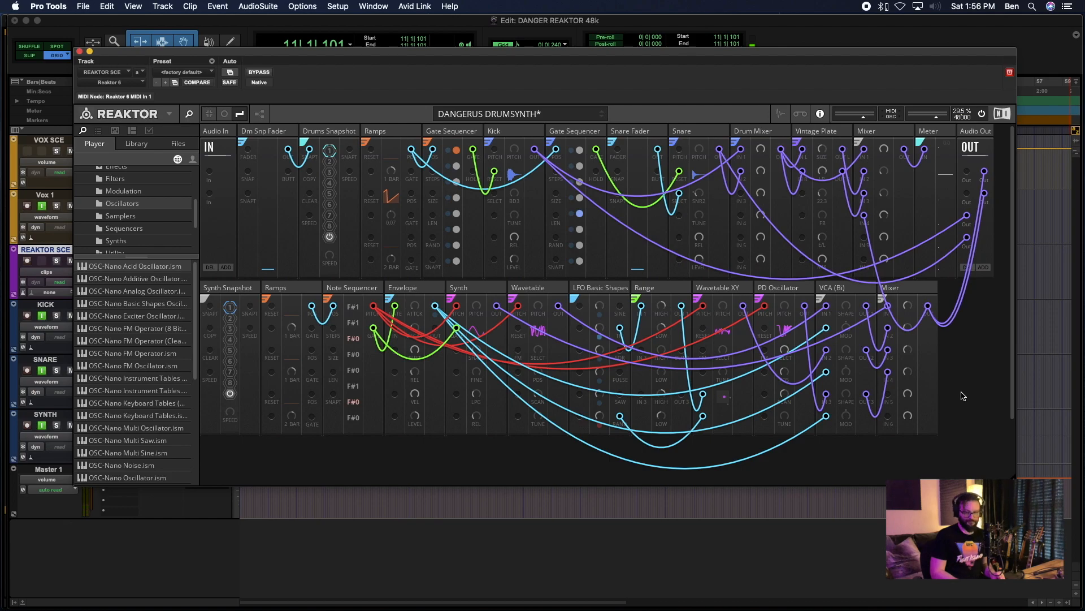
- Add a Toy Box Nano Pack UTL-Nano Fader block and place it at the end of the synth row
{"action": "double_click", "coordinate": [964, 396]}
{"action": "left_click", "coordinate": [962, 361]}
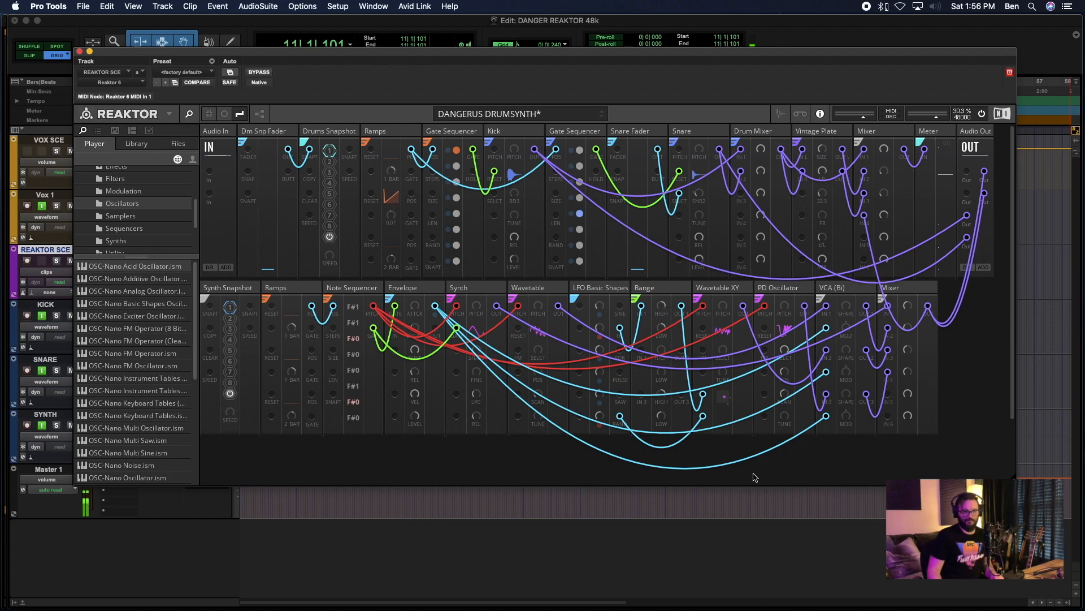
{"action": "double_click", "coordinate": [404, 443]}
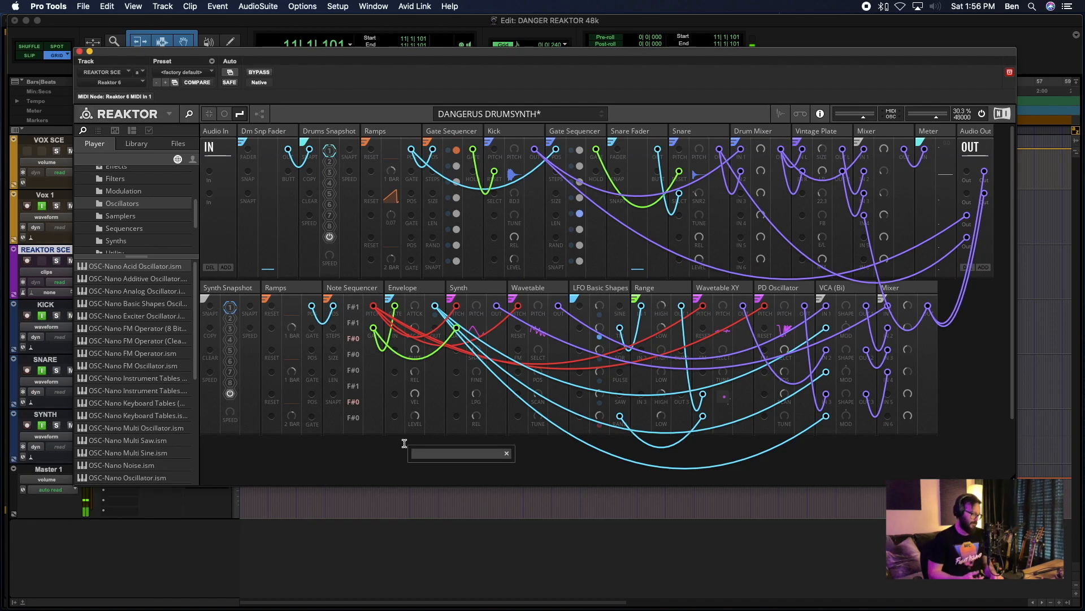
{"action": "type", "text": "Tpy"}
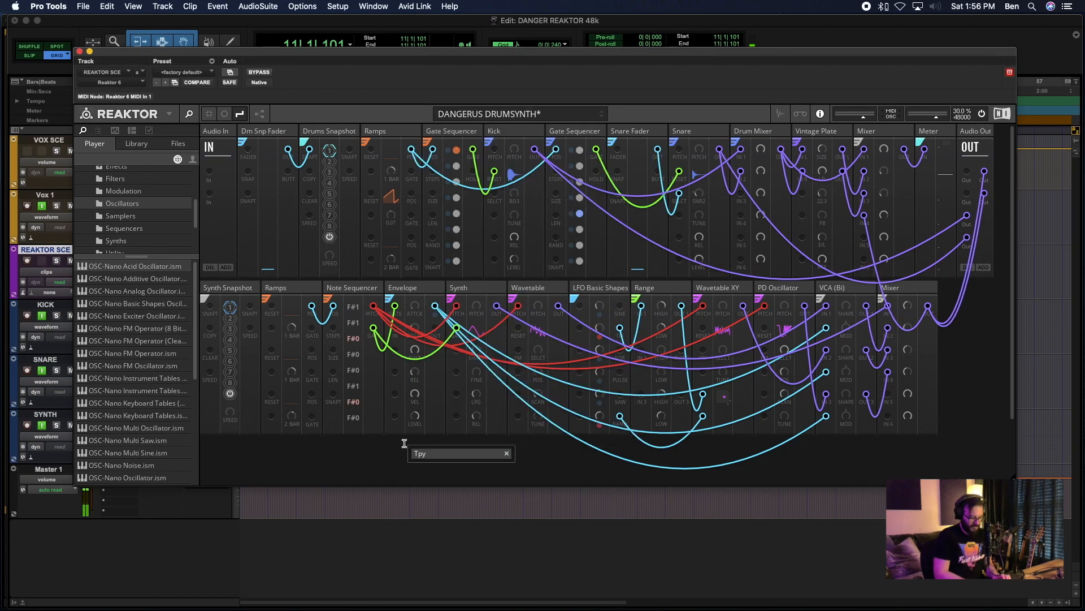
{"action": "type", "text": "bp"}
{"action": "key", "text": "BackSpace"}
{"action": "key", "text": "BackSpace"}
{"action": "key", "text": "BackSpace"}
{"action": "key", "text": "BackSpace"}
{"action": "type", "text": "oybox Nan"}
{"action": "key", "text": "BackSpace"}
{"action": "key", "text": "BackSpace"}
{"action": "key", "text": "BackSpace"}
{"action": "key", "text": "BackSpace"}
{"action": "key", "text": "BackSpace"}
{"action": "type", "text": "nano"}
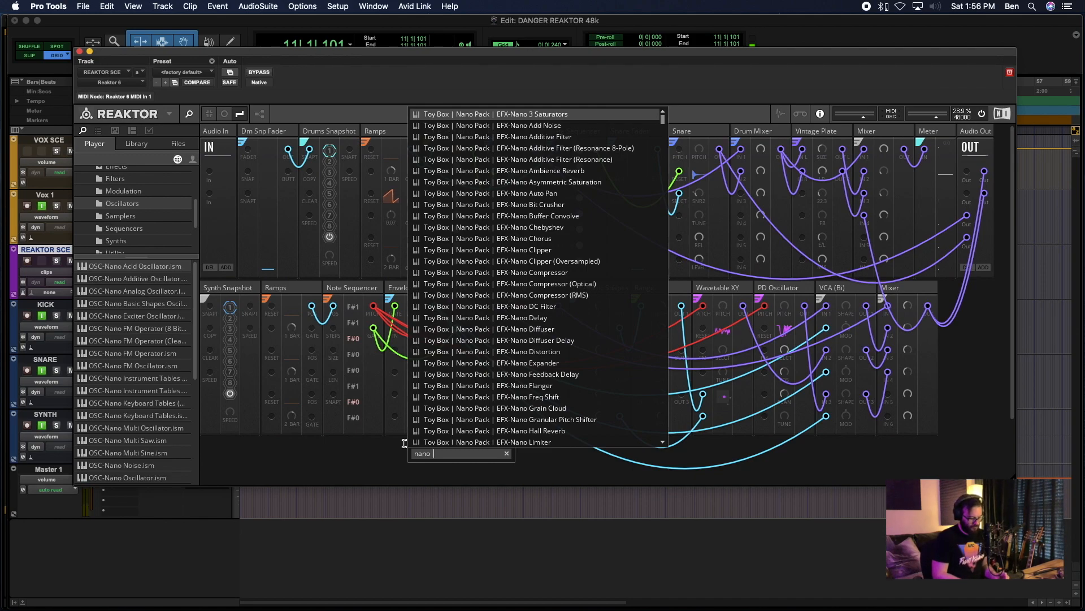
{"action": "type", "text": "fader"}
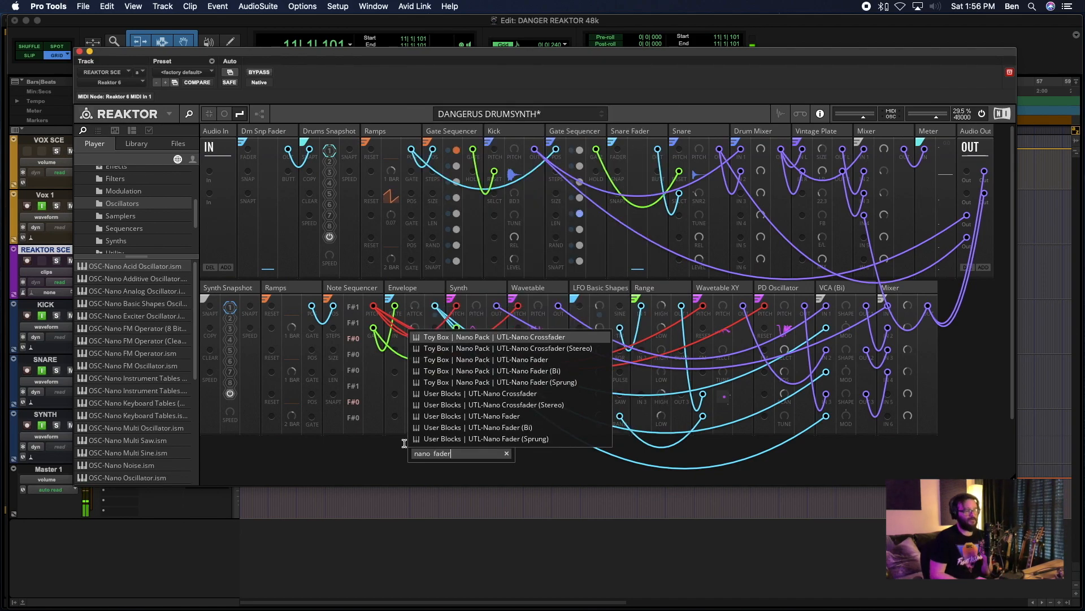
{"action": "left_click", "coordinate": [488, 360]}
{"action": "left_click_drag", "start_coordinate": [223, 445], "coordinate": [964, 310]}
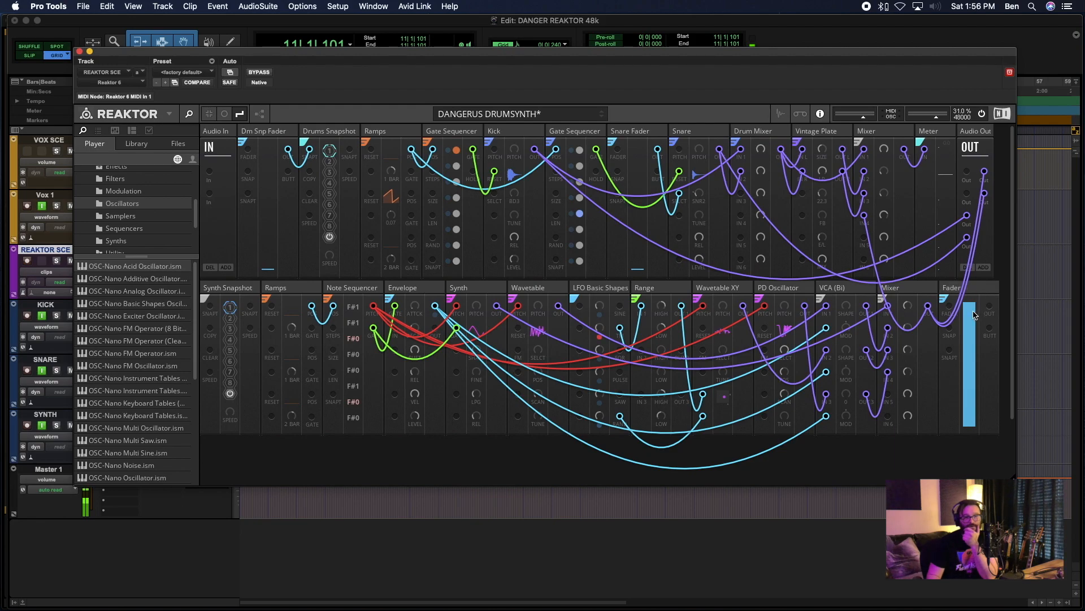
- Add a Toy Box Nano Pack UTL-Nano Crossfader block and place it after the Fader in the synth row
{"action": "double_click", "coordinate": [812, 464]}
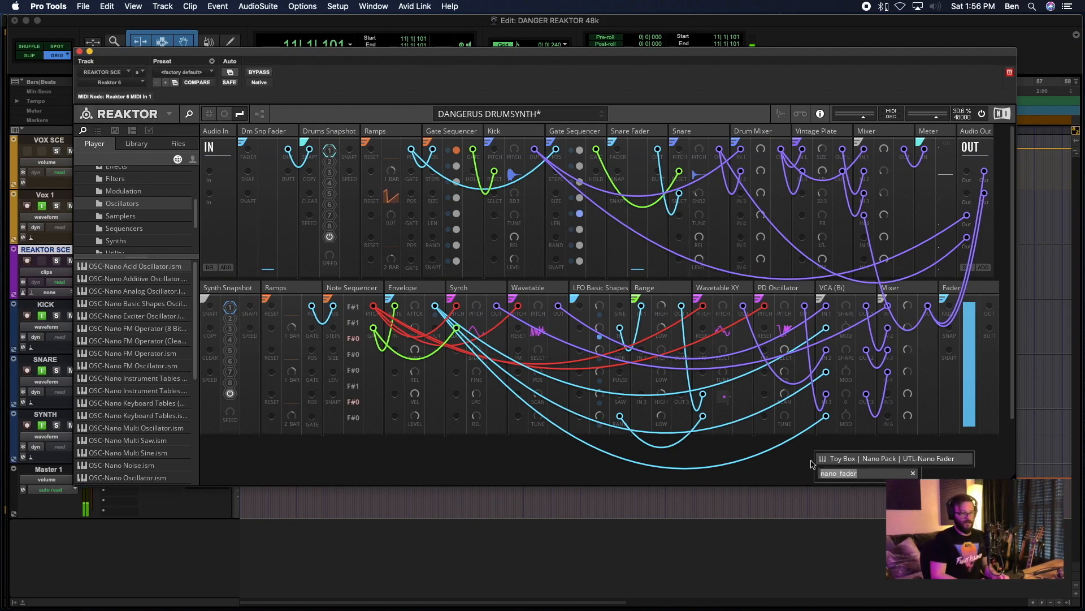
{"action": "type", "text": "Nano Fade"}
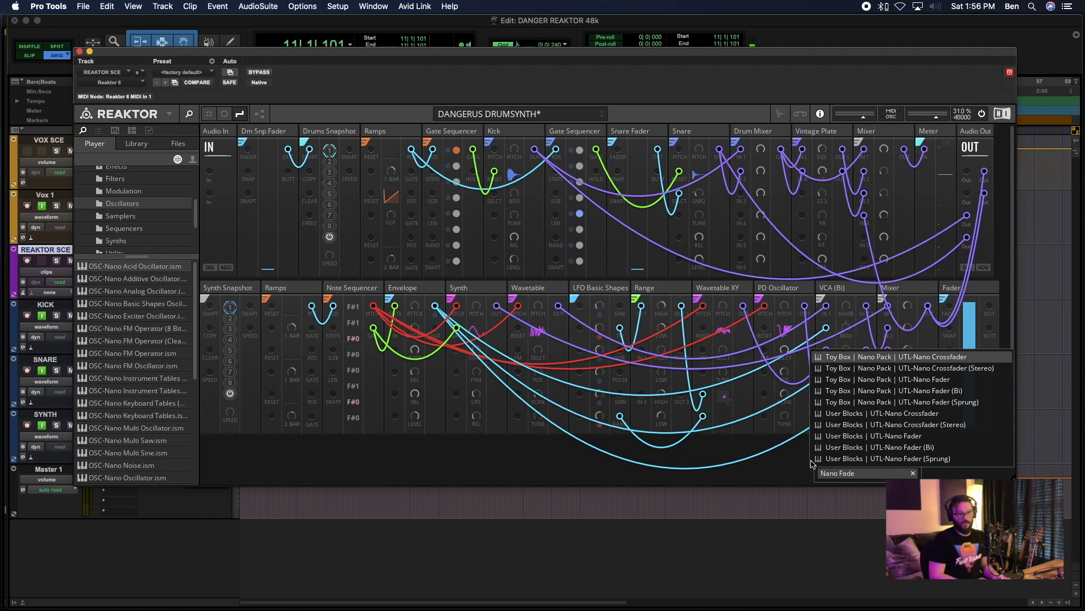
{"action": "type", "text": "r"}
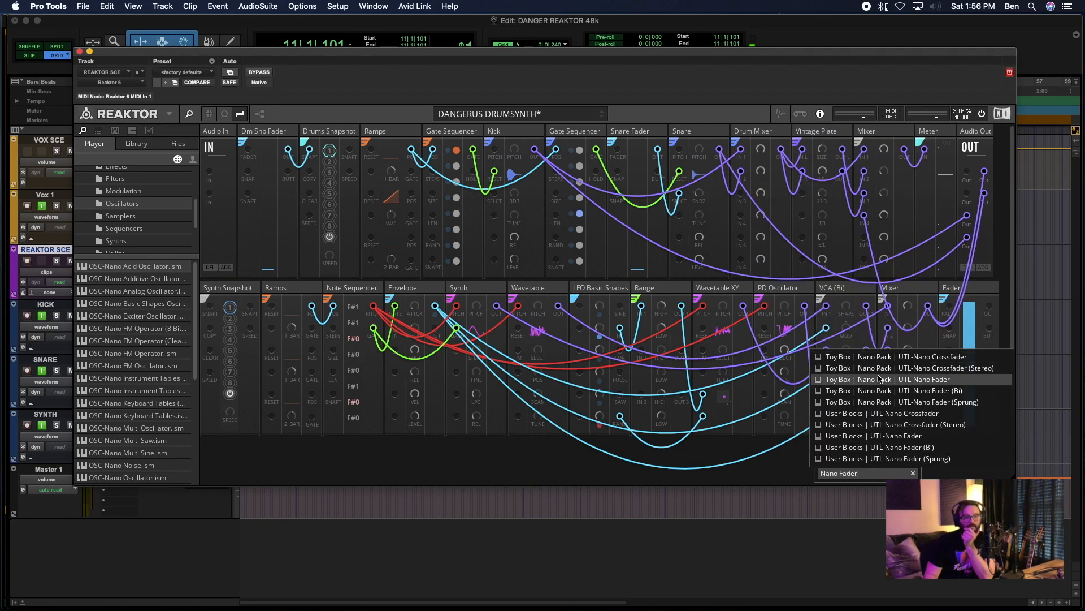
{"action": "left_click", "coordinate": [920, 364]}
{"action": "left_click_drag", "start_coordinate": [215, 451], "coordinate": [1004, 322]}
{"action": "scroll", "coordinate": [941, 356], "scroll_direction": "right", "scroll_amount": 3}
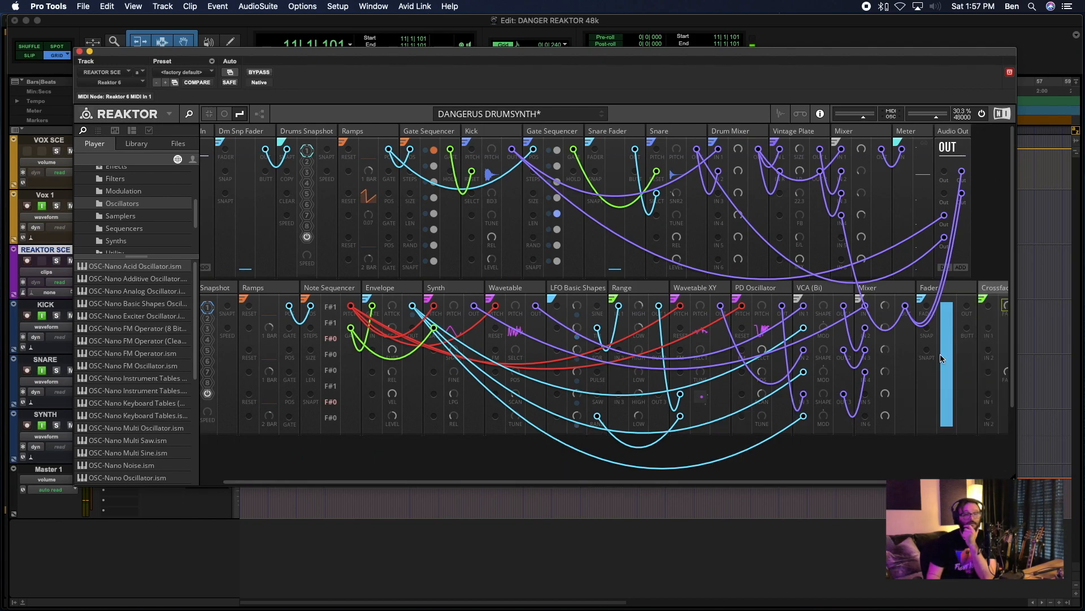
- Delete the newly added Fader and Crossfader blocks from the synth row
{"action": "left_click", "coordinate": [922, 284]}
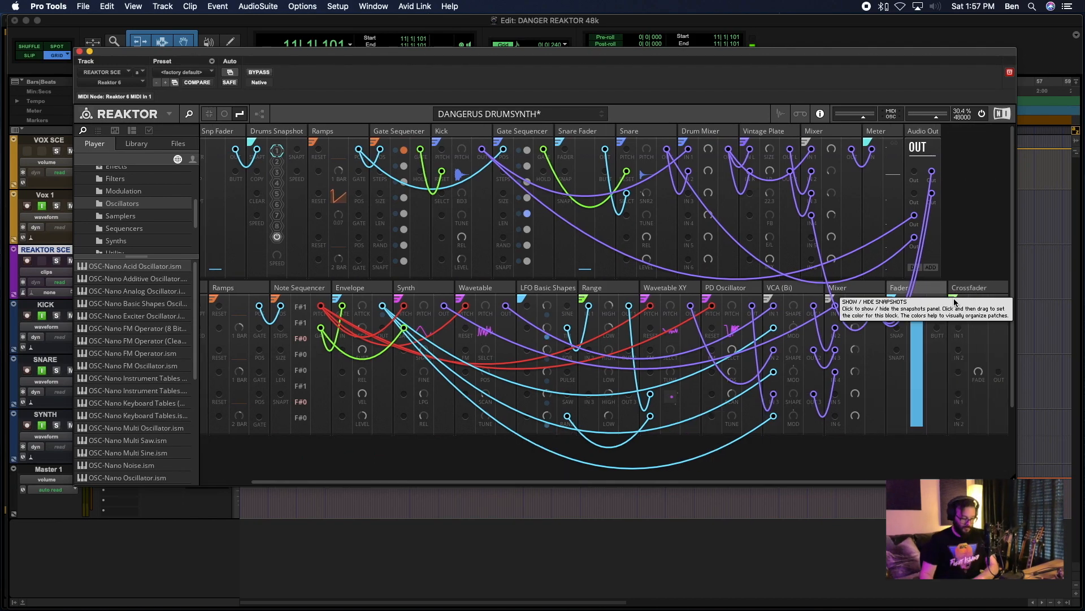
{"action": "key", "text": "Delete"}
{"action": "left_click", "coordinate": [932, 290]}
{"action": "key", "text": "Delete"}
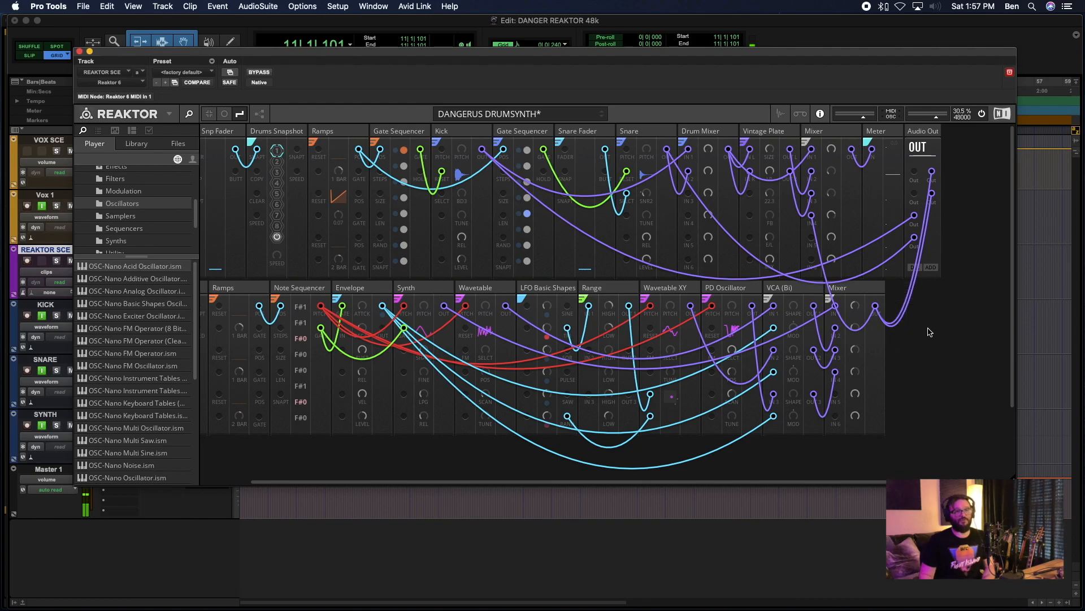
- Add a Toy Box Nano Pack UTL-Nano Mixer (Stereo) block after the Mixer at the end of the synth row
{"action": "double_click", "coordinate": [929, 332]}
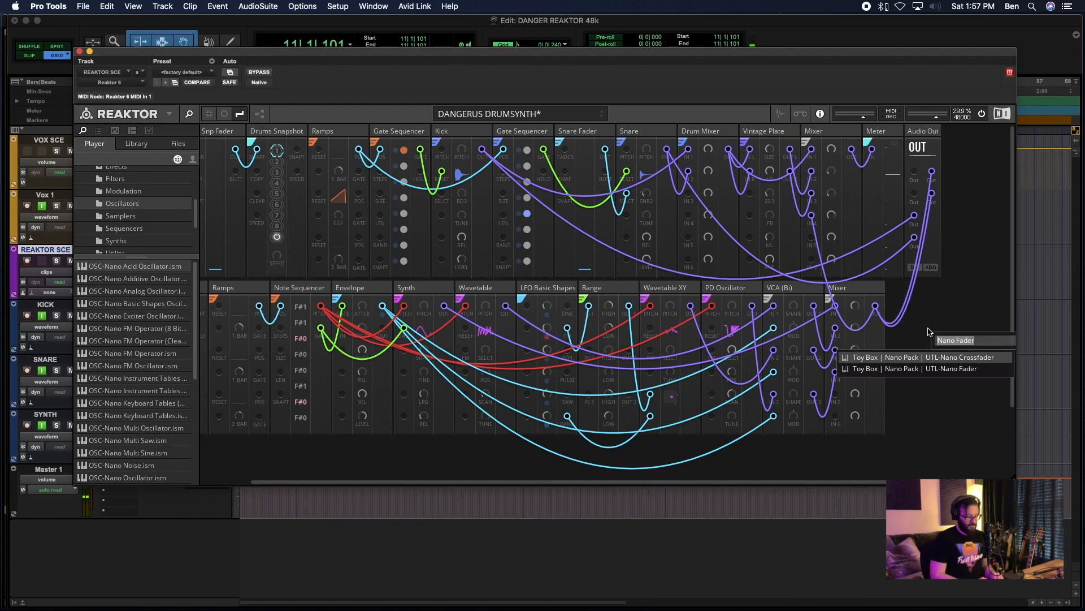
{"action": "type", "text": "mix"}
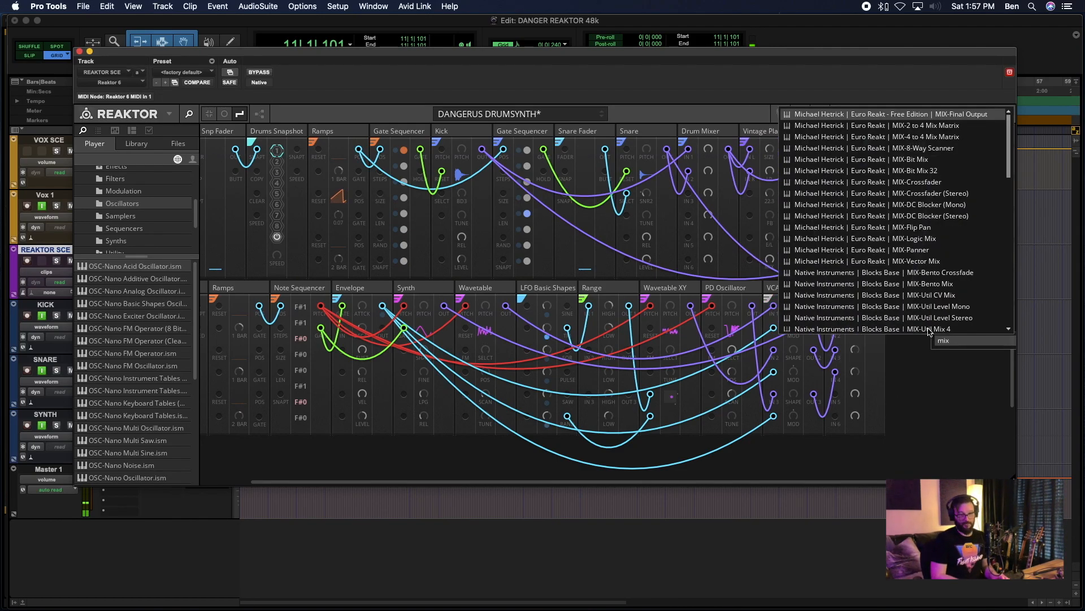
{"action": "type", "text": "er"}
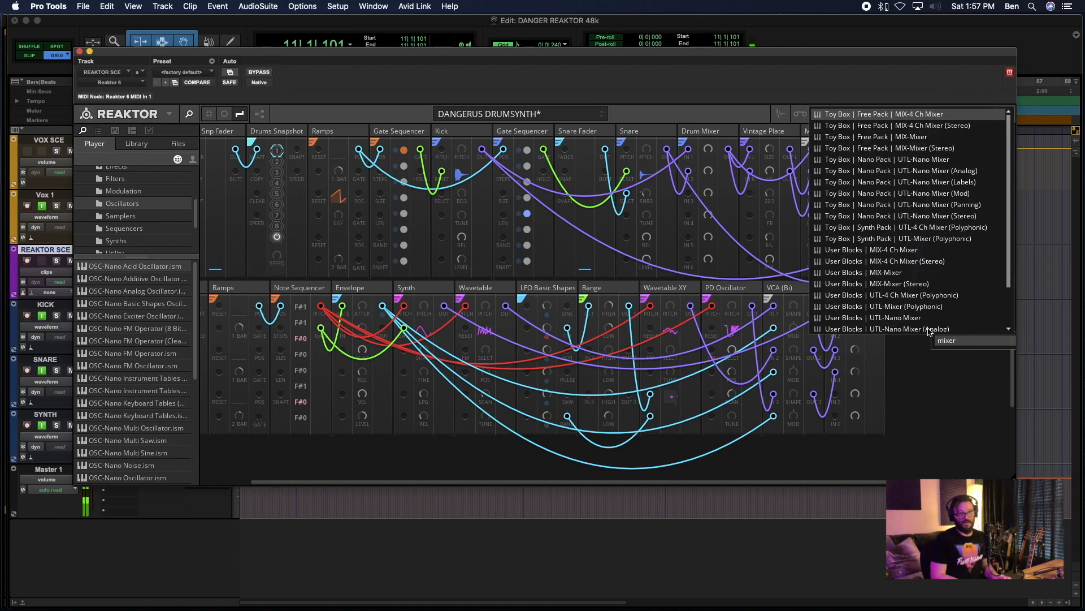
{"action": "key", "text": "BackSpace"}
{"action": "key", "text": "BackSpace"}
{"action": "key", "text": "BackSpace"}
{"action": "key", "text": "BackSpace"}
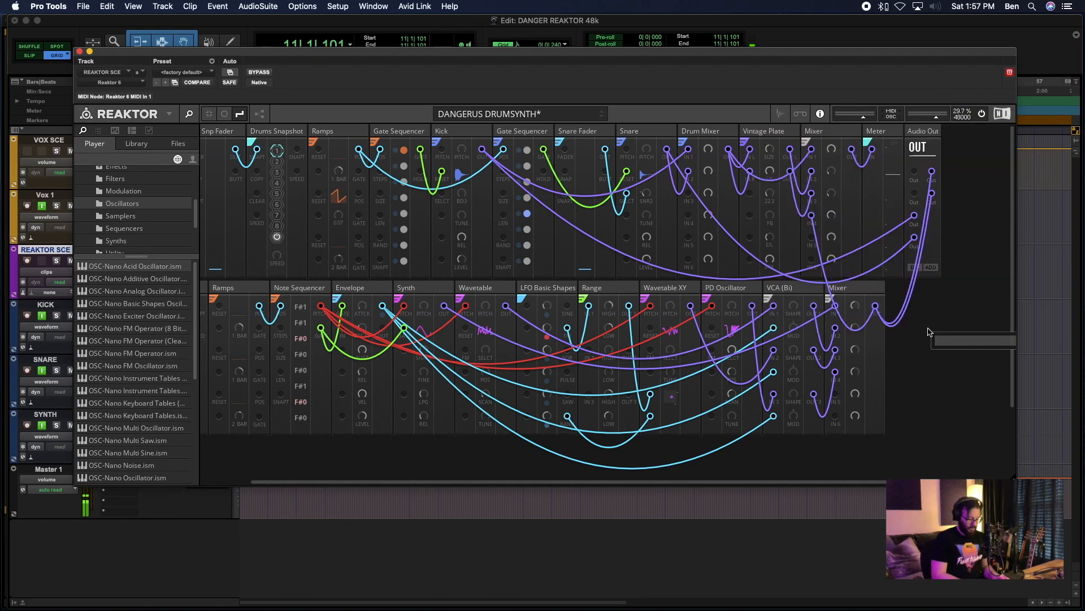
{"action": "type", "text": "nao"}
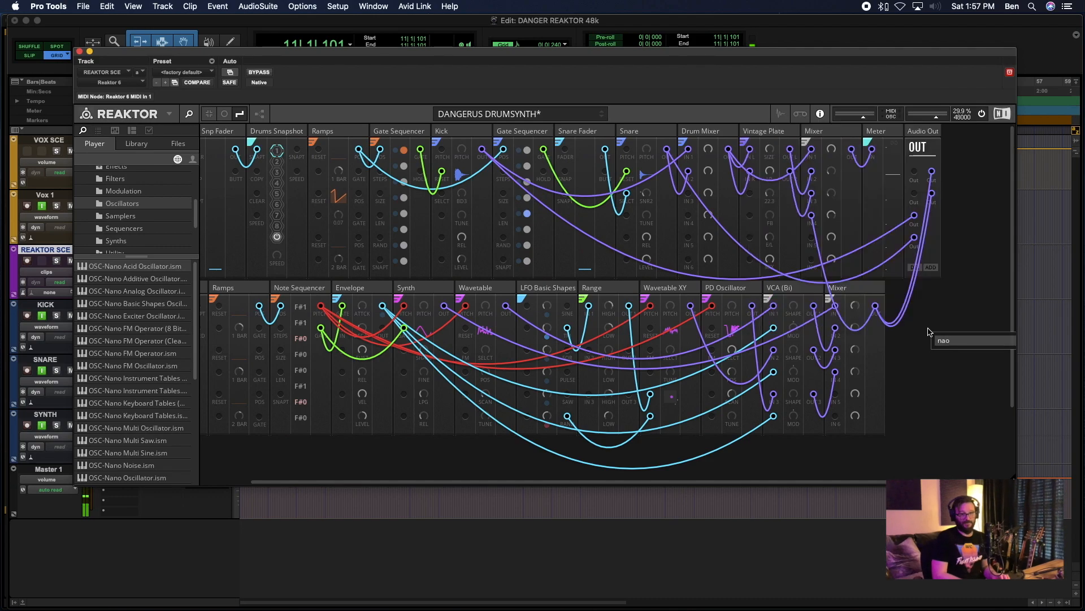
{"action": "key", "text": "BackSpace"}
{"action": "type", "text": "no toy"}
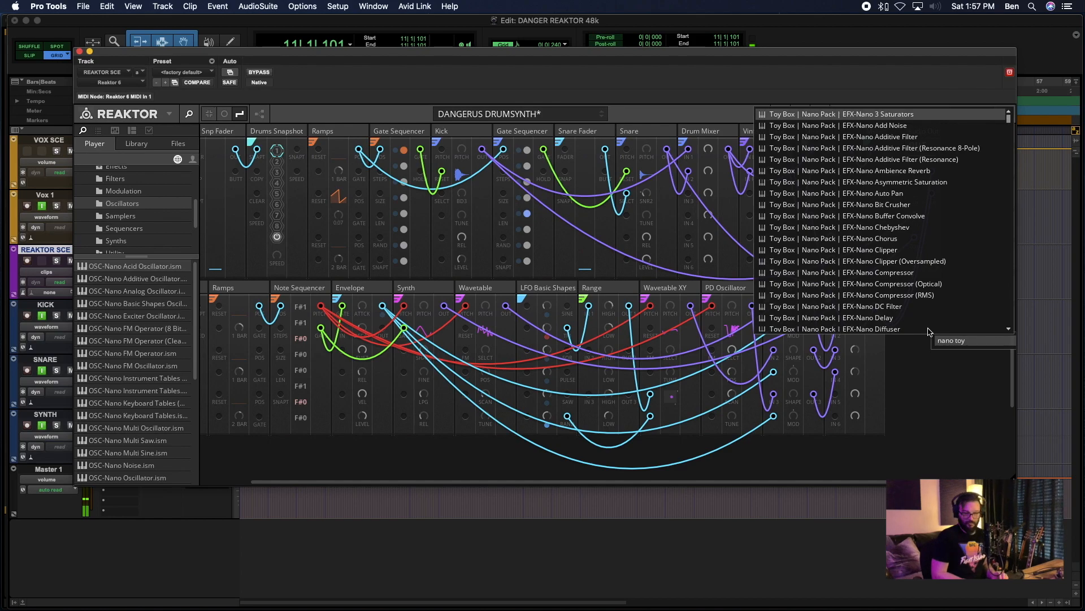
{"action": "key", "text": "BackSpace"}
{"action": "key", "text": "BackSpace"}
{"action": "key", "text": "BackSpace"}
{"action": "key", "text": "BackSpace"}
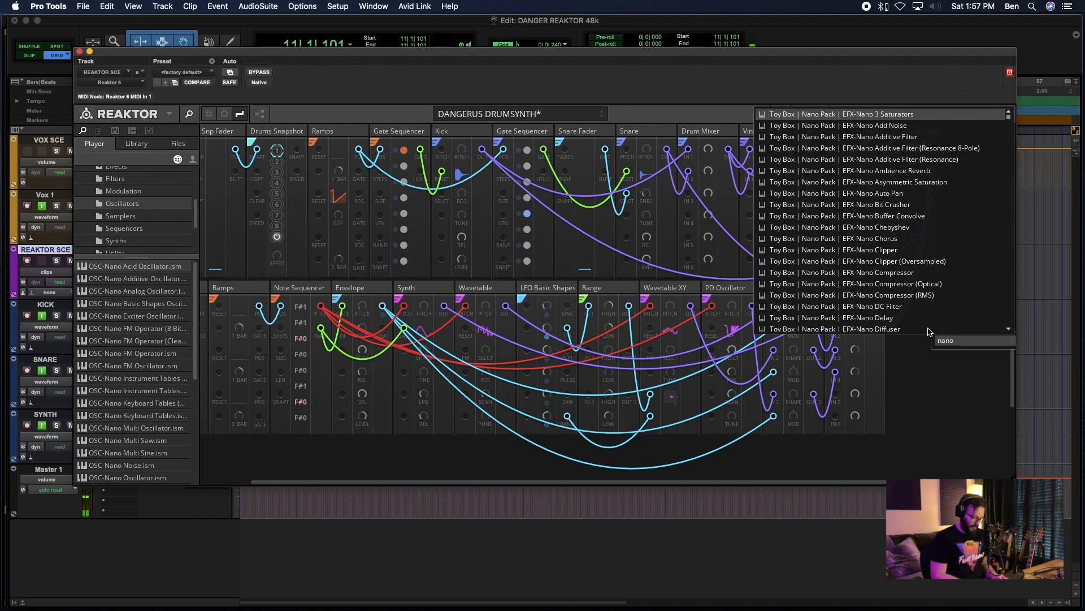
{"action": "type", "text": "mixer"}
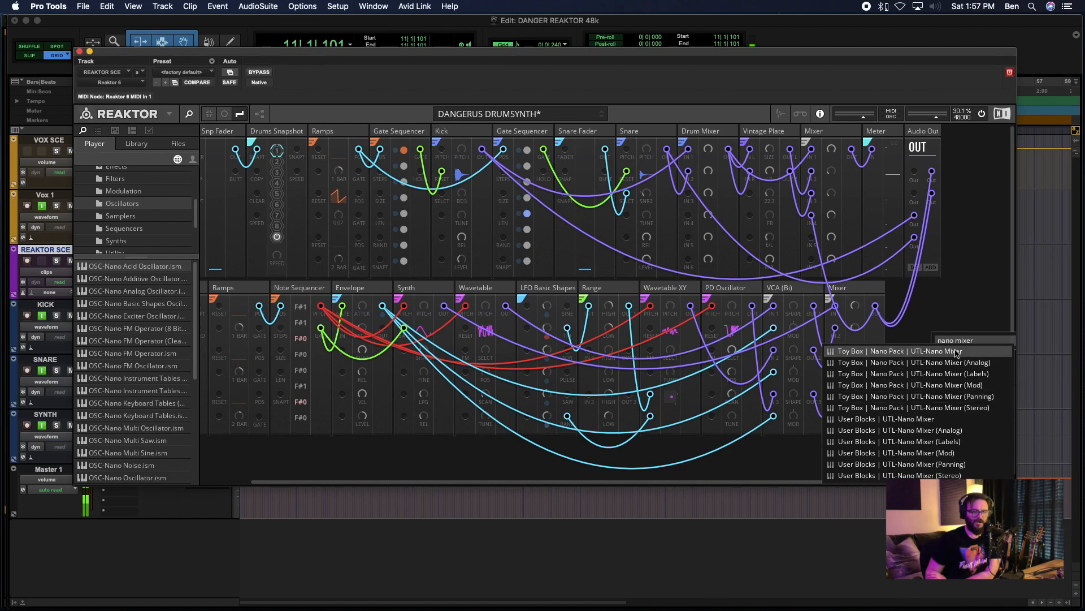
{"action": "left_click", "coordinate": [960, 408]}
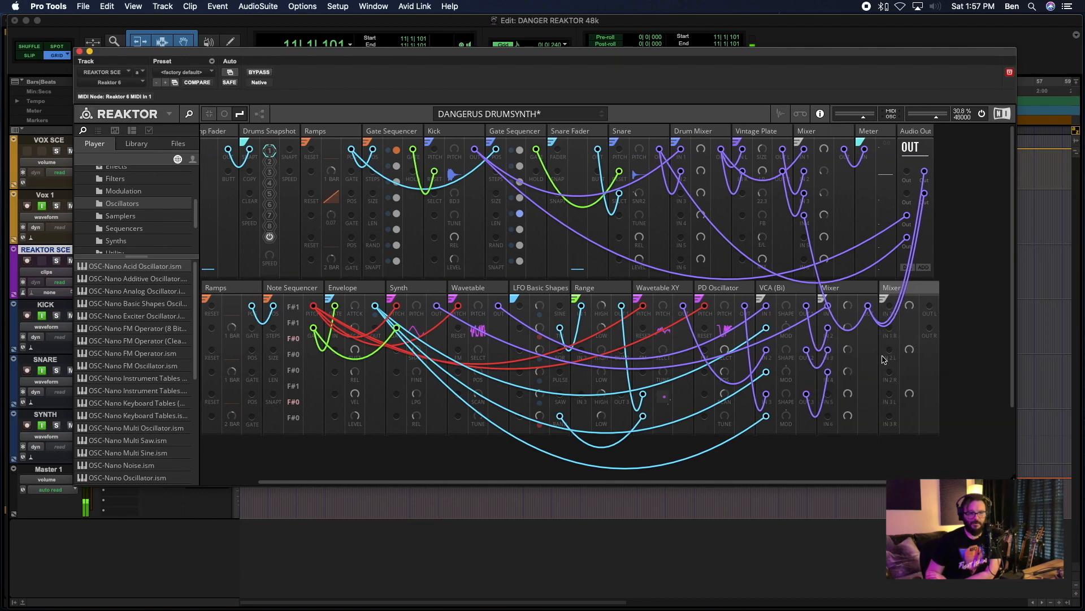
- Wire the synth row's first Mixer output to the stereo Mixer's first input pair, and its two outputs to the synth's Audio Out ports
{"action": "left_click", "coordinate": [857, 288]}
{"action": "left_click", "coordinate": [868, 310]}
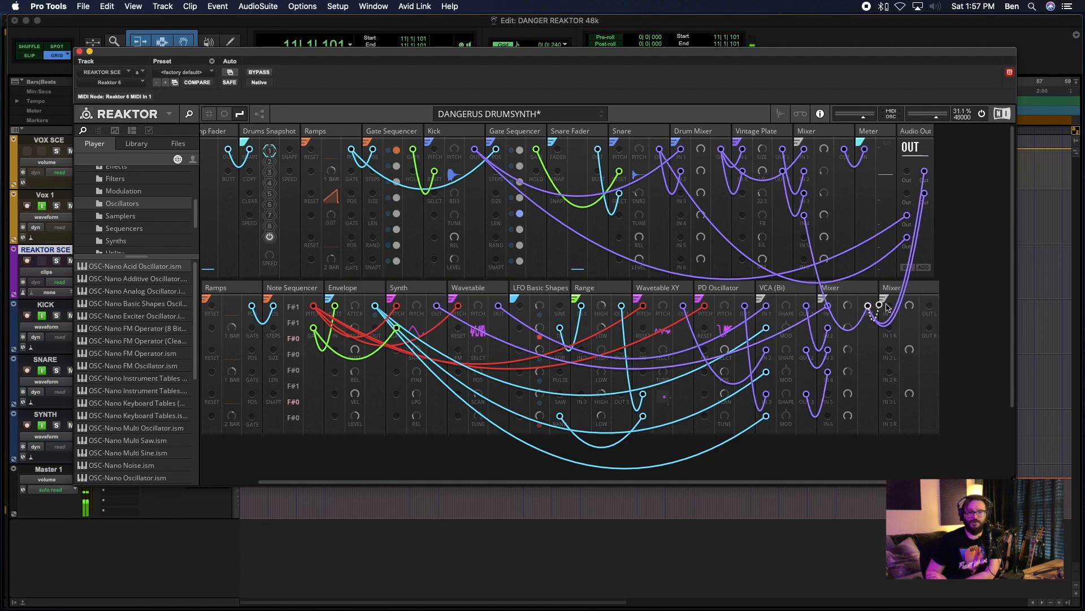
{"action": "left_click_drag", "start_coordinate": [867, 307], "coordinate": [889, 328]}
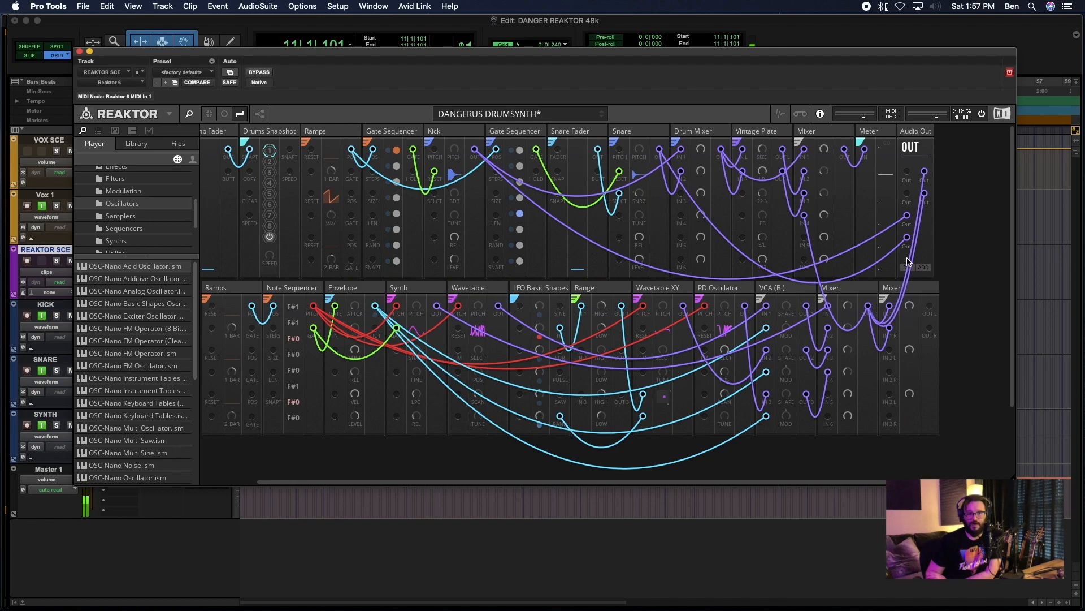
{"action": "left_click_drag", "start_coordinate": [930, 306], "coordinate": [928, 173]}
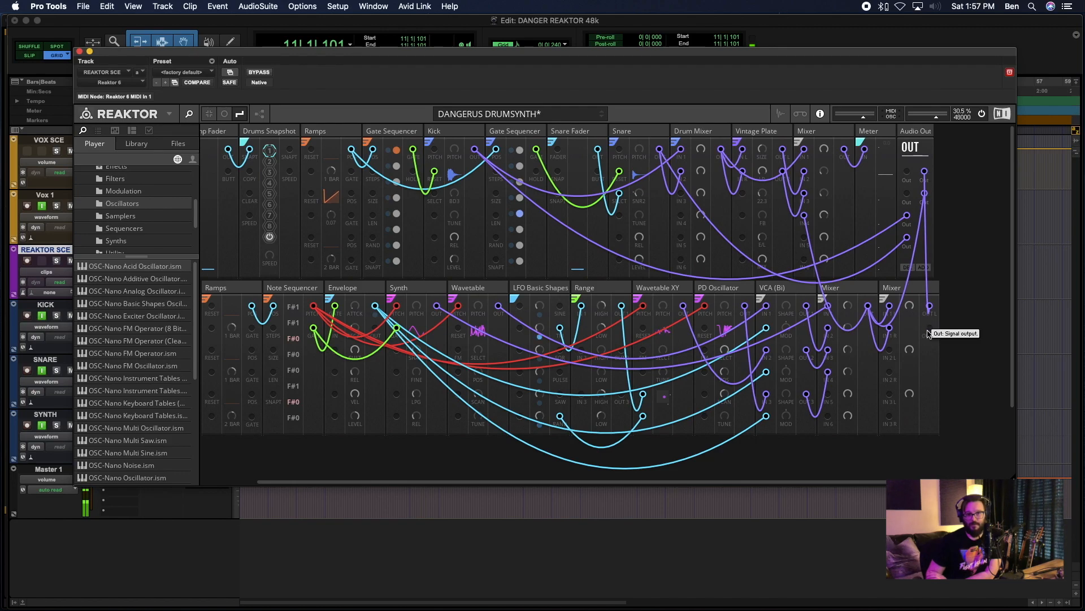
{"action": "left_click_drag", "start_coordinate": [929, 329], "coordinate": [925, 194]}
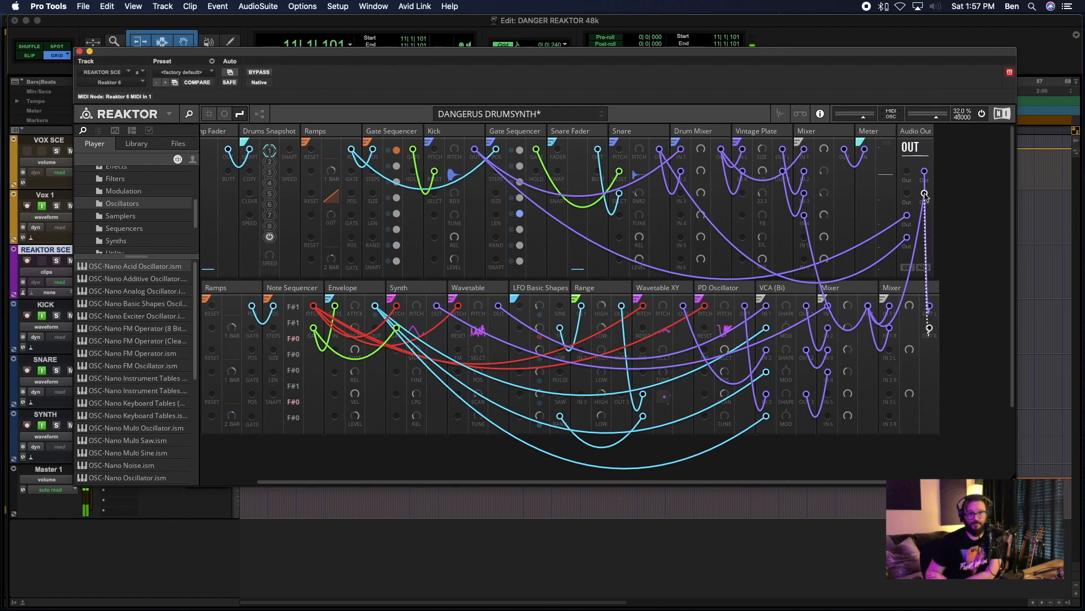
- Turn down the stereo Mixer's first channel level and play the session to check the SYNTH track's signal
{"action": "left_click_drag", "start_coordinate": [910, 308], "coordinate": [906, 478]}
{"action": "key", "text": "space"}
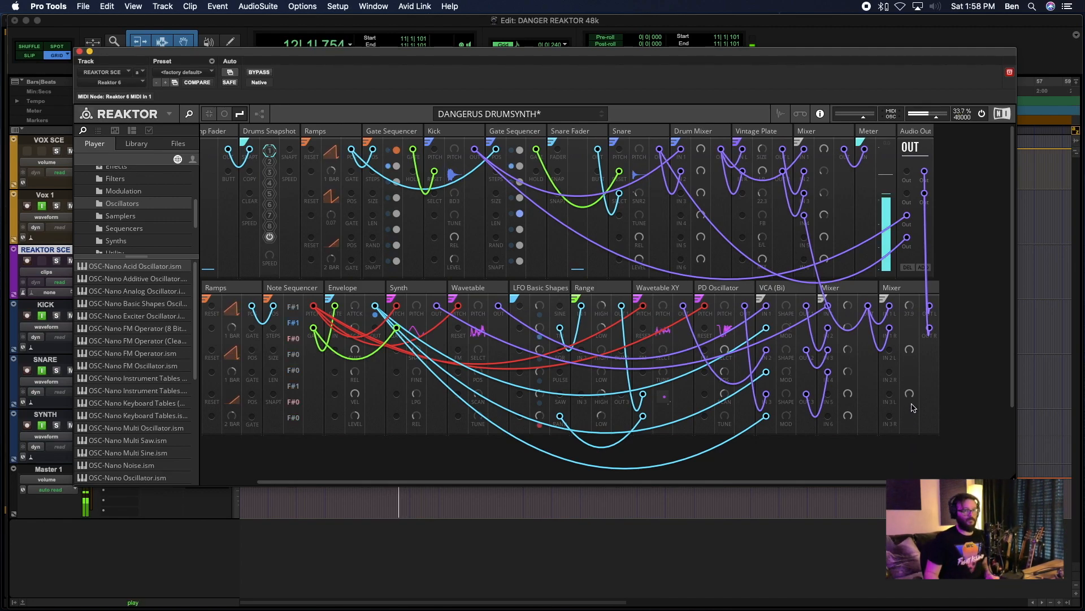
{"action": "left_click_drag", "start_coordinate": [231, 56], "coordinate": [319, 73]}
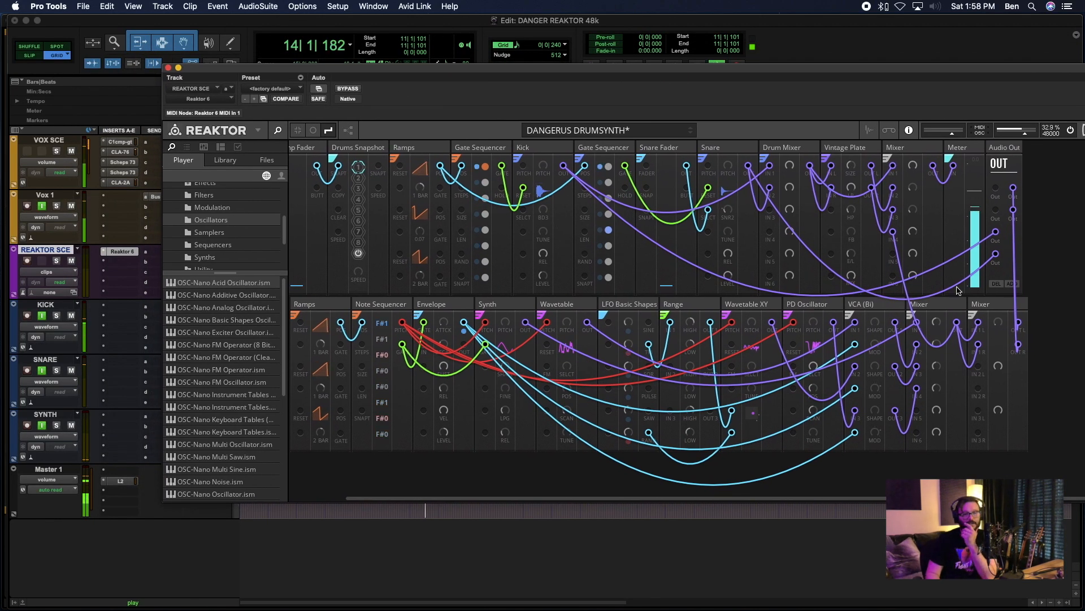
{"action": "left_click", "coordinate": [86, 440], "text": "ctrl+alt+super"}
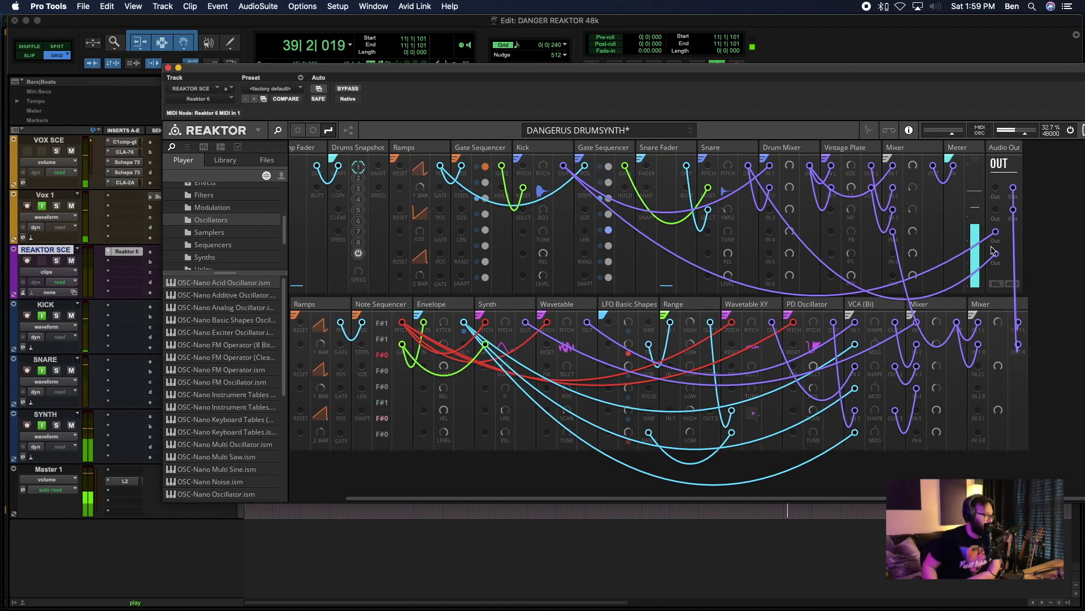
- Move the Reaktor window clear of the track routing columns and return the edit cursor to the start of the session
{"action": "double_click", "coordinate": [409, 332]}
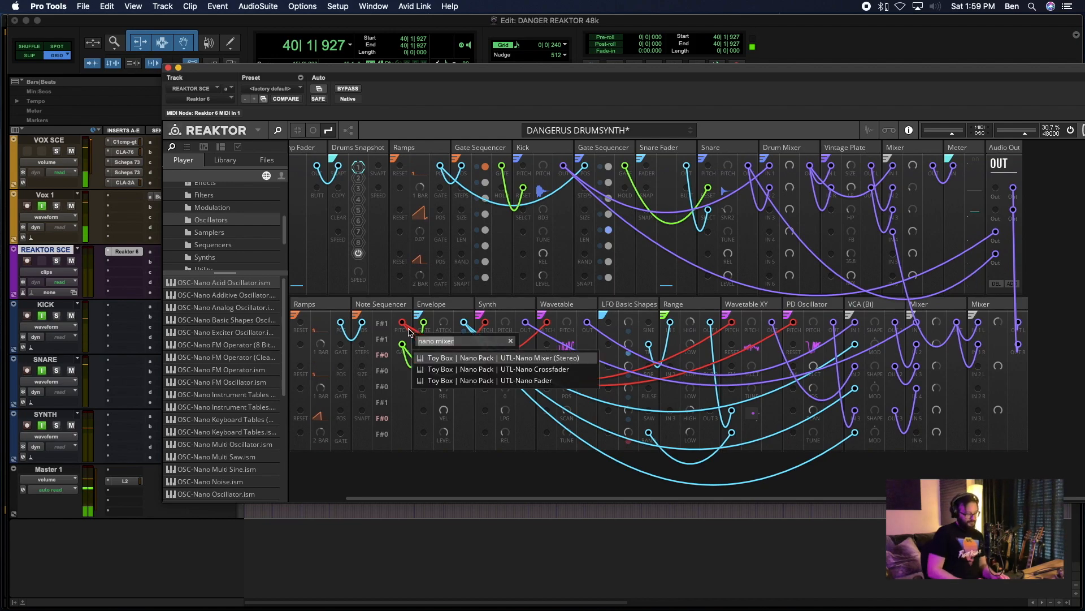
{"action": "left_click", "coordinate": [511, 342]}
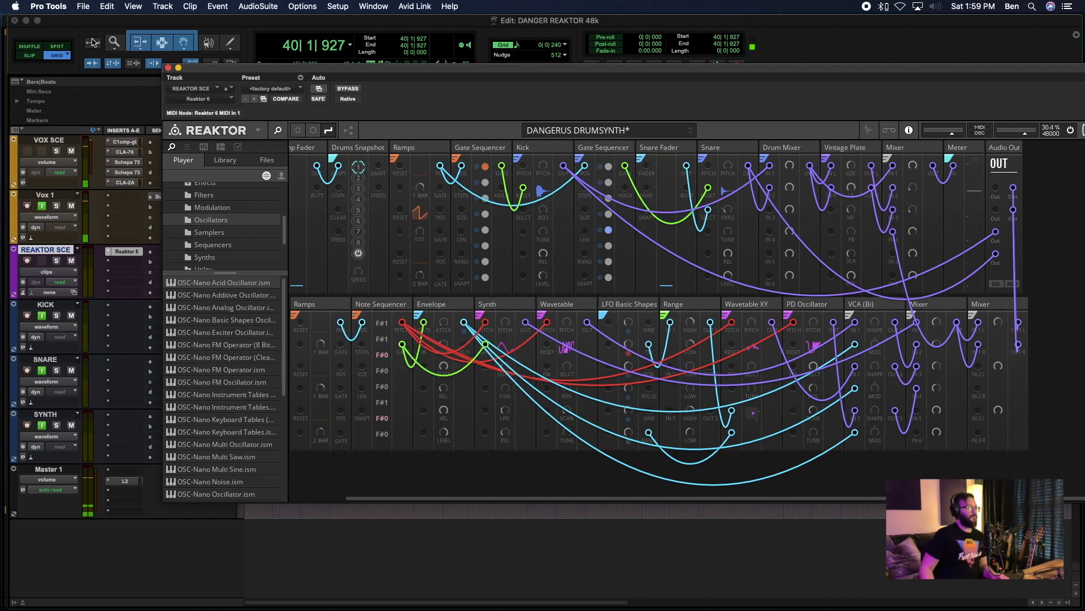
{"action": "left_click_drag", "start_coordinate": [205, 72], "coordinate": [403, 78]}
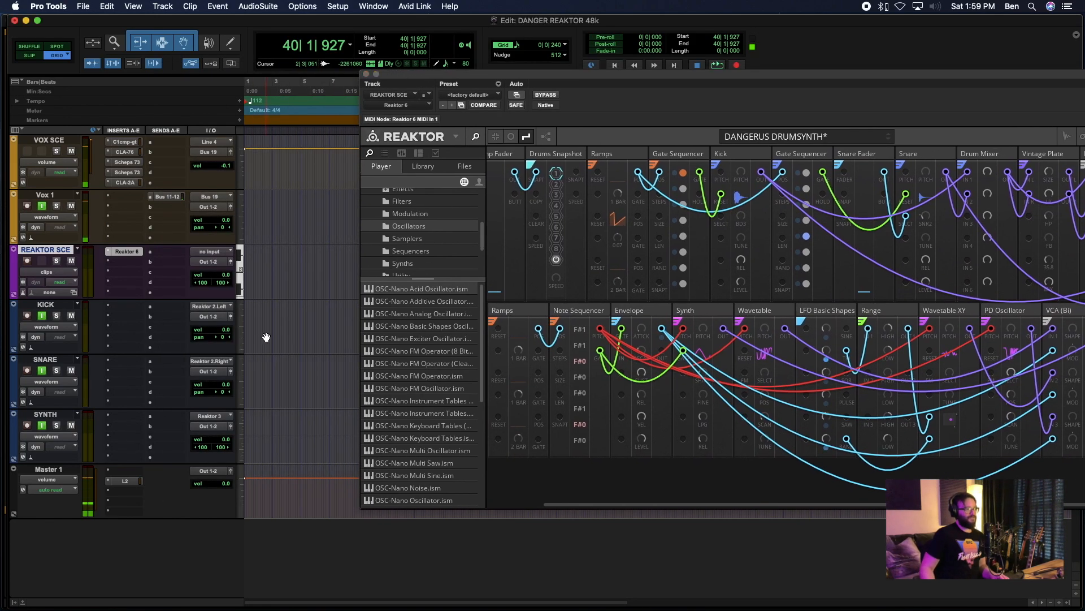
{"action": "left_click", "coordinate": [263, 327]}
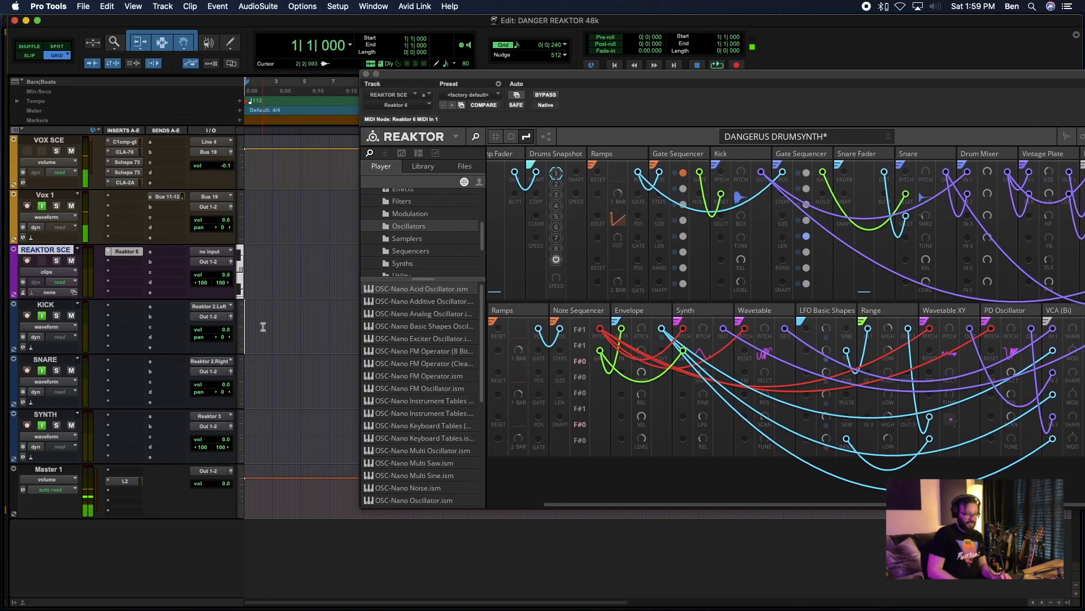
- Show the Mix window below the transport, place the Reaktor window beside the channel strips and hide Reaktor's browser
{"action": "key", "text": "super+equal"}
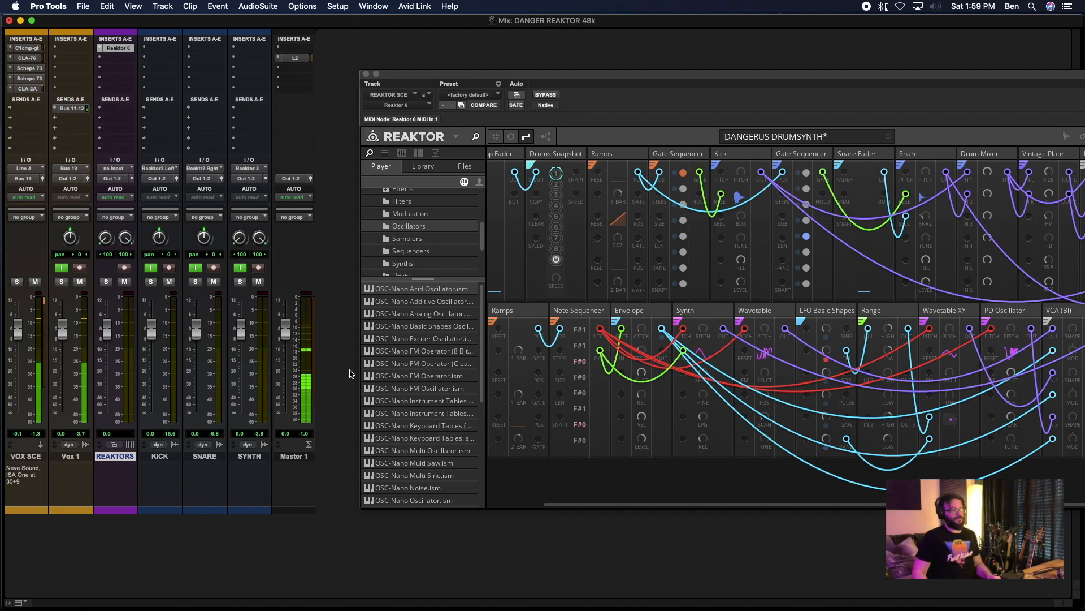
{"action": "left_click_drag", "start_coordinate": [293, 15], "coordinate": [318, 98]}
{"action": "left_click_drag", "start_coordinate": [434, 76], "coordinate": [397, 117]}
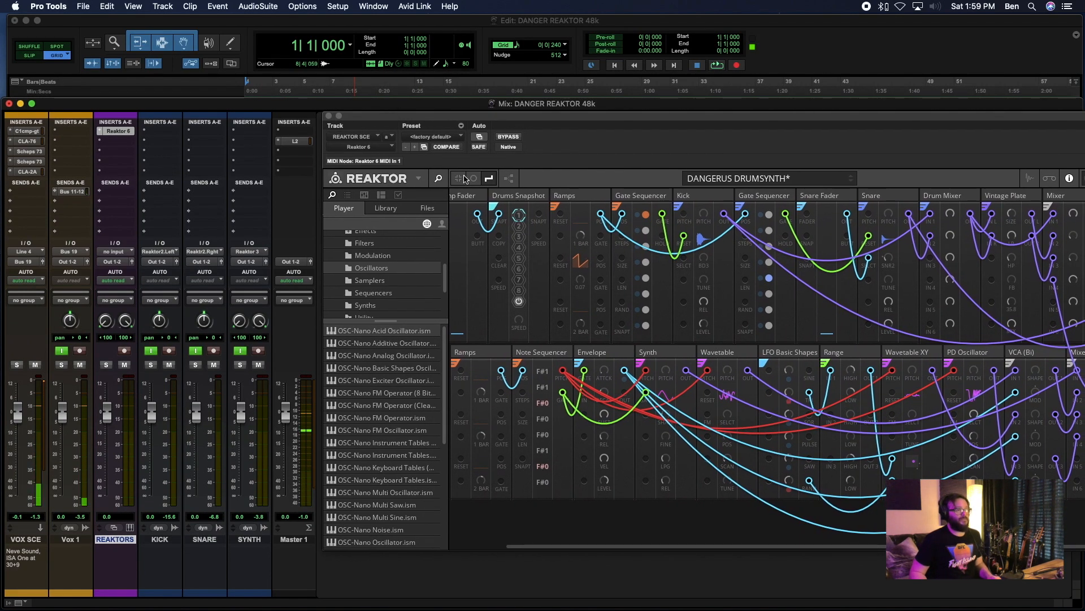
{"action": "left_click", "coordinate": [438, 178]}
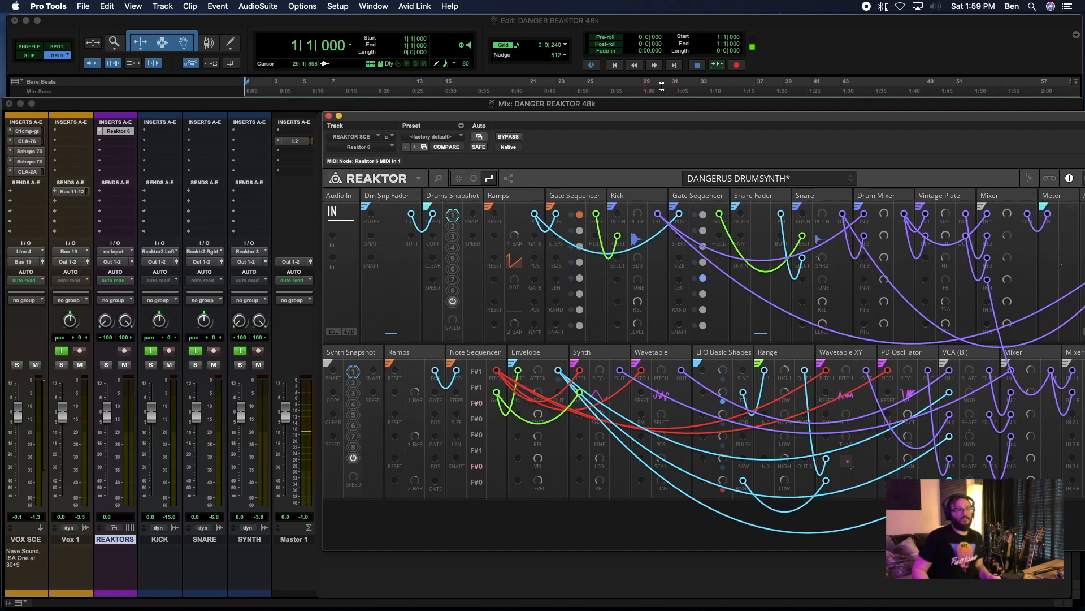
- Play the session, position the Reaktor window beside the mixer channels and raise the Snare block's level in drum snapshot 1
{"action": "key", "text": "space"}
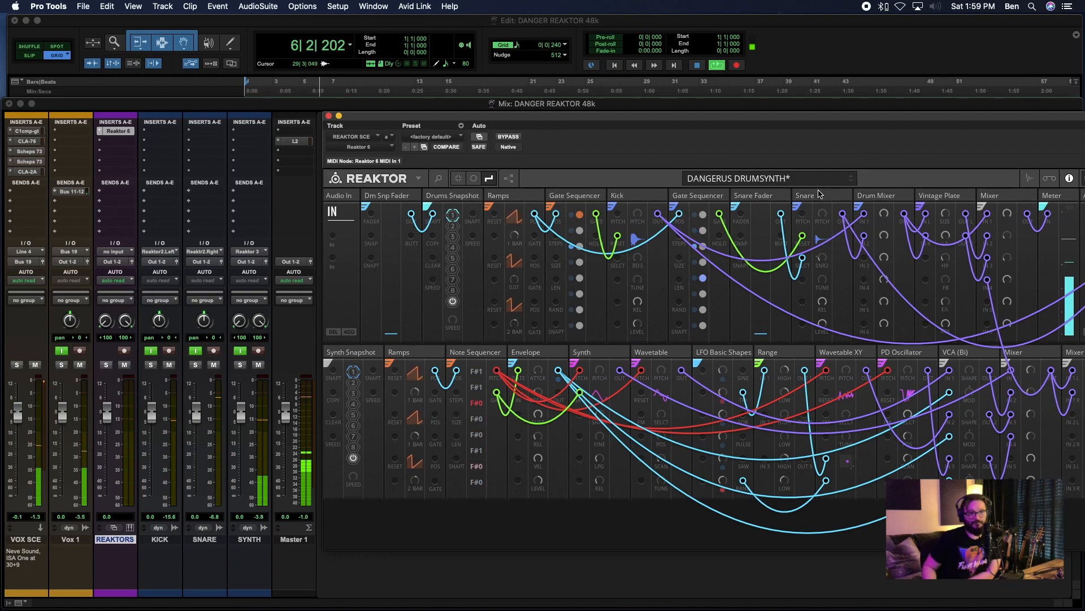
{"action": "left_click_drag", "start_coordinate": [829, 118], "coordinate": [718, 116]}
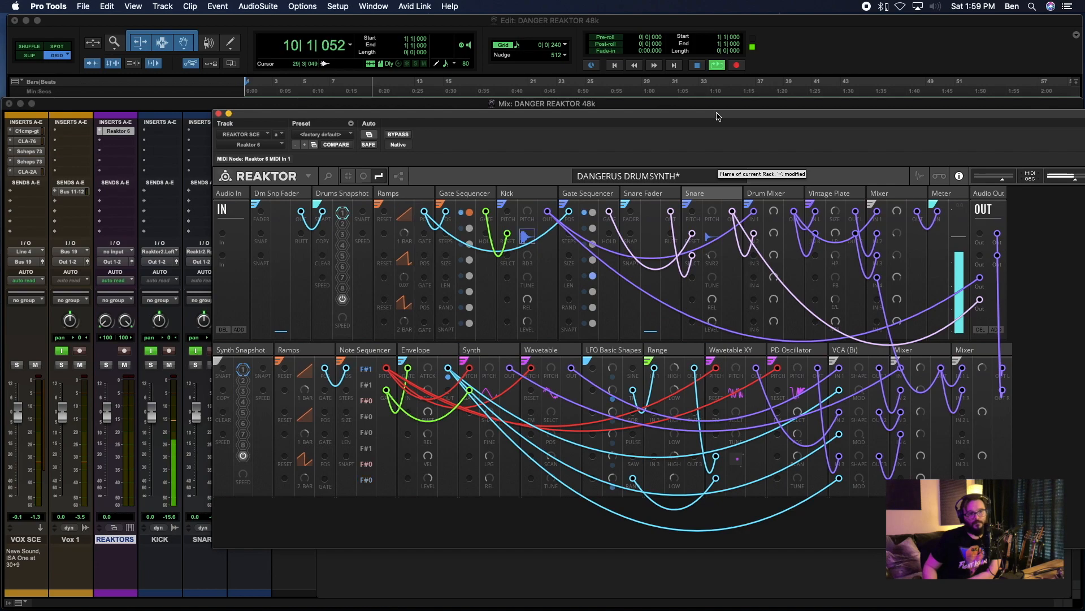
{"action": "left_click_drag", "start_coordinate": [717, 116], "coordinate": [832, 130]}
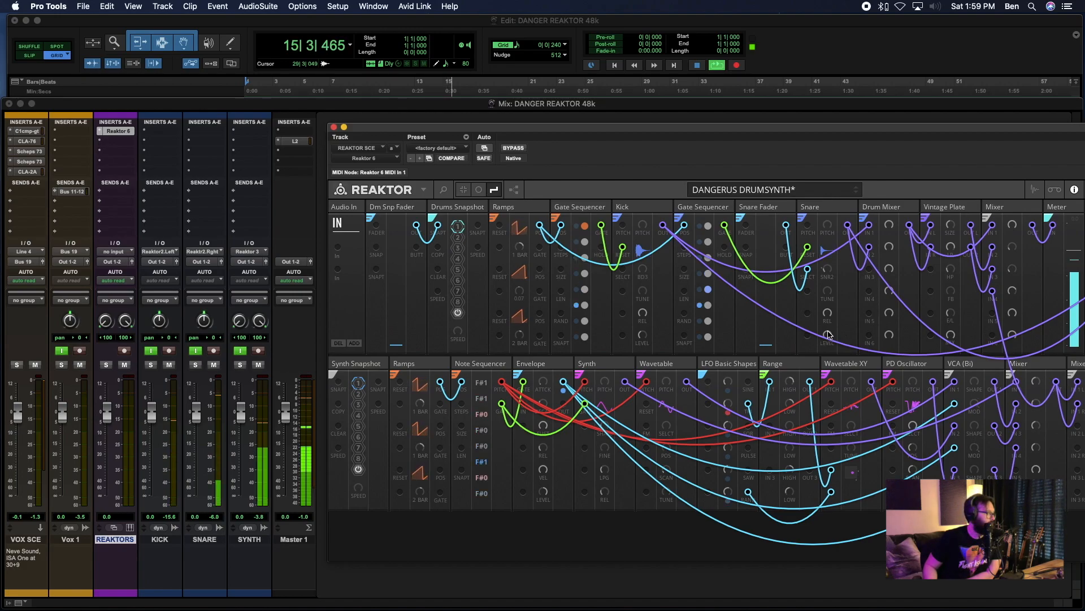
{"action": "left_click_drag", "start_coordinate": [828, 331], "coordinate": [828, 325]}
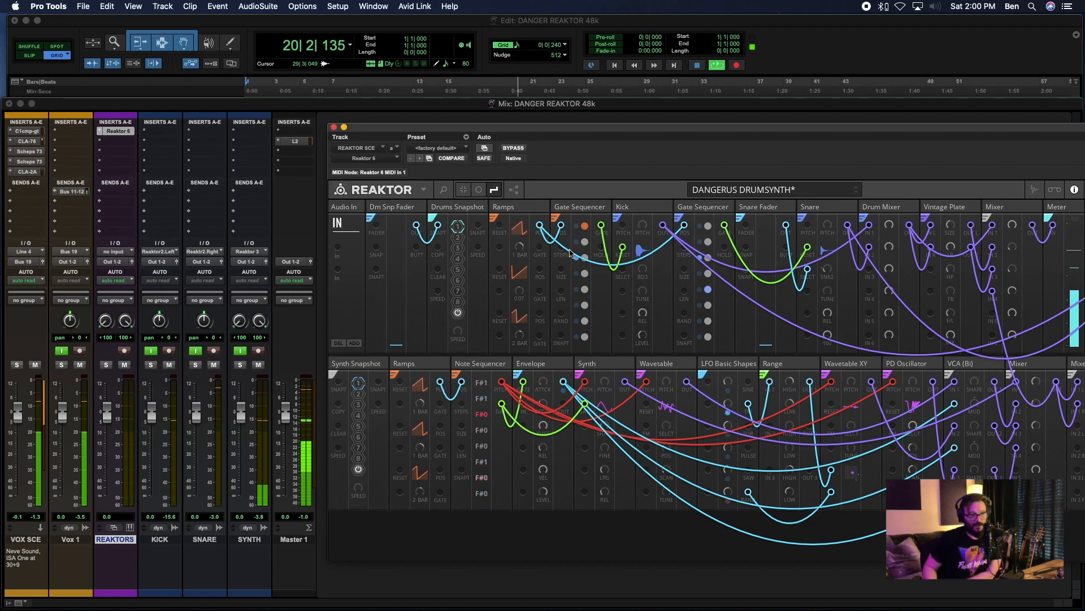
- Step through drum snapshots 2 to 5 during playback to check the KICK and SNARE channel levels
{"action": "left_click", "coordinate": [458, 238]}
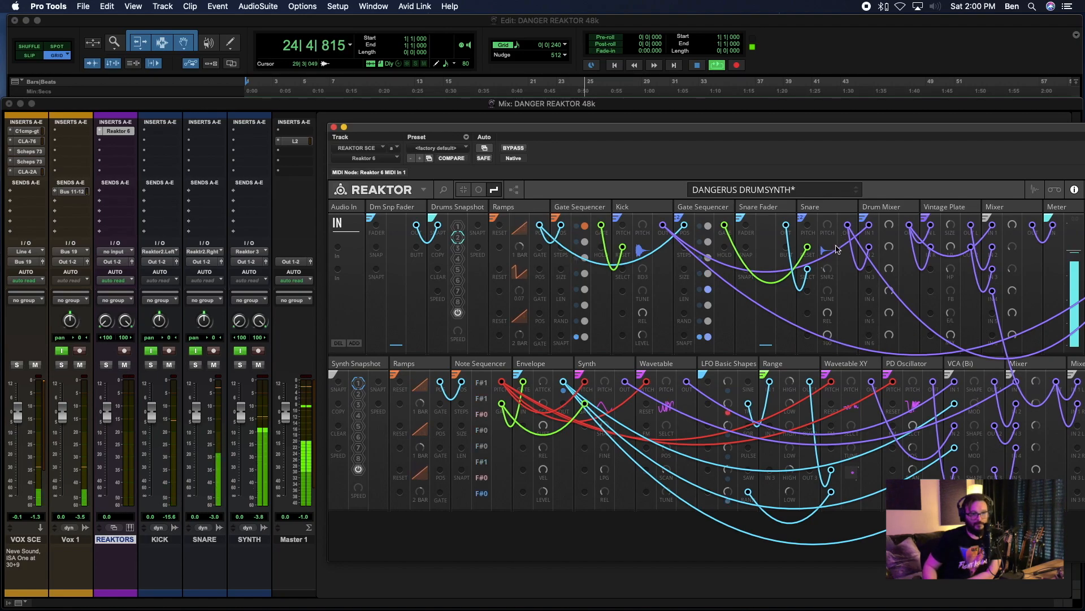
{"action": "left_click", "coordinate": [458, 248]}
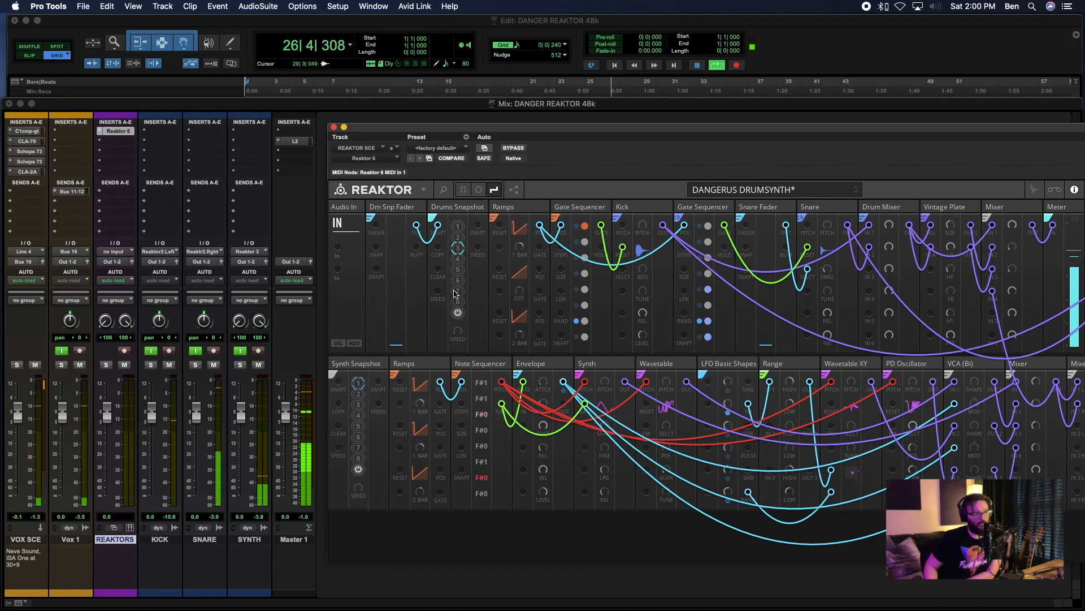
{"action": "left_click", "coordinate": [458, 259]}
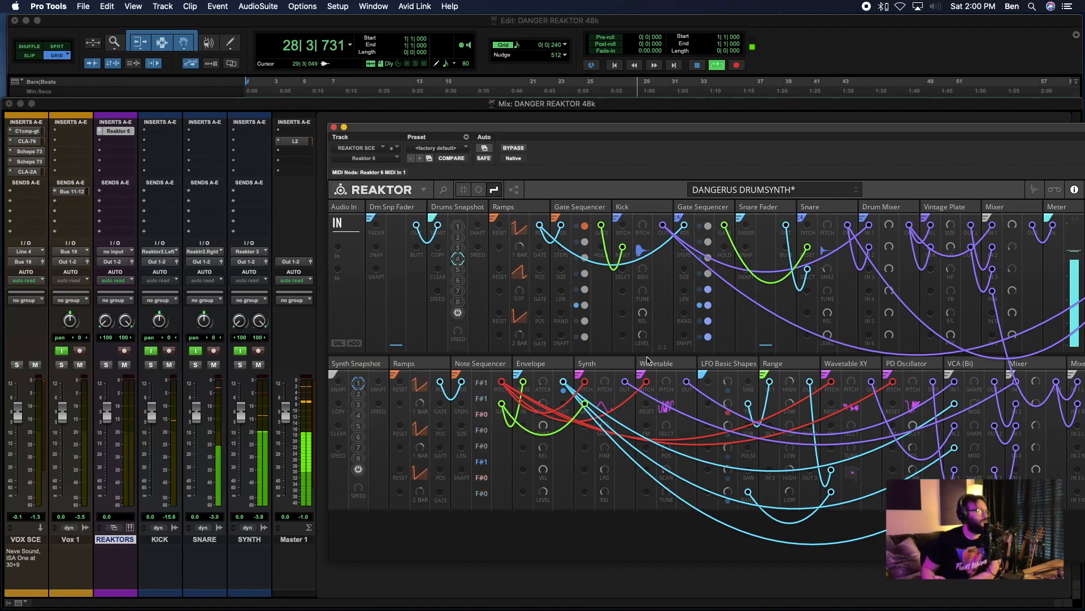
{"action": "left_click", "coordinate": [458, 270]}
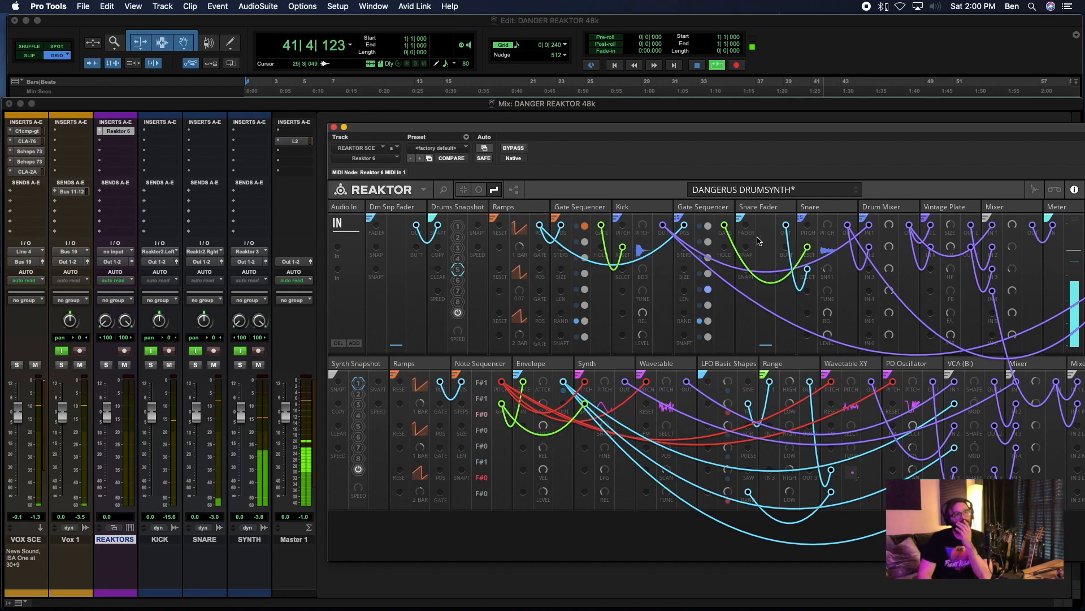
{"action": "left_click", "coordinate": [642, 207]}
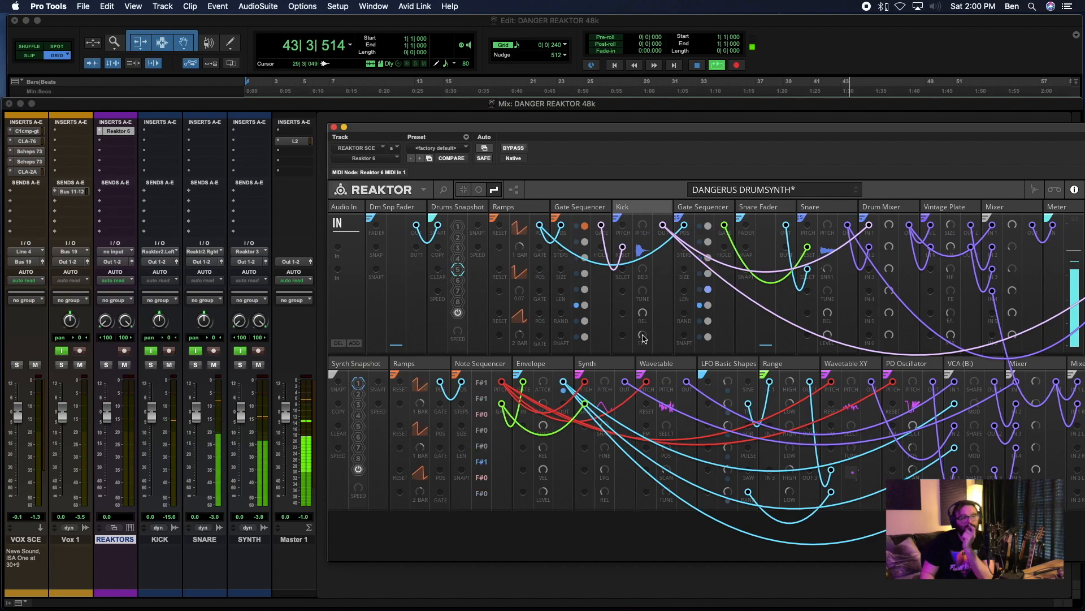
{"action": "left_click", "coordinate": [857, 348]}
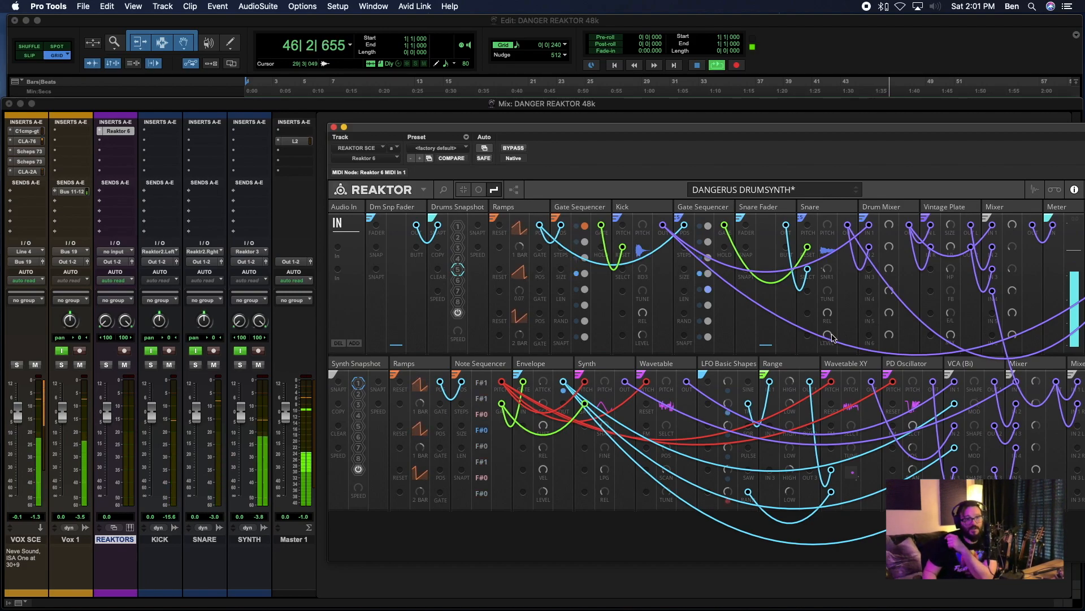
- Step through drum snapshots 6 to 8, raising the Snare block's level in snapshot 7 and the Kick block's level in snapshot 8
{"action": "left_click", "coordinate": [458, 281]}
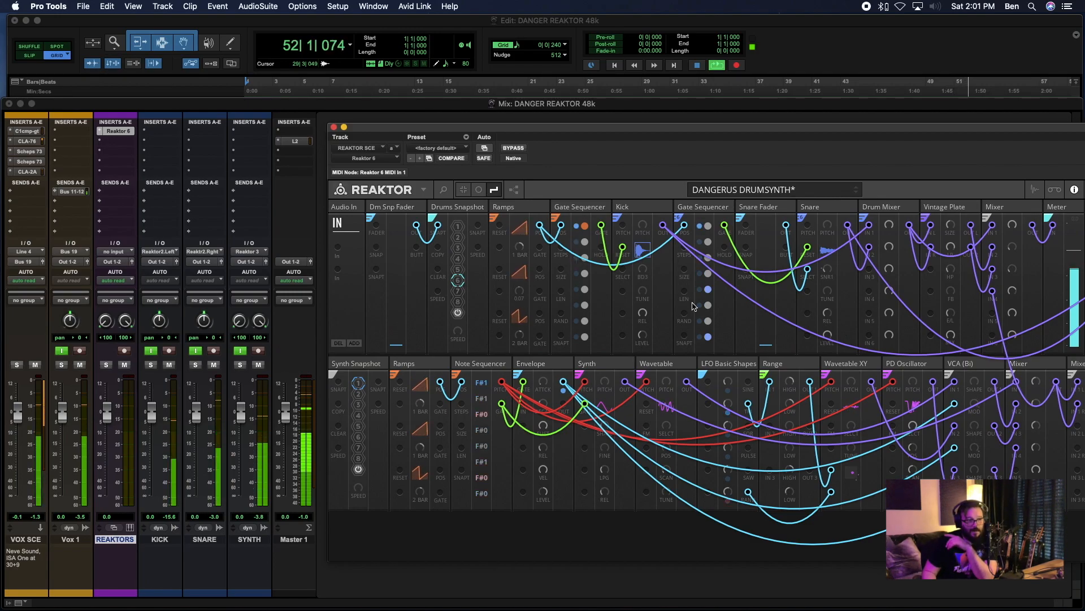
{"action": "left_click", "coordinate": [458, 291]}
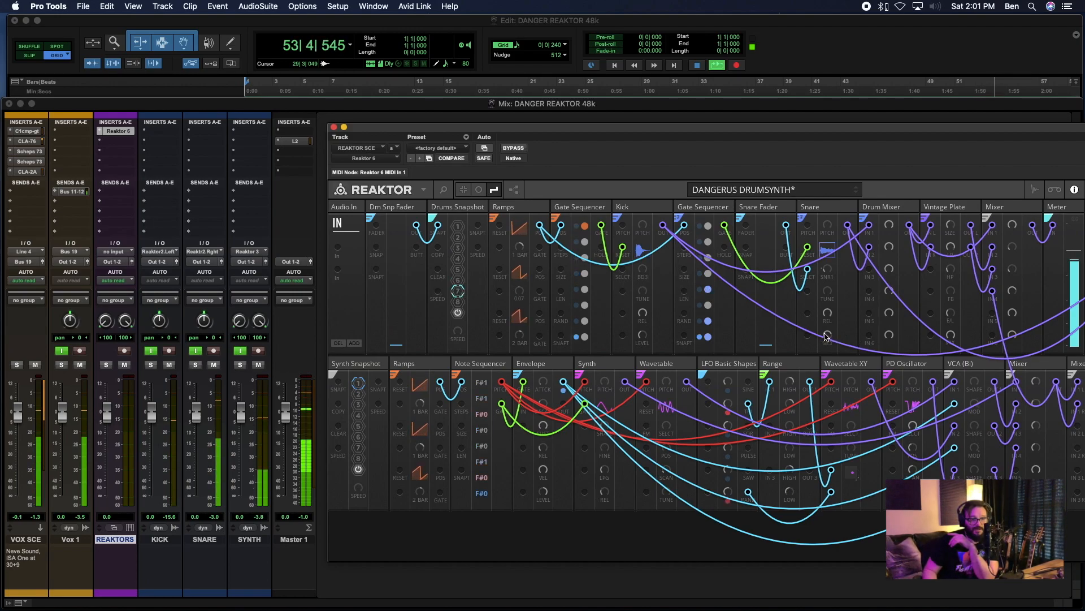
{"action": "left_click_drag", "start_coordinate": [827, 336], "coordinate": [826, 325]}
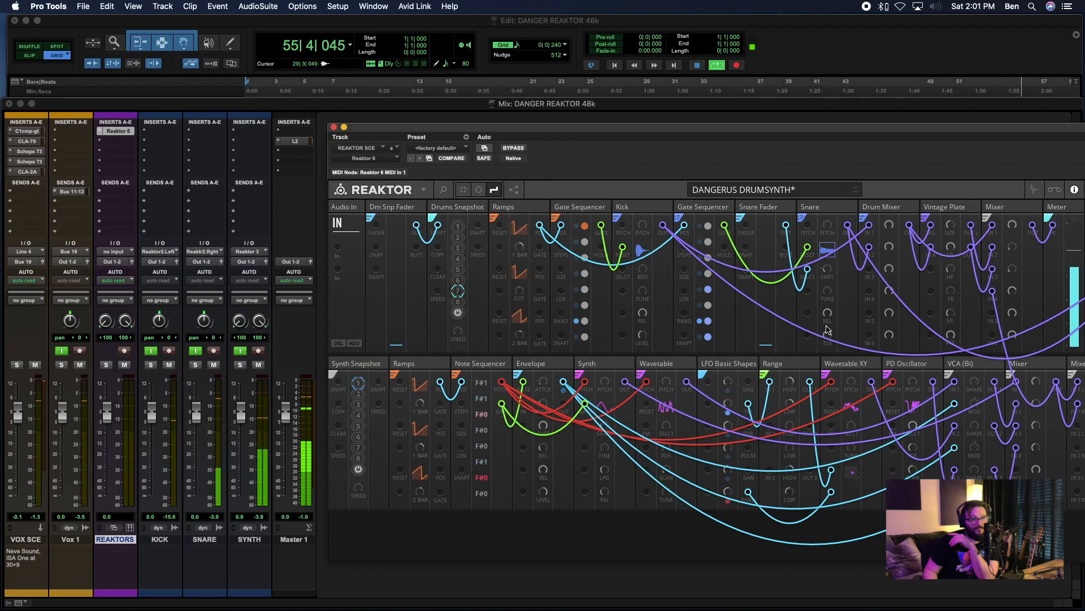
{"action": "left_click", "coordinate": [456, 302]}
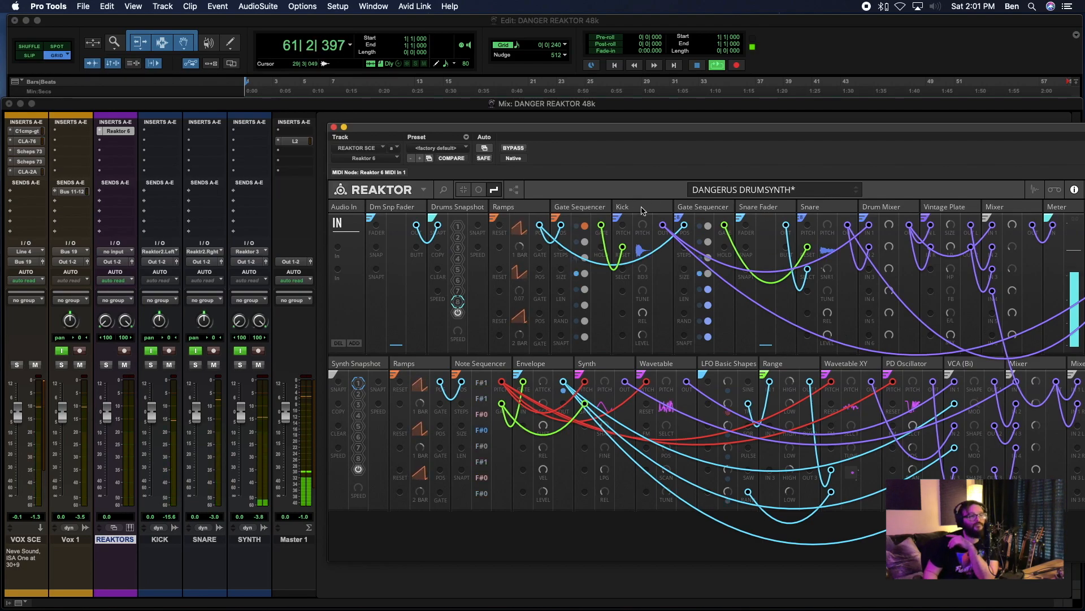
{"action": "left_click_drag", "start_coordinate": [645, 337], "coordinate": [645, 332]}
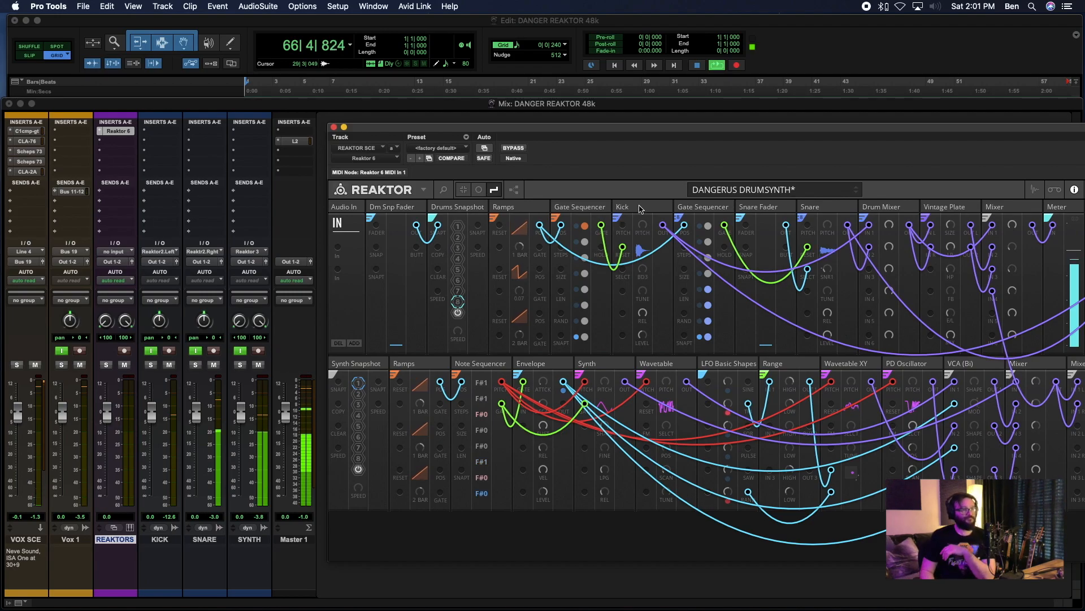
- Step back through the drum snapshots to snapshot 1, clear the Reaktor window from the channel strips and stop playback
{"action": "left_click", "coordinate": [457, 291]}
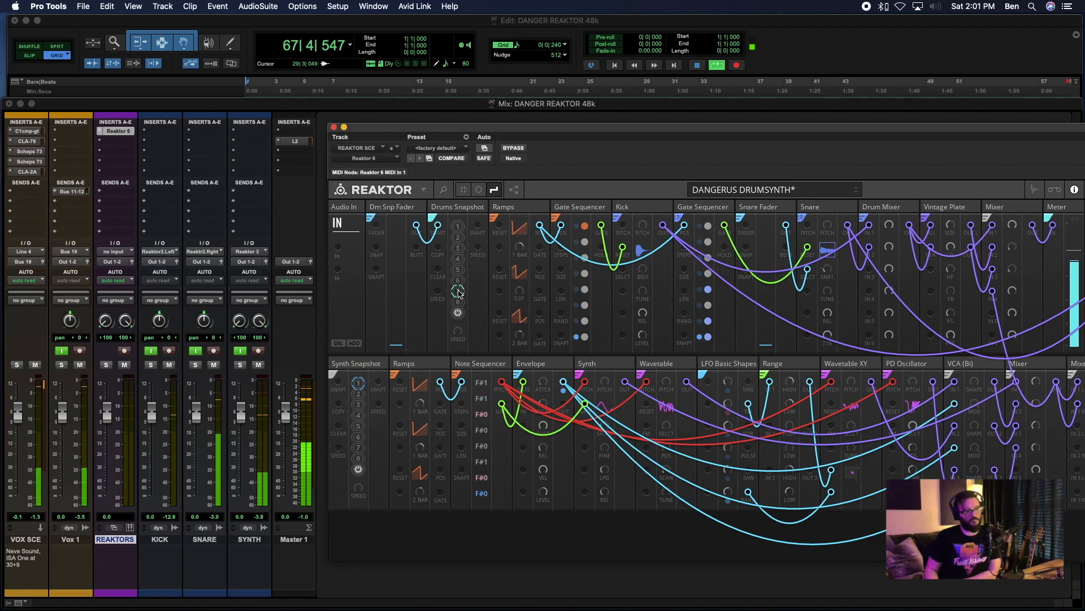
{"action": "left_click", "coordinate": [458, 259]}
{"action": "left_click", "coordinate": [458, 227]}
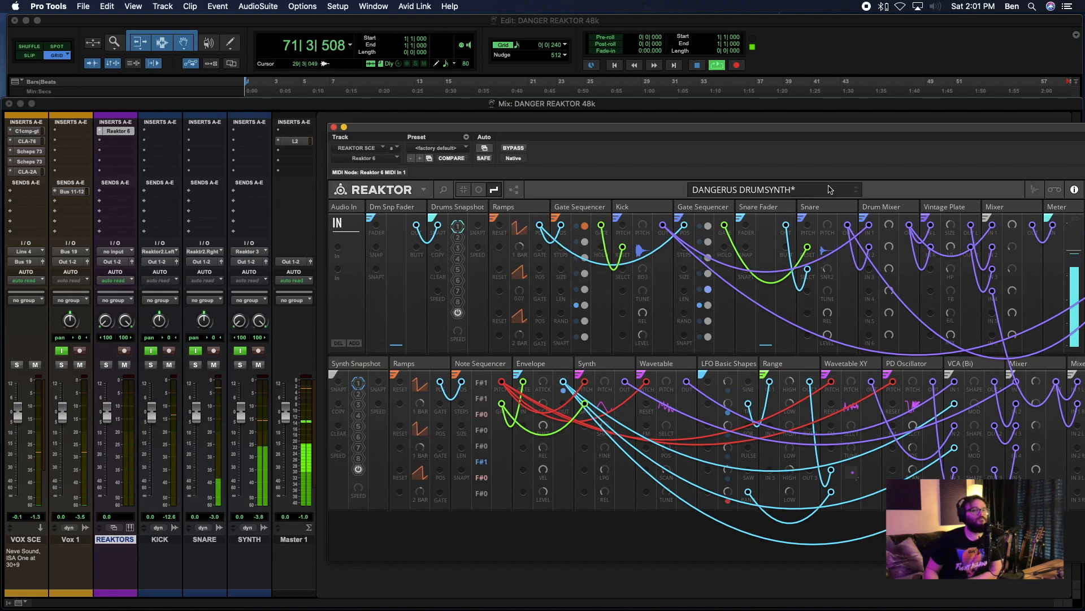
{"action": "left_click_drag", "start_coordinate": [705, 129], "coordinate": [727, 125]}
{"action": "key", "text": "space"}
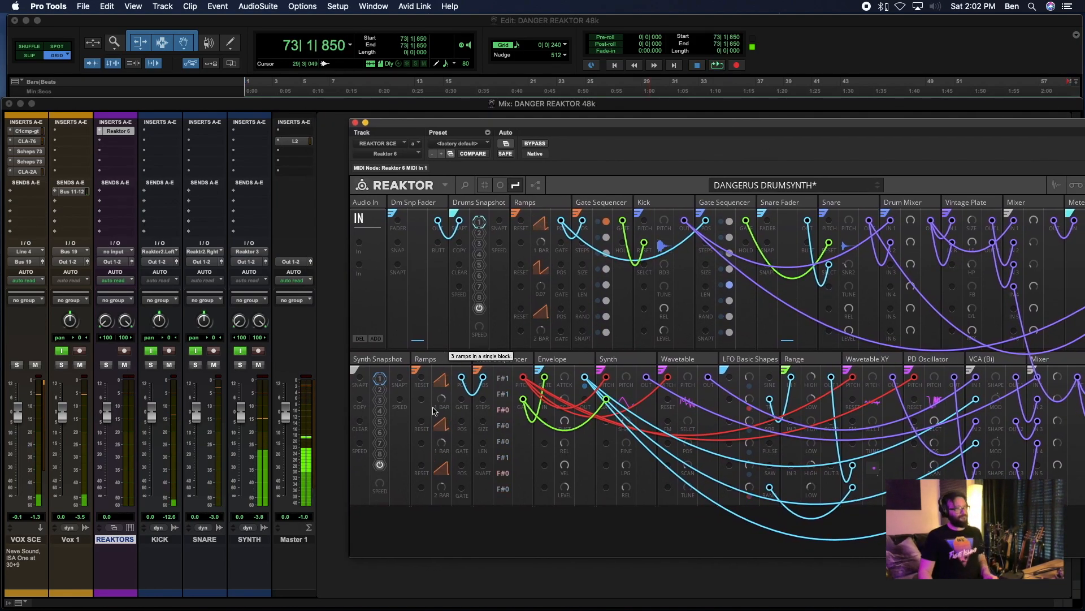
- Colour the SYNTH track purple to match the REAKTOR SCE track
{"action": "double_click", "coordinate": [247, 594]}
{"action": "left_click", "coordinate": [199, 380]}
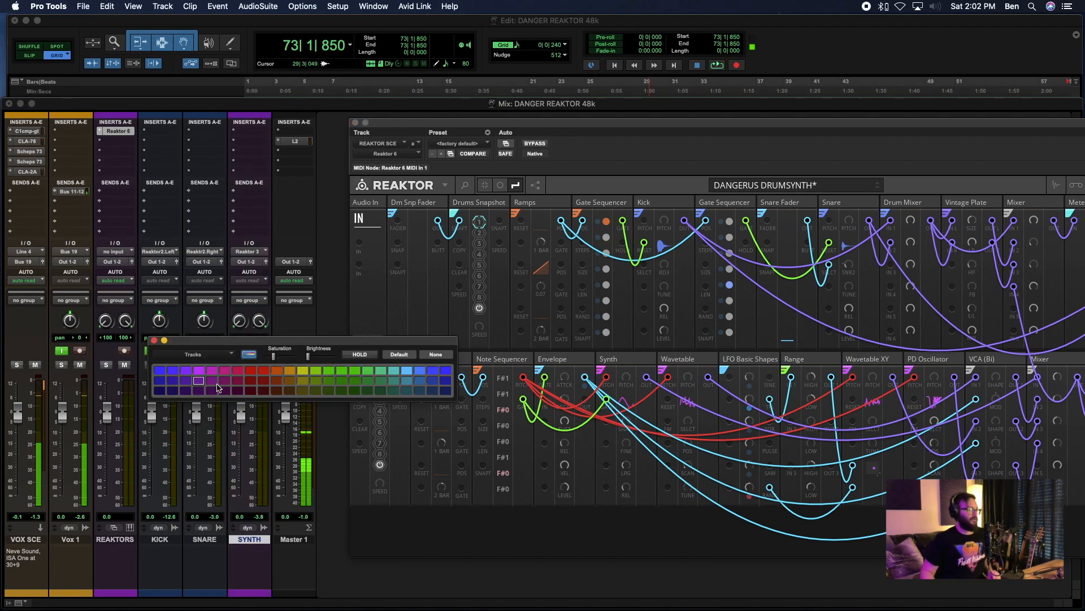
{"action": "left_click", "coordinate": [155, 341]}
- During playback, raise the Kick block's level in Reaktor, lower the SNARE track's fader to -2.2 dB, and stop the transport
{"action": "key", "text": "space"}
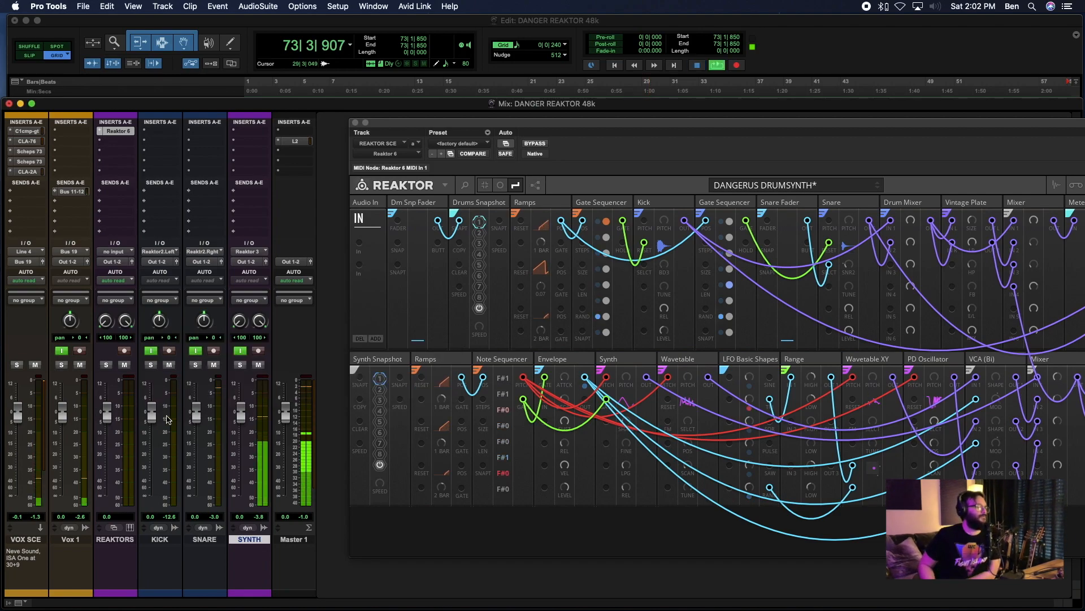
{"action": "mouse_move", "coordinate": [152, 410]}
{"action": "left_mouse_down"}
{"action": "mouse_move", "coordinate": [155, 398]}
{"action": "mouse_move", "coordinate": [156, 421]}
{"action": "left_mouse_up"}
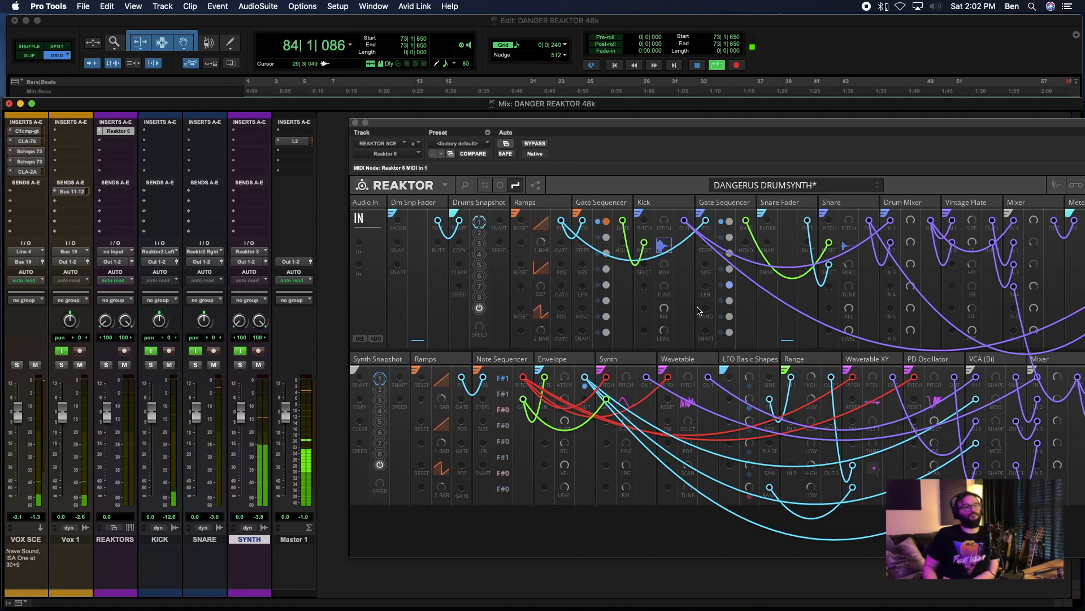
{"action": "left_click", "coordinate": [665, 332]}
{"action": "left_click_drag", "start_coordinate": [665, 333], "coordinate": [665, 327]}
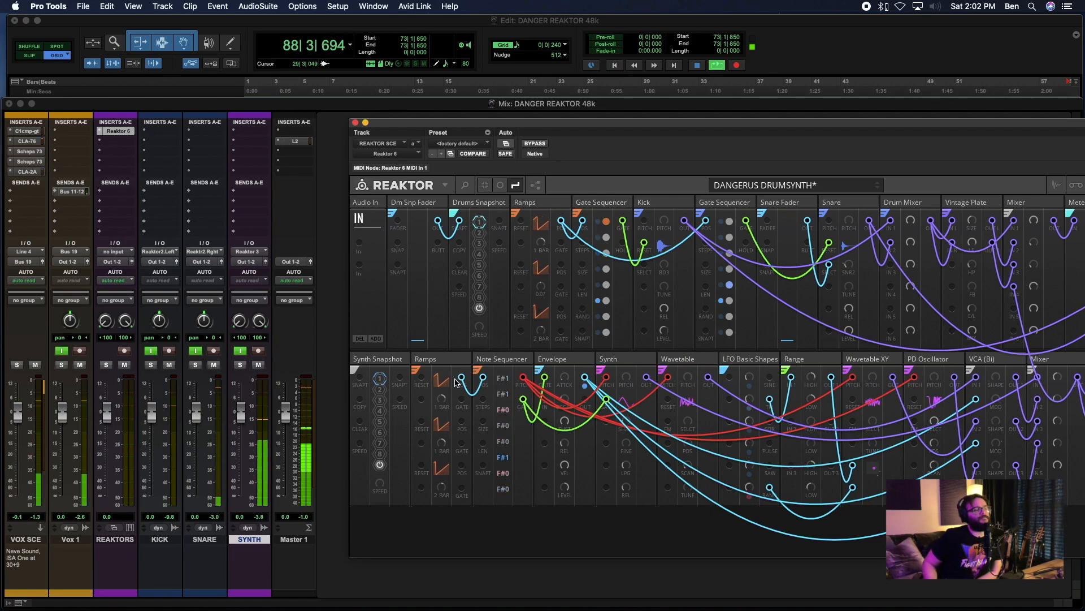
{"action": "left_click_drag", "start_coordinate": [196, 417], "coordinate": [196, 422]}
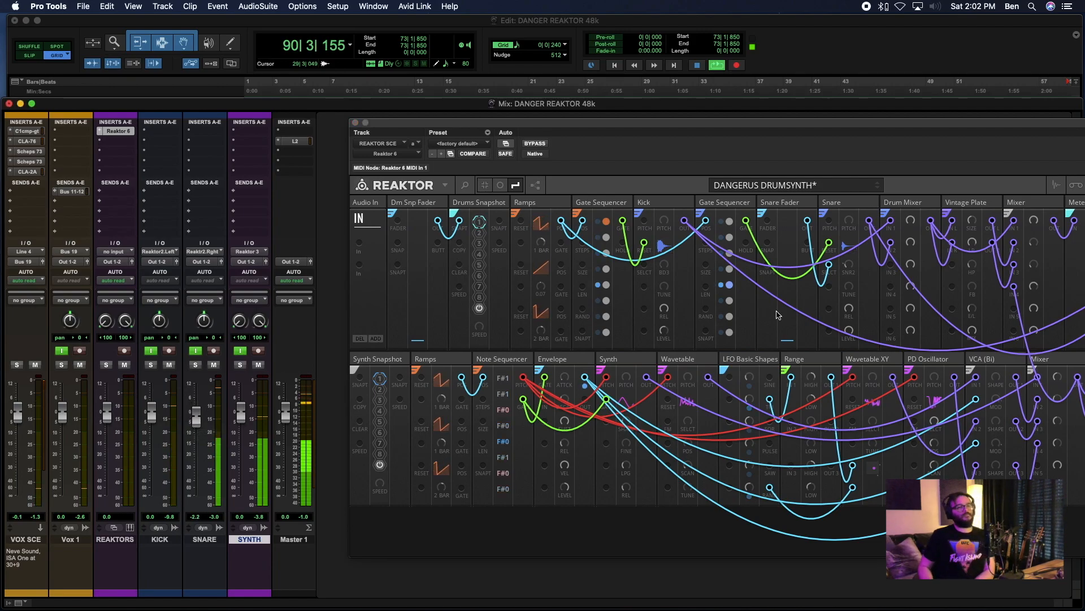
{"action": "key", "text": "space"}
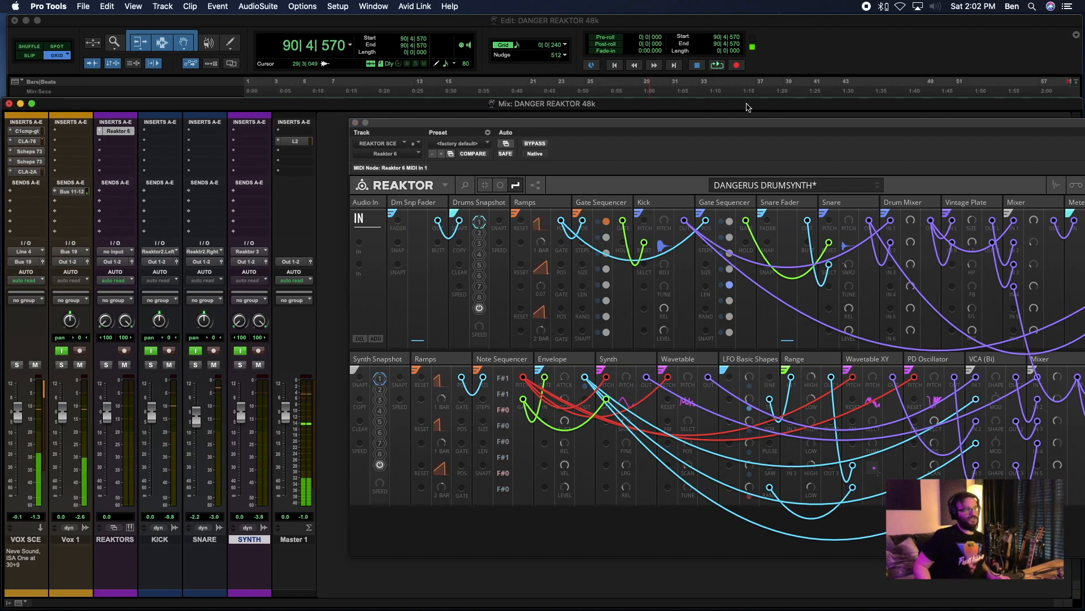
- Bring the whole Reaktor rack into view and examine the Vintage Plate block's connections to the drum row's Mixer
{"action": "left_click_drag", "start_coordinate": [613, 129], "coordinate": [372, 113]}
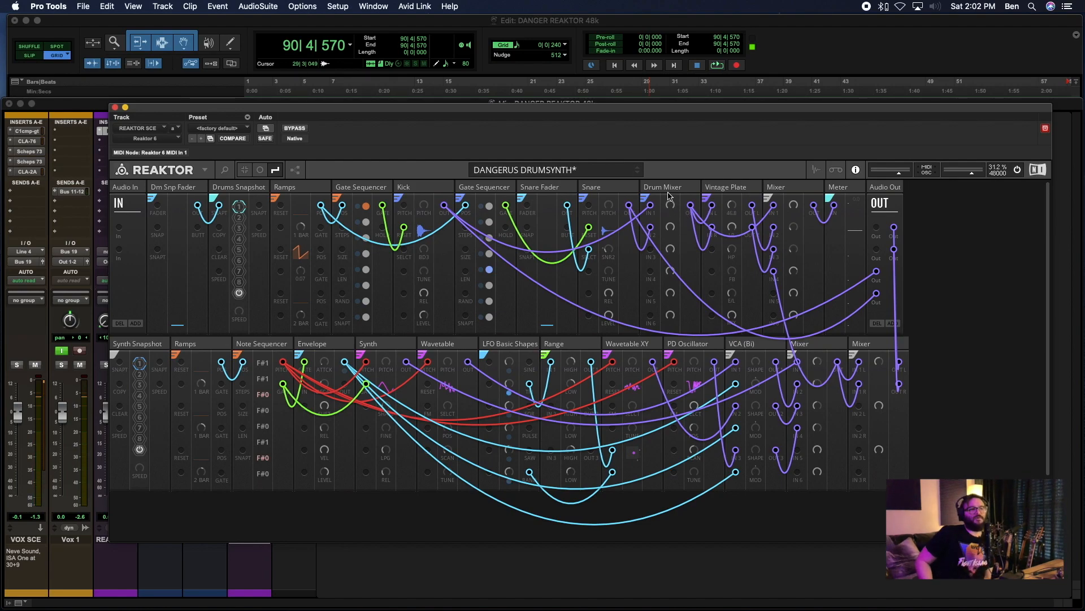
{"action": "left_click", "coordinate": [735, 186]}
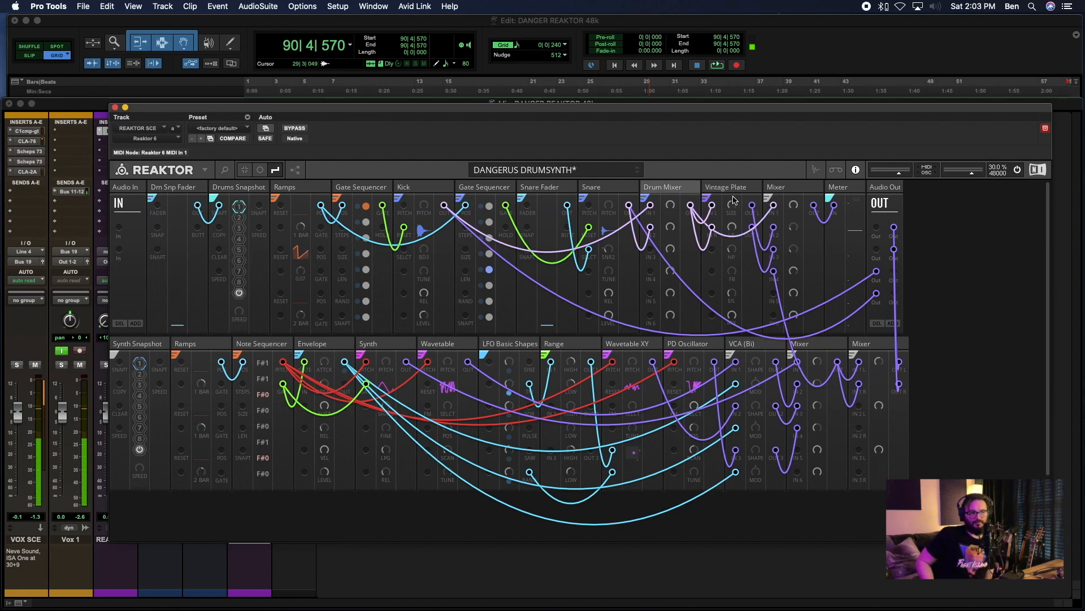
{"action": "right_click", "coordinate": [772, 204]}
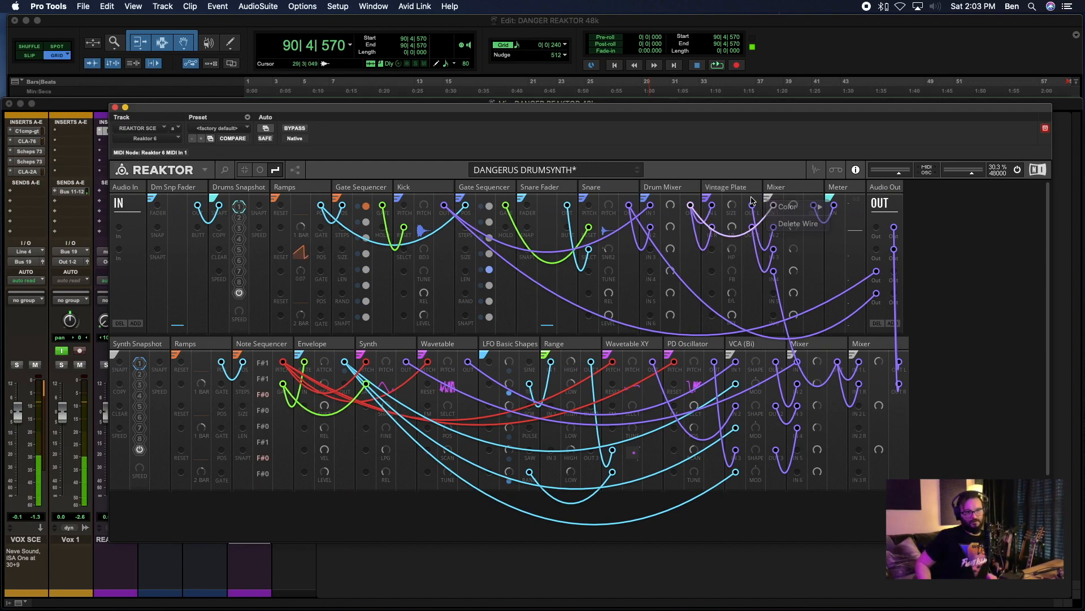
{"action": "right_click", "coordinate": [789, 188]}
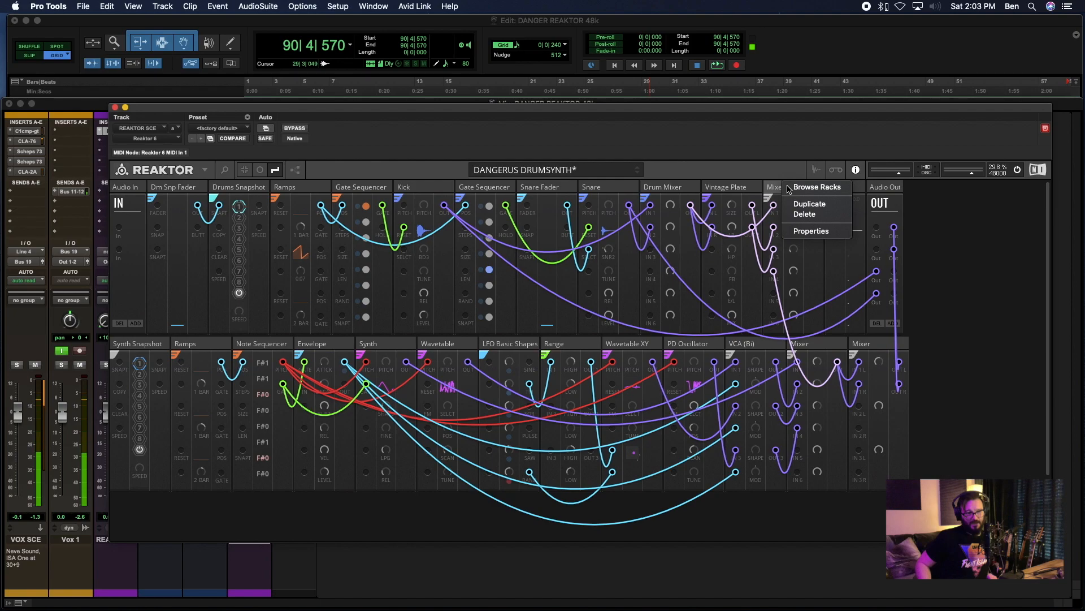
{"action": "left_click", "coordinate": [956, 252]}
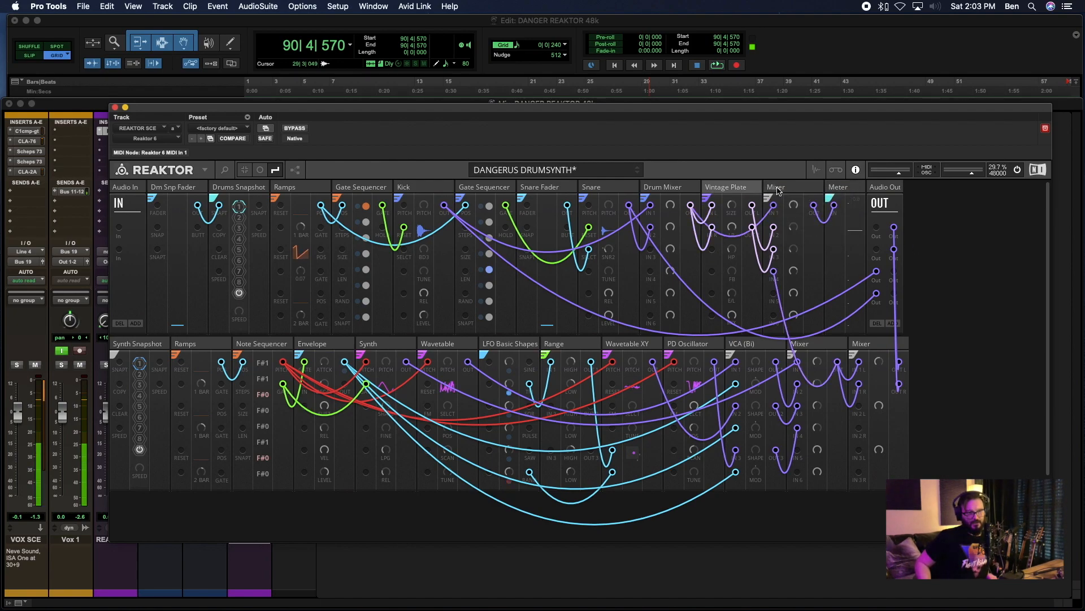
- Start saving the Reaktor rack as a new file and name it DANGERUS DRUMSYNTH MULTI-OUT
{"action": "left_click", "coordinate": [204, 169]}
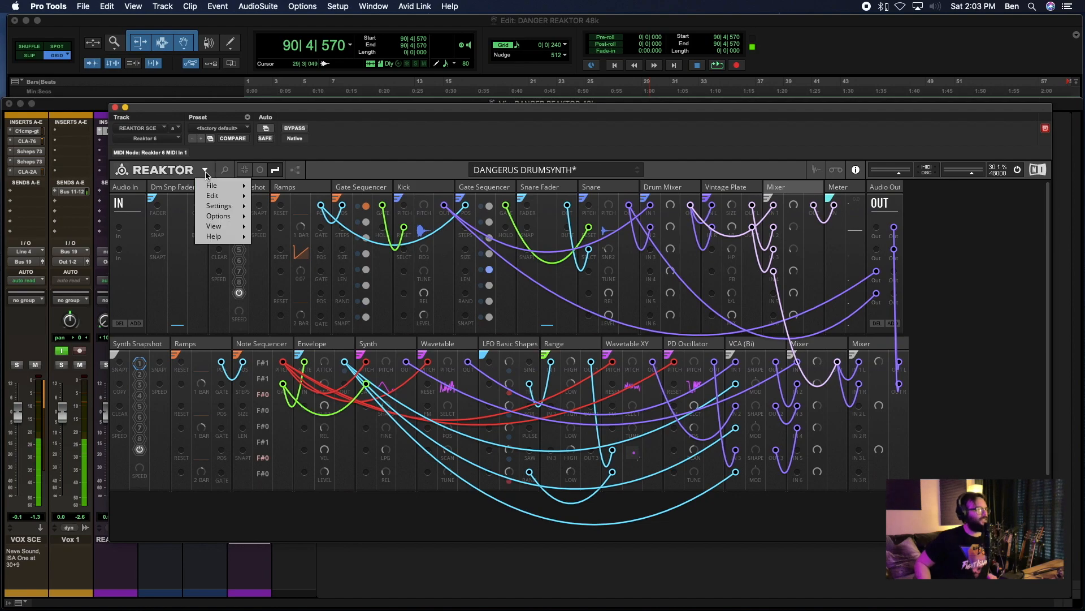
{"action": "mouse_move", "coordinate": [221, 186]}
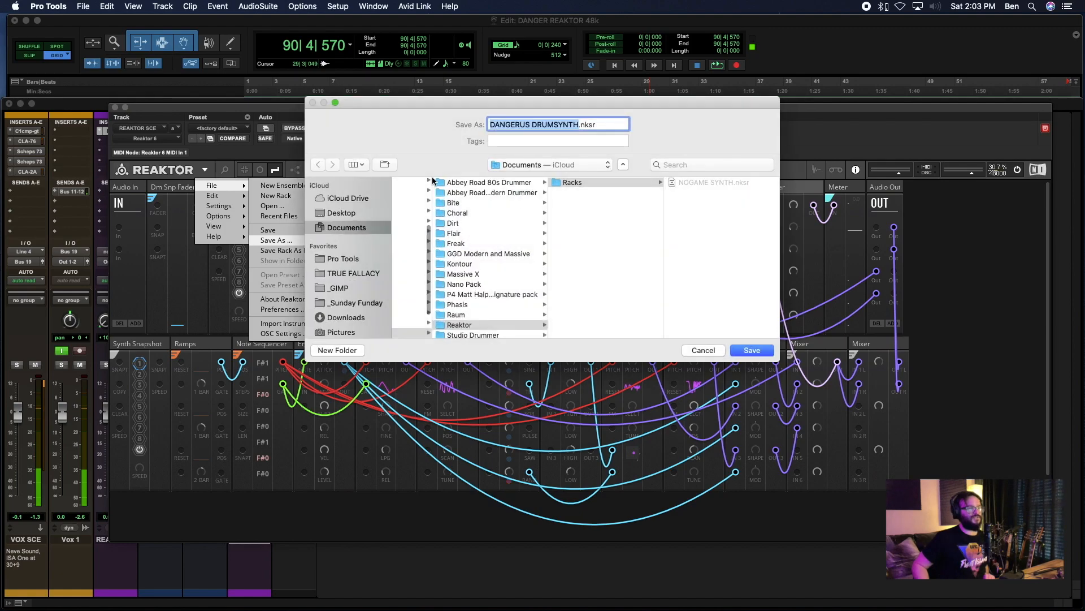
{"action": "left_click", "coordinate": [580, 123]}
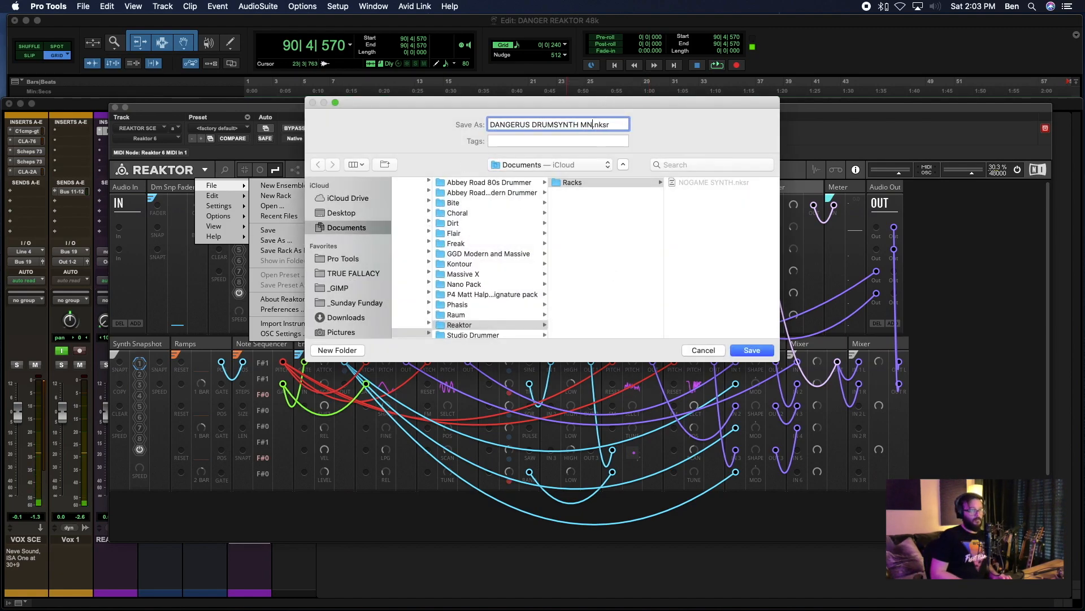
{"action": "type", "text": "MULTI-OUT"}
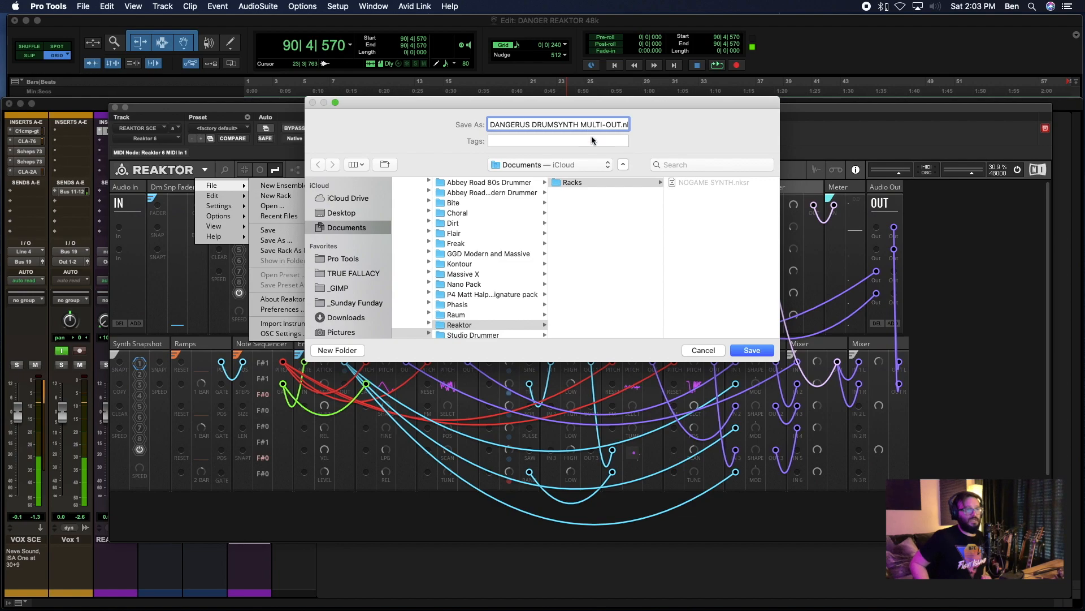
- Browse the save location to the Reaktor 6 folder inside Documents > Native Instruments
{"action": "scroll", "coordinate": [469, 297], "scroll_direction": "down", "scroll_amount": 1}
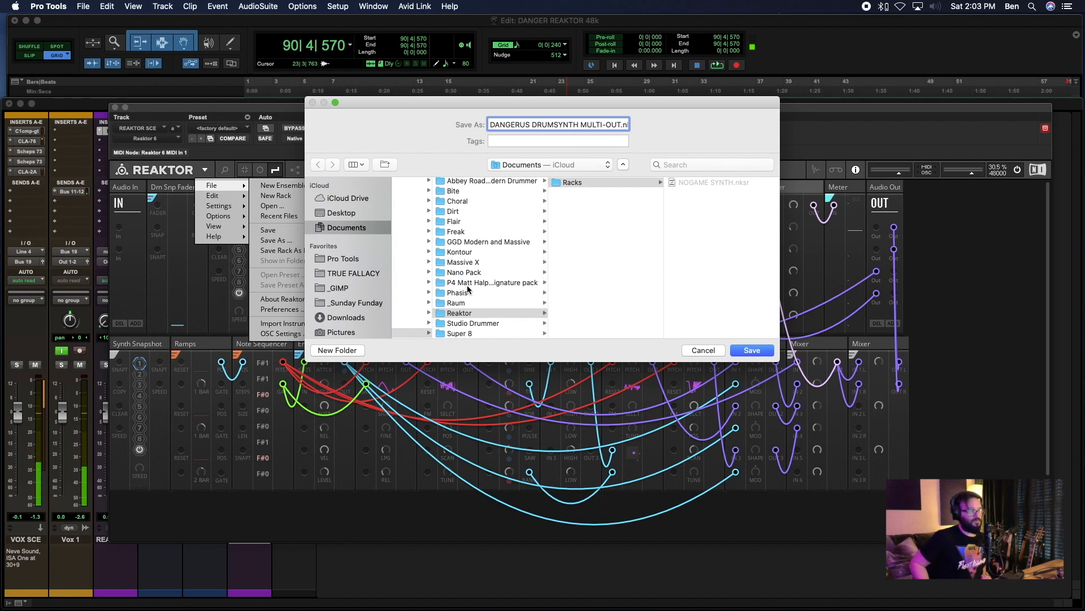
{"action": "scroll", "coordinate": [472, 266], "scroll_direction": "up", "scroll_amount": 1}
{"action": "scroll", "coordinate": [464, 277], "scroll_direction": "left", "scroll_amount": 5}
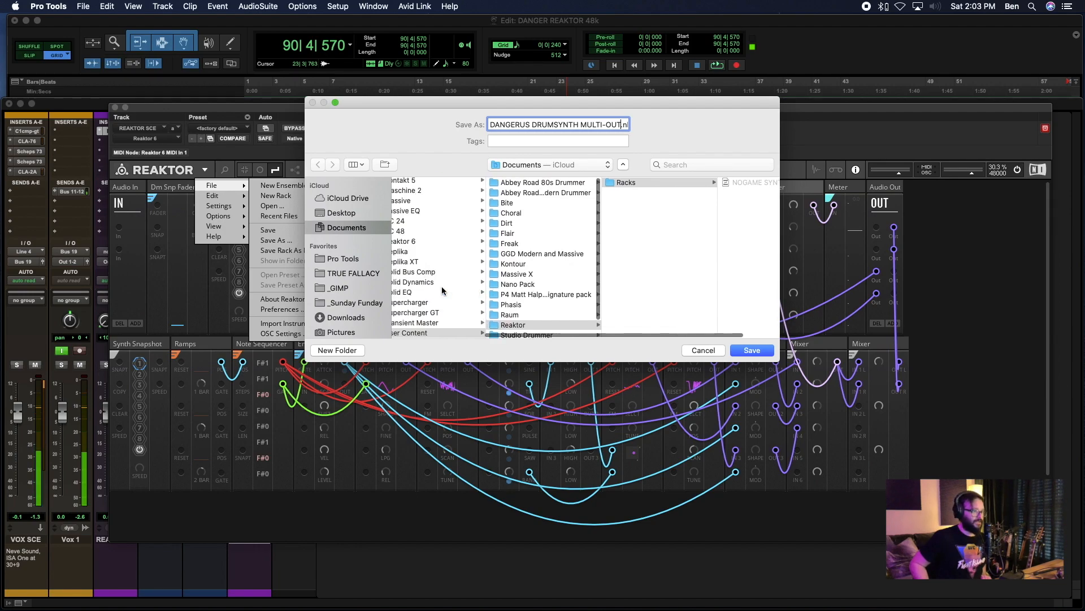
{"action": "scroll", "coordinate": [581, 257], "scroll_direction": "right", "scroll_amount": 1}
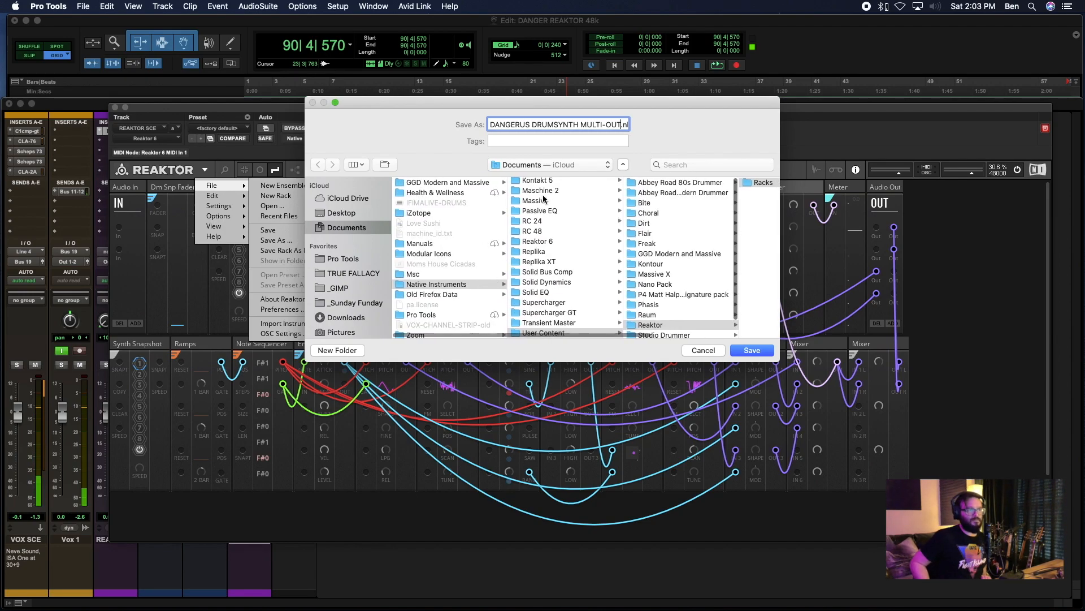
{"action": "scroll", "coordinate": [547, 246], "scroll_direction": "up", "scroll_amount": 2}
{"action": "left_click", "coordinate": [543, 258]}
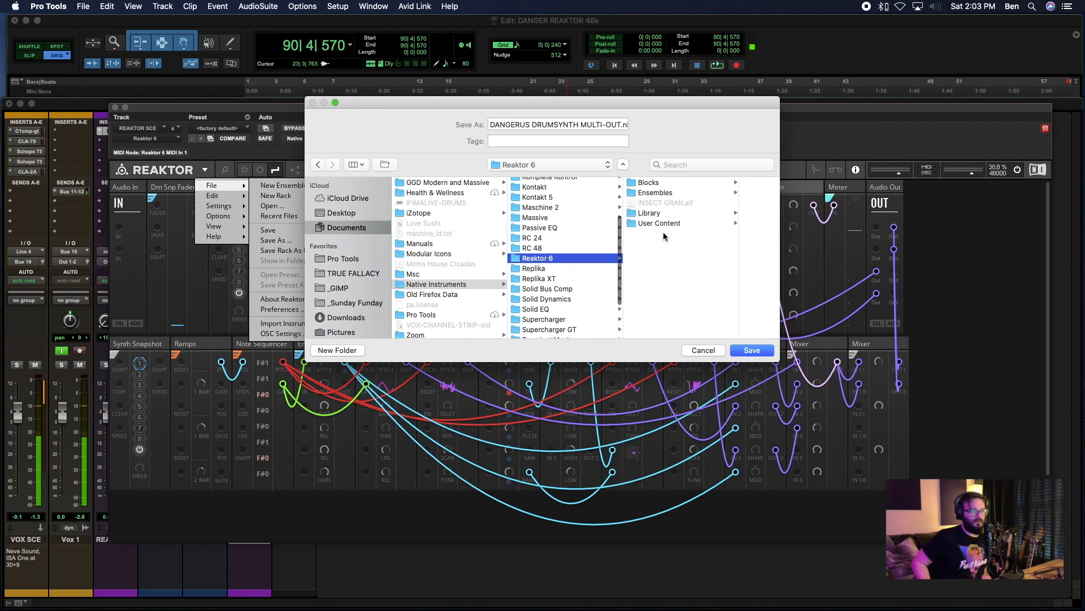
{"action": "left_click", "coordinate": [656, 192]}
{"action": "left_click", "coordinate": [686, 184]}
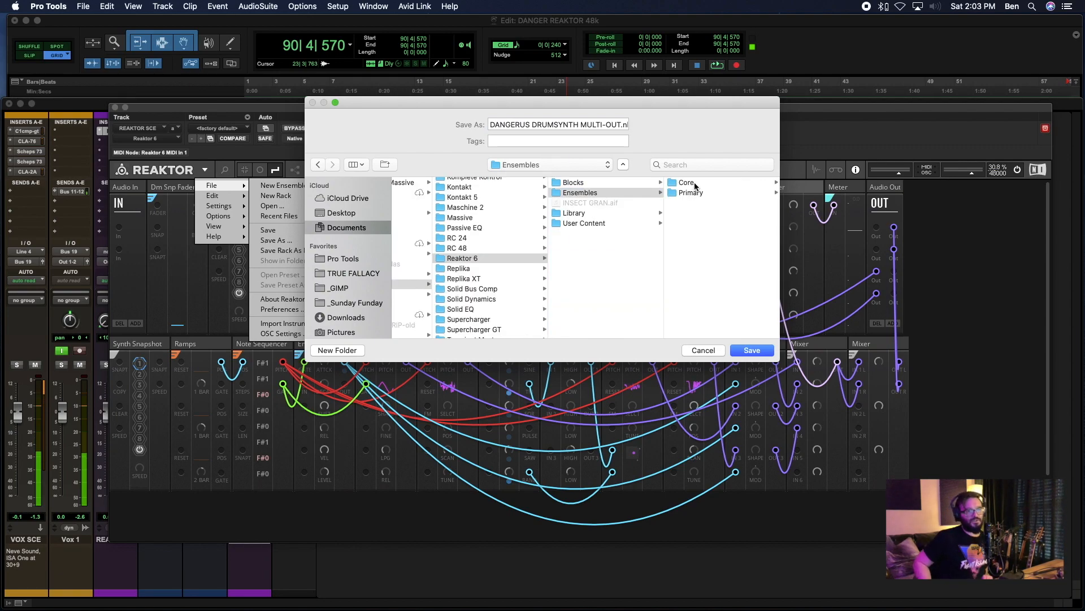
{"action": "left_click", "coordinate": [583, 197]}
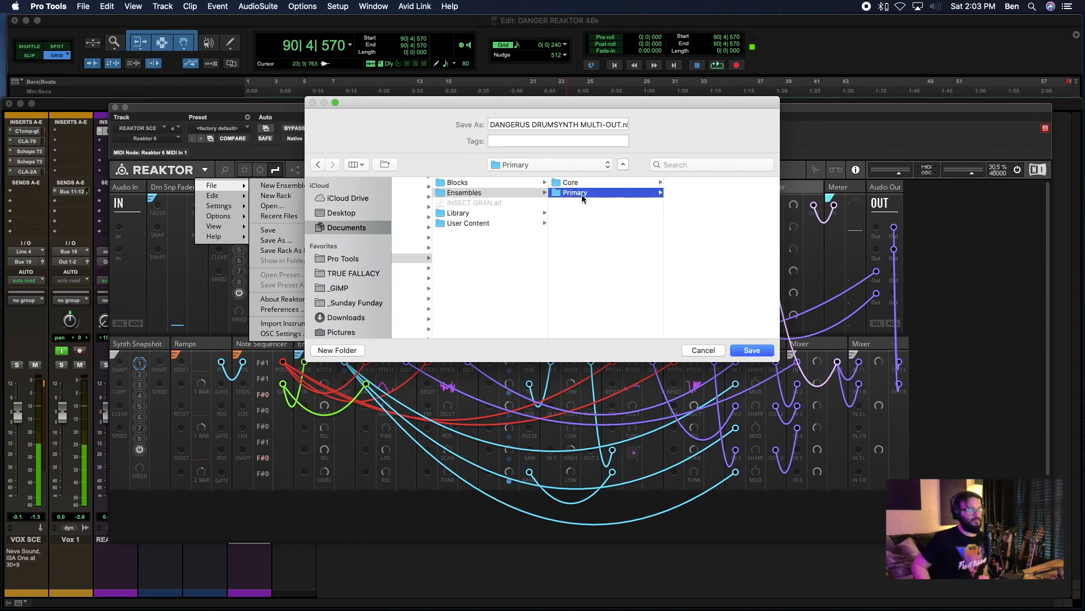
{"action": "left_click", "coordinate": [471, 195]}
{"action": "left_click", "coordinate": [572, 183]}
{"action": "left_click", "coordinate": [472, 222]}
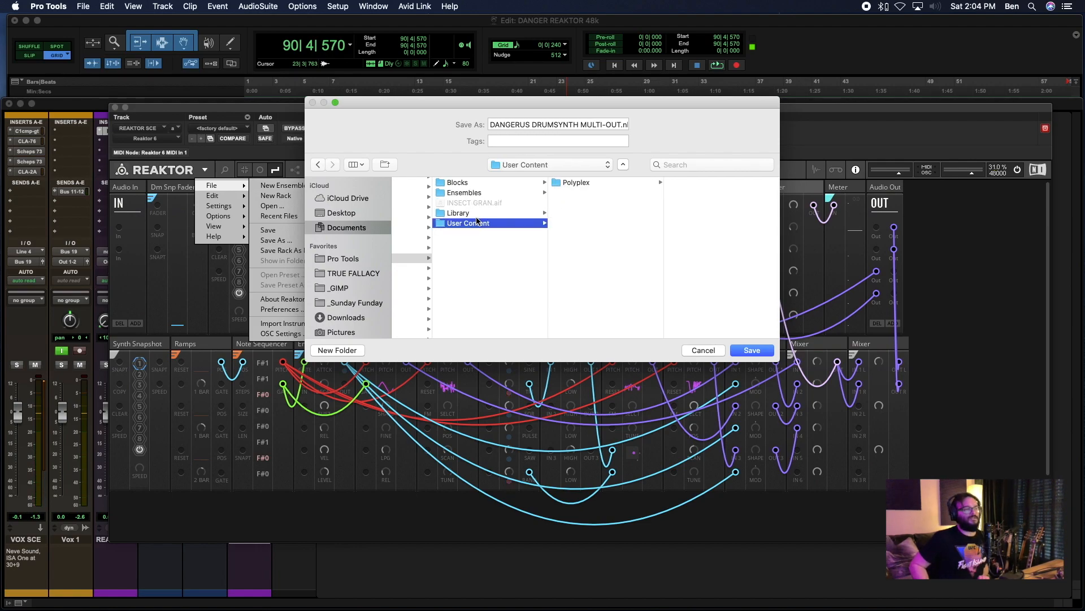
- Save the rack in the My Racks folder under Library > Reaktor Blocks
{"action": "left_click", "coordinate": [466, 216]}
{"action": "left_click", "coordinate": [582, 255]}
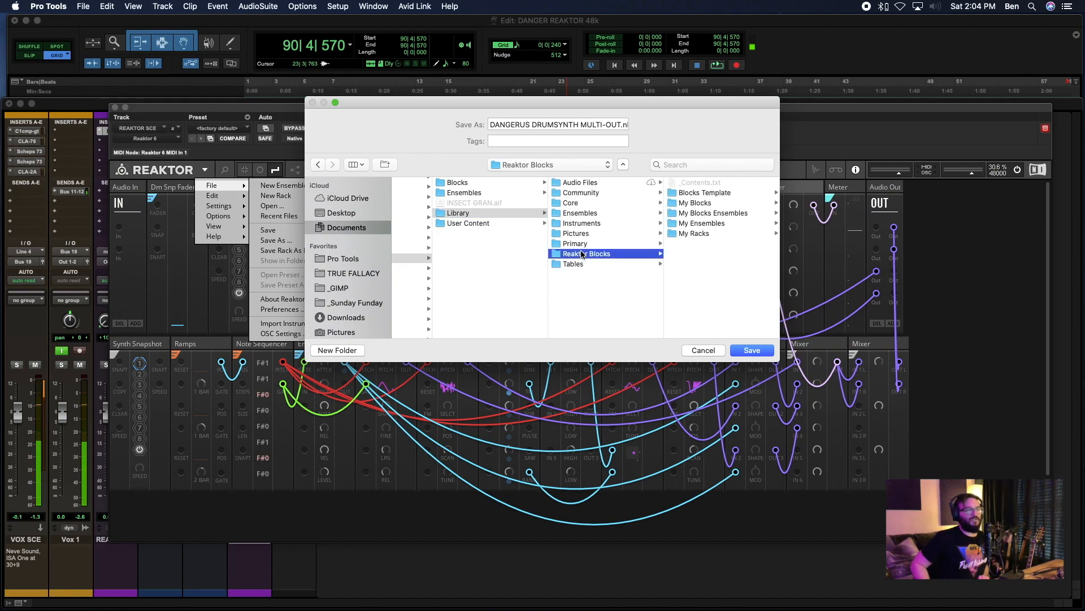
{"action": "left_click", "coordinate": [706, 222]}
{"action": "left_click", "coordinate": [596, 241]}
{"action": "left_click", "coordinate": [589, 235]}
{"action": "left_click", "coordinate": [588, 234]}
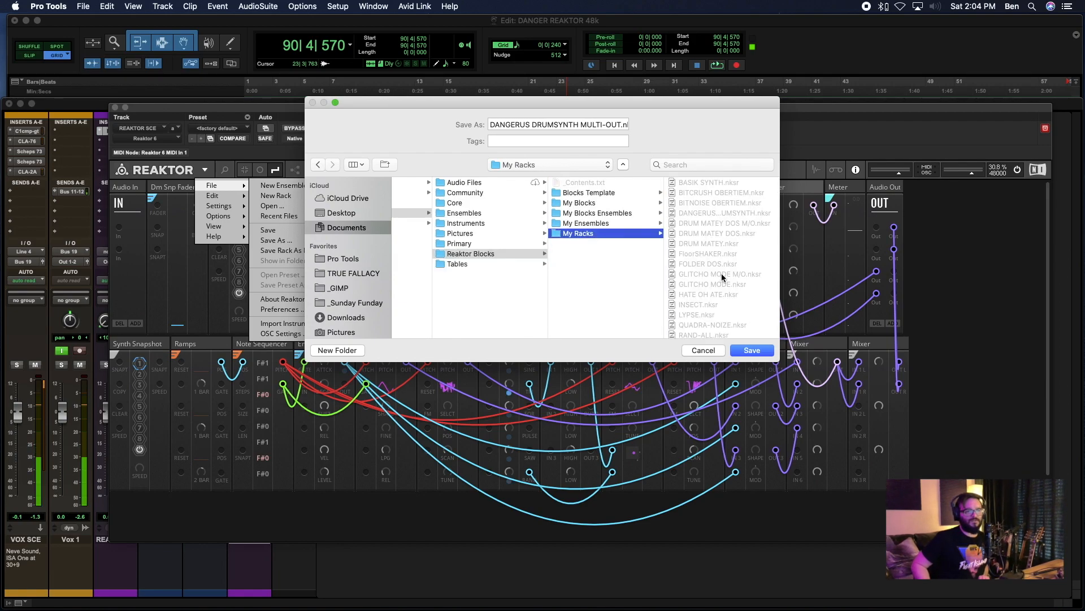
{"action": "left_click", "coordinate": [752, 350]}
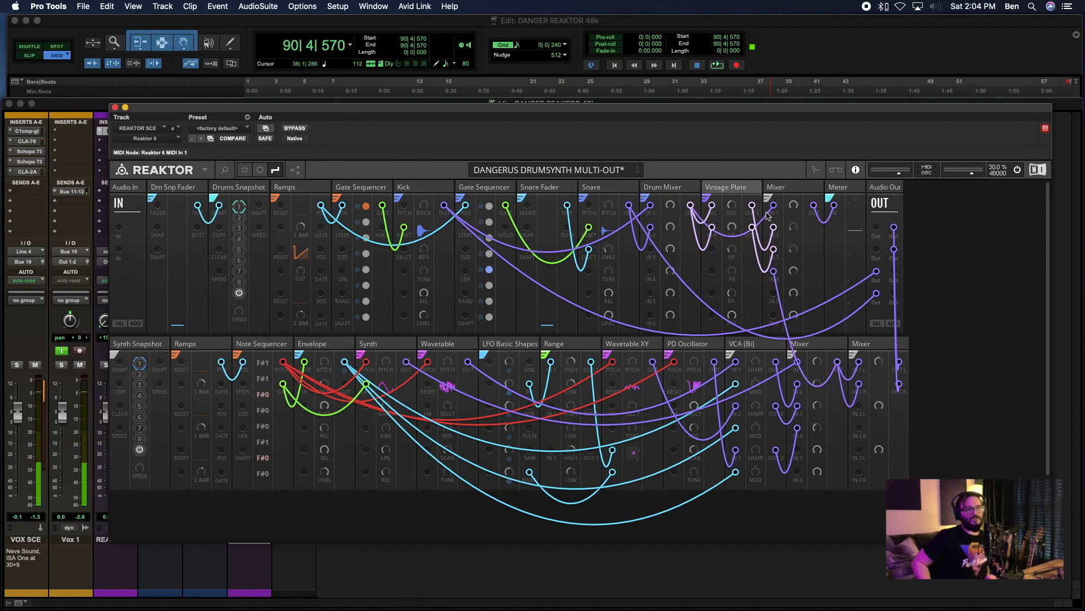
- Patch the Vintage Plate's two outputs to the two free Audio Out sockets below the synth's pair and check the cables
{"action": "left_click_drag", "start_coordinate": [774, 205], "coordinate": [893, 272]}
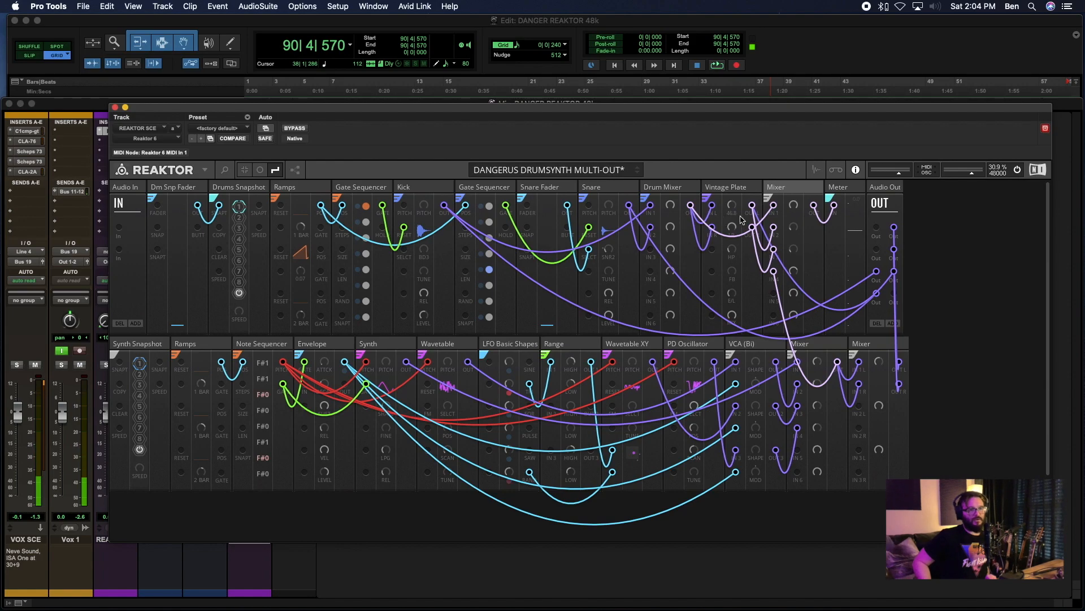
{"action": "left_click_drag", "start_coordinate": [752, 227], "coordinate": [894, 293]}
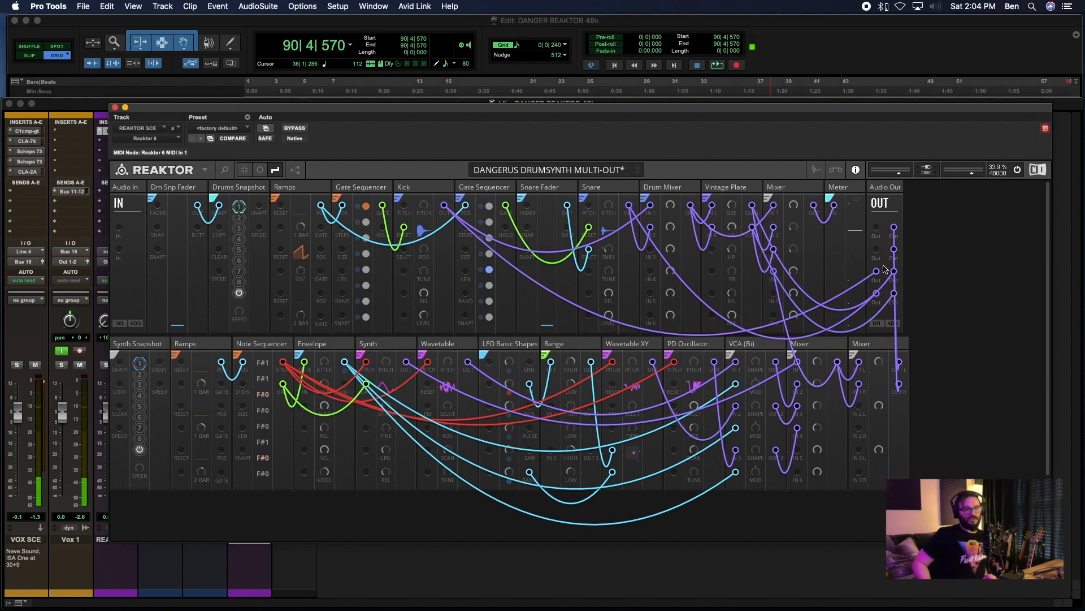
{"action": "left_click", "coordinate": [877, 187]}
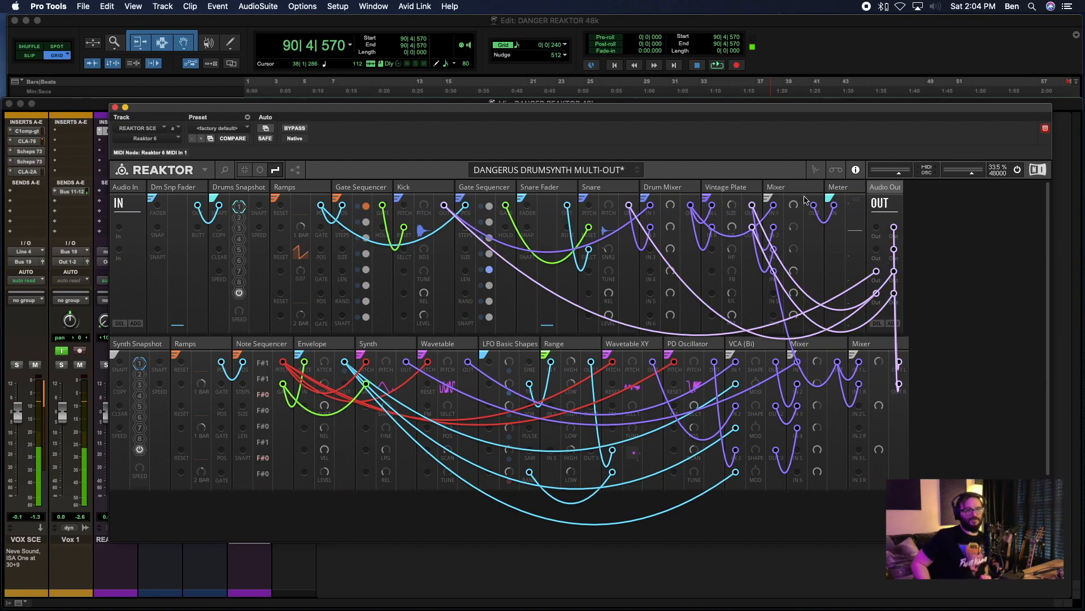
{"action": "left_click", "coordinate": [733, 189]}
- Uncover the mixer strips, select the SYNTH track and set up one new stereo audio track
{"action": "left_click_drag", "start_coordinate": [123, 107], "coordinate": [365, 72]}
{"action": "left_click", "coordinate": [214, 541]}
{"action": "left_click", "coordinate": [259, 541]}
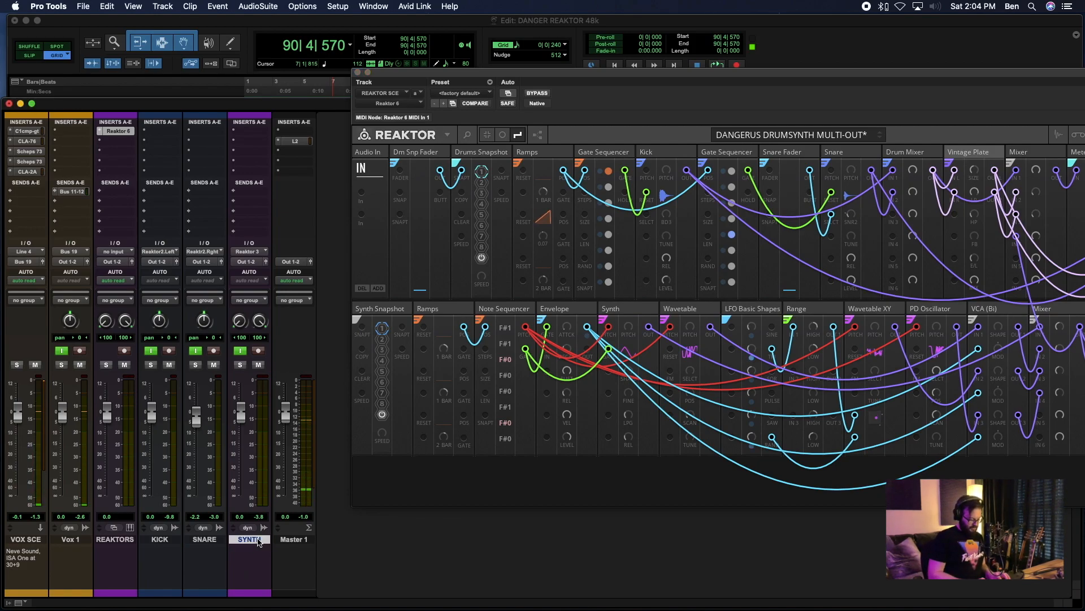
{"action": "key", "text": "super+shift+n"}
{"action": "left_click", "coordinate": [421, 220]}
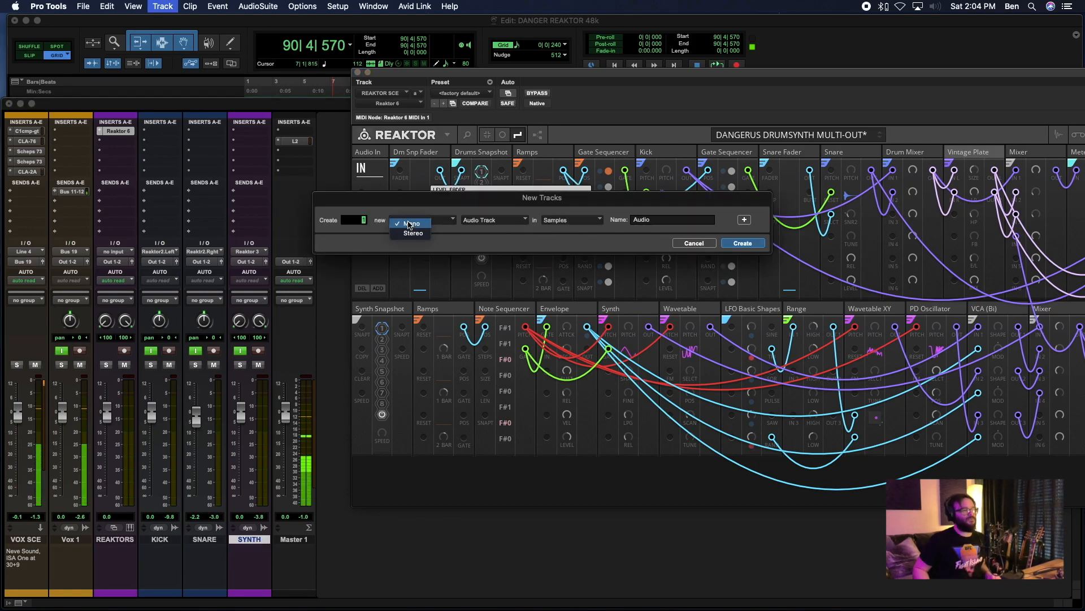
{"action": "left_click", "coordinate": [410, 229]}
- Name the new track VINTAGE PLATE and create it
{"action": "left_click", "coordinate": [658, 223]}
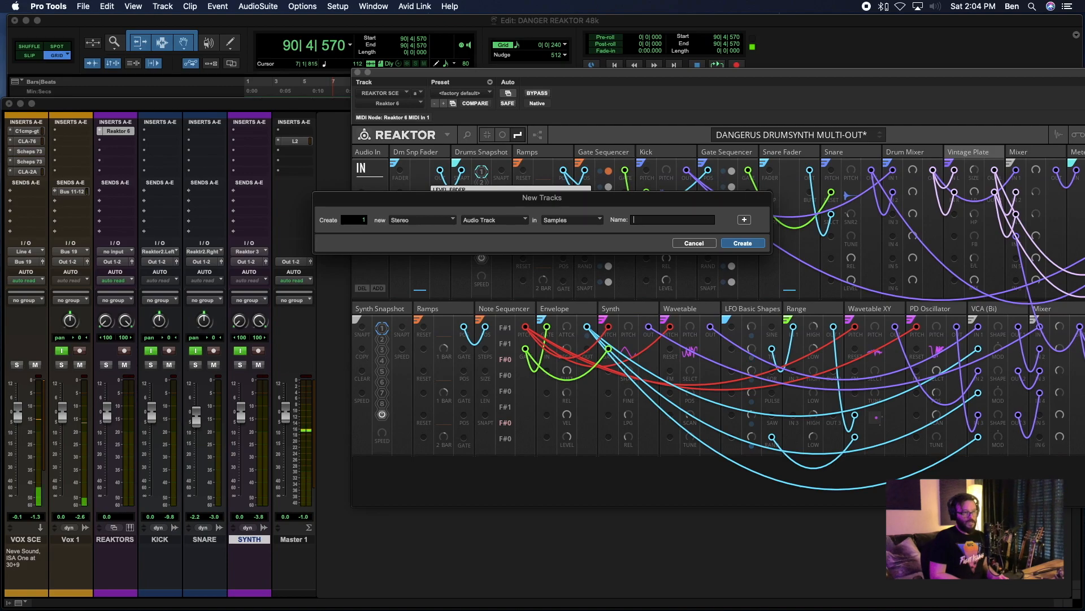
{"action": "type", "text": "PLATE"}
{"action": "key", "text": "BackSpace"}
{"action": "key", "text": "BackSpace"}
{"action": "key", "text": "BackSpace"}
{"action": "key", "text": "BackSpace"}
{"action": "key", "text": "BackSpace"}
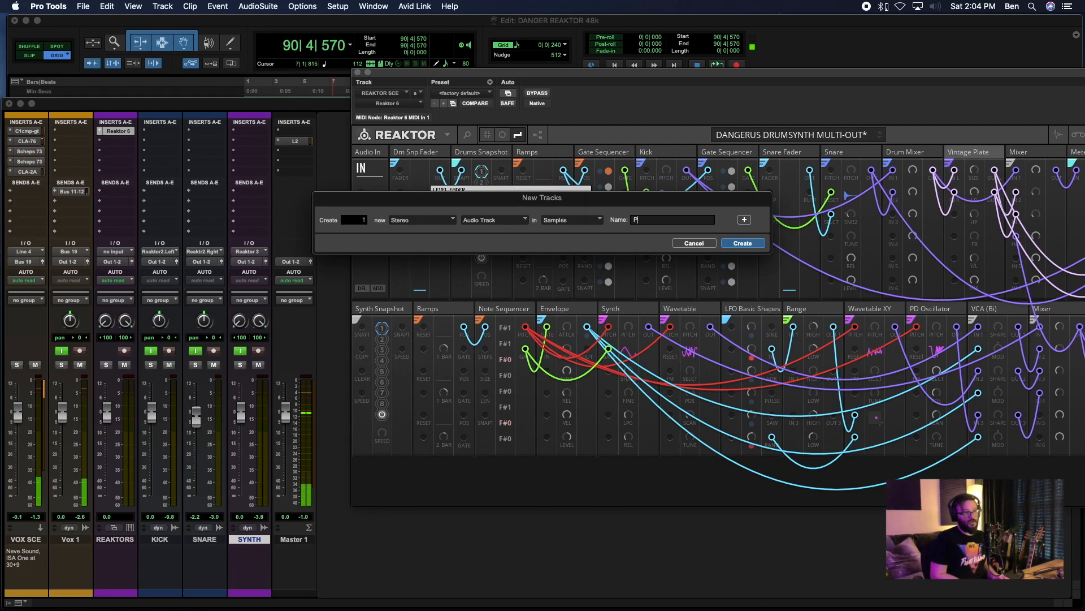
{"action": "type", "text": "REAKTOR"}
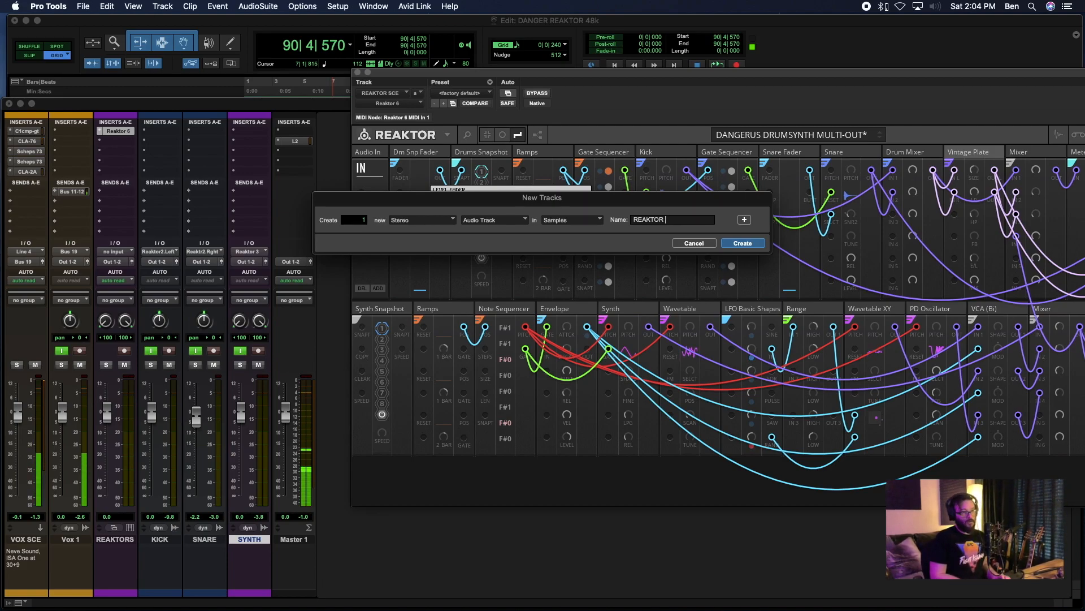
{"action": "type", "text": " VINTAGE PLATE"}
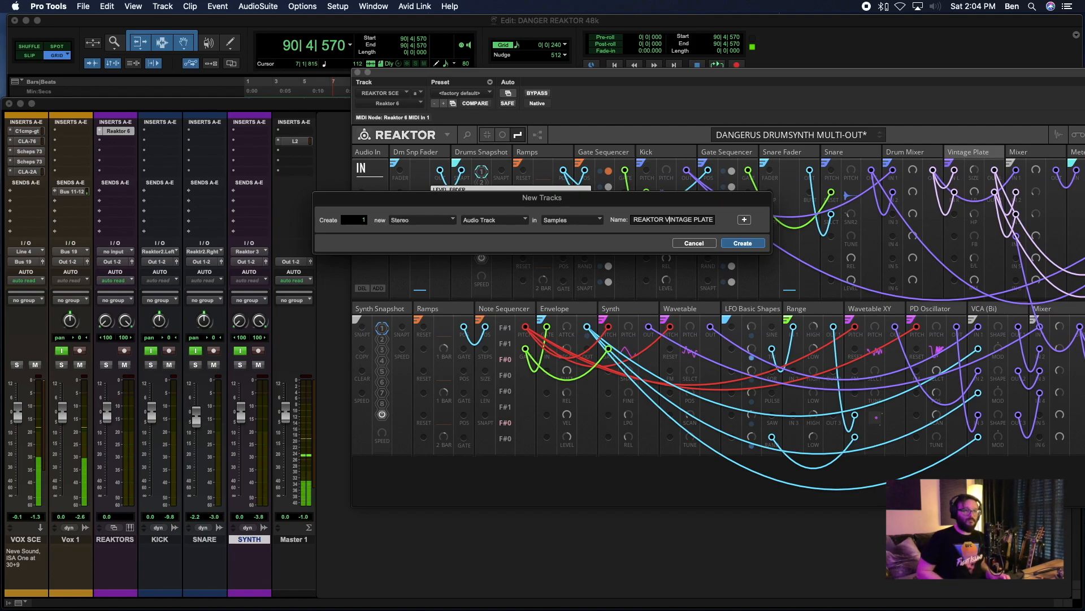
{"action": "left_click_drag", "start_coordinate": [648, 219], "coordinate": [633, 220]}
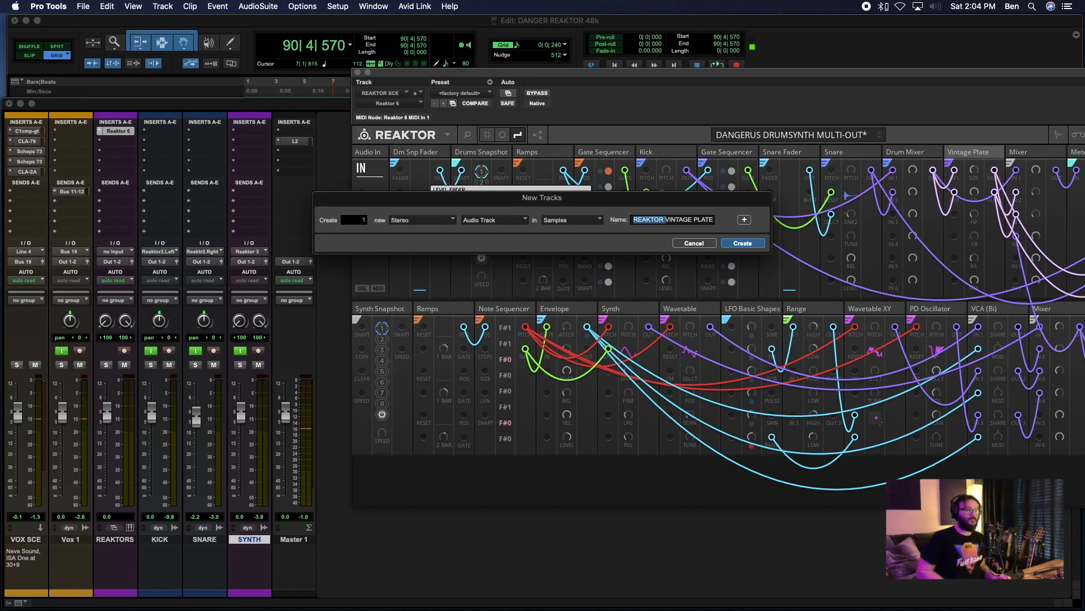
{"action": "key", "text": "BackSpace"}
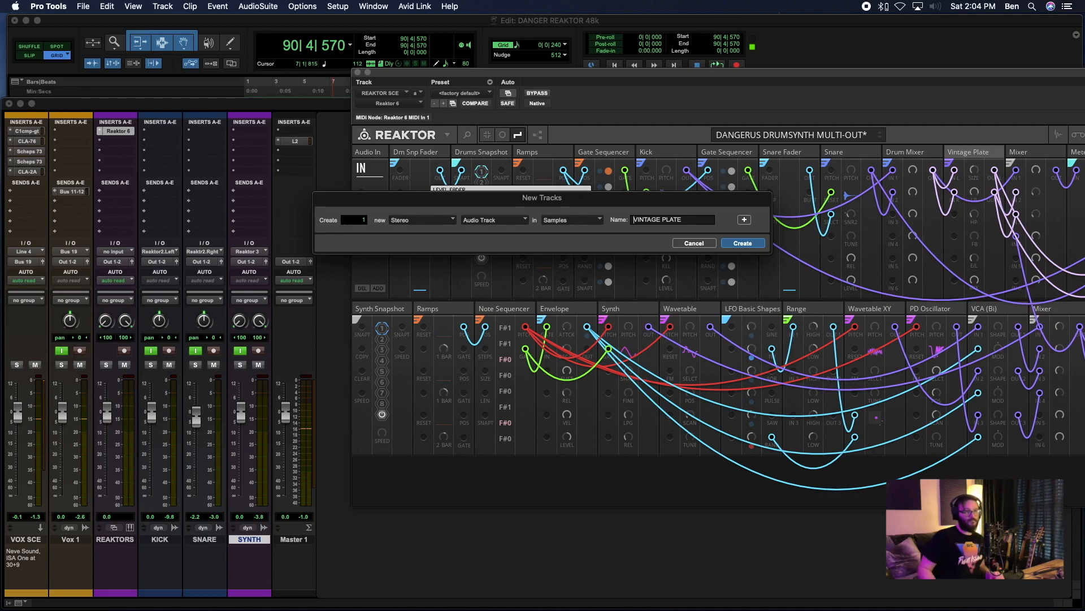
{"action": "left_click", "coordinate": [742, 243]}
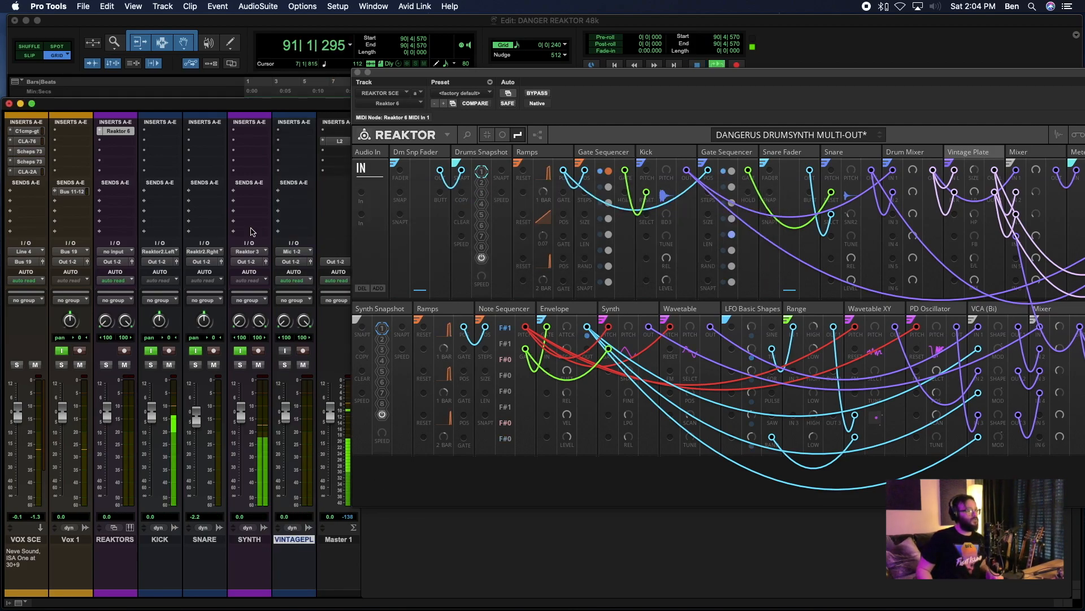
- Set the VINTAGE PLATE track's input to the Reaktor 6 plug-in output Reaktor 4 and enable its input monitoring
{"action": "left_click", "coordinate": [296, 251]}
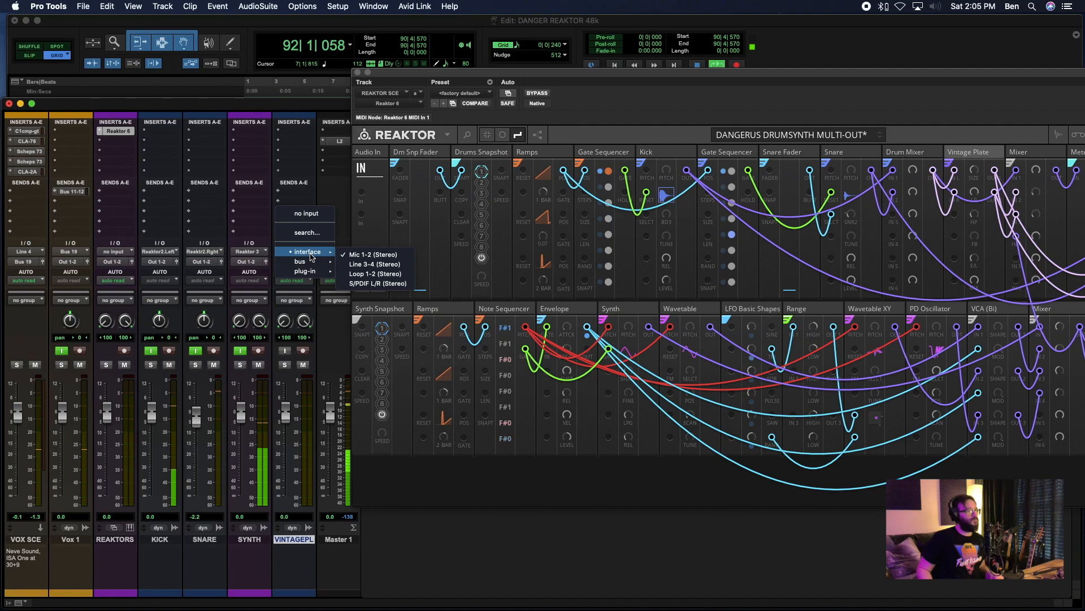
{"action": "mouse_move", "coordinate": [305, 271]}
{"action": "mouse_move", "coordinate": [453, 273]}
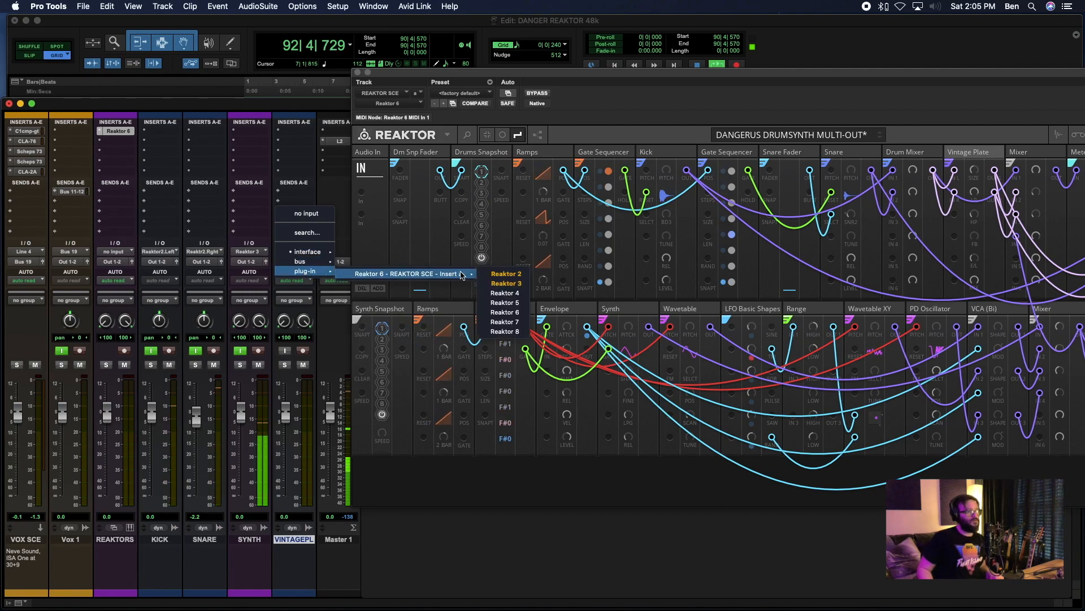
{"action": "left_click", "coordinate": [500, 305]}
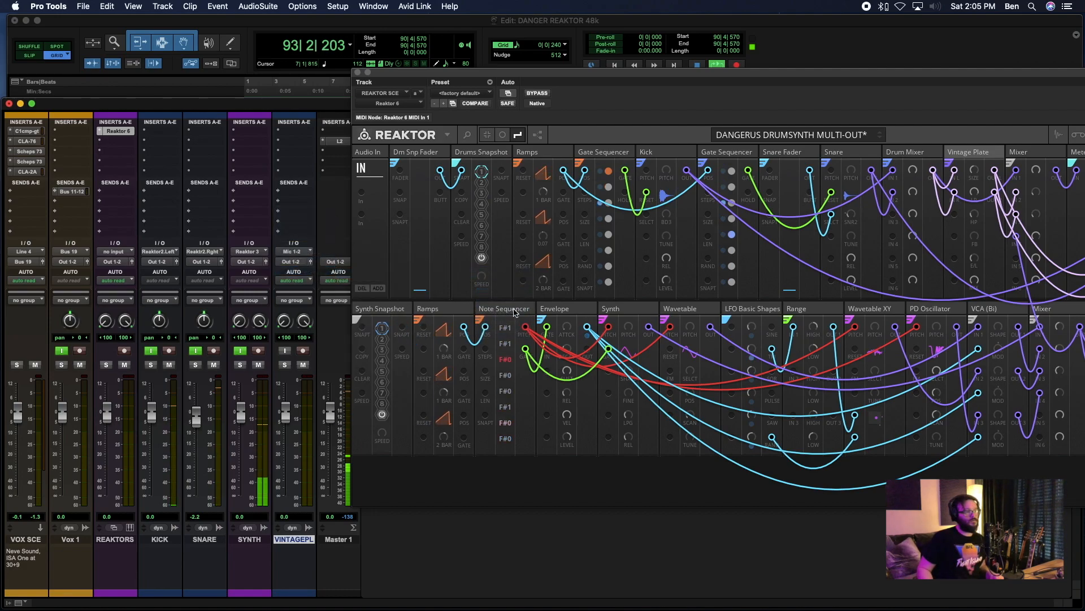
{"action": "left_click", "coordinate": [285, 351]}
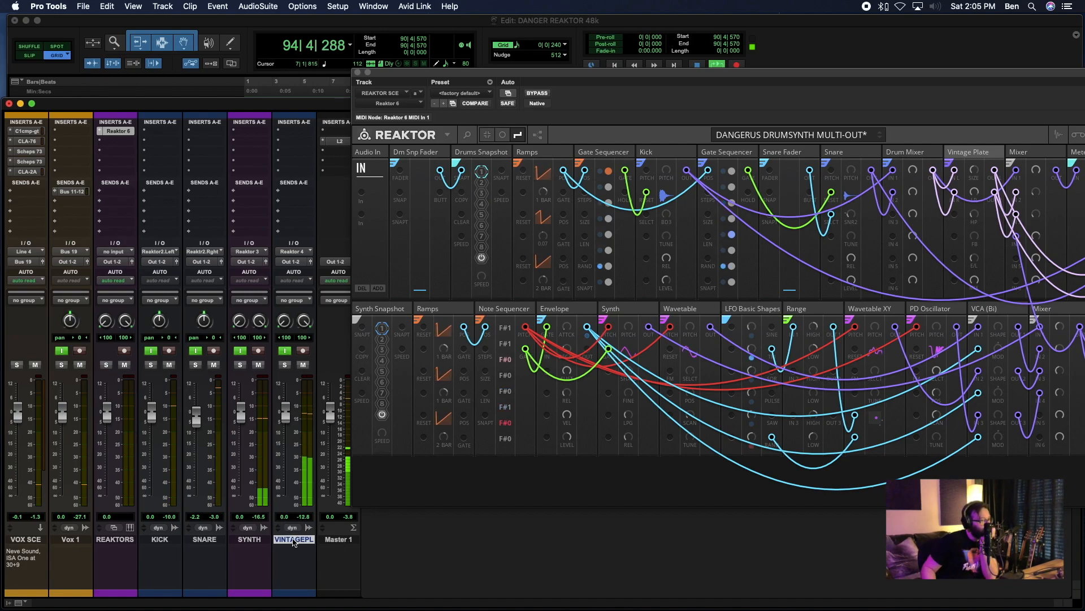
- Place the VINTAGE PLATE track between SNARE and SYNTH, audition lower levels and set its fader to -0.4 dB
{"action": "left_click_drag", "start_coordinate": [299, 540], "coordinate": [230, 547]}
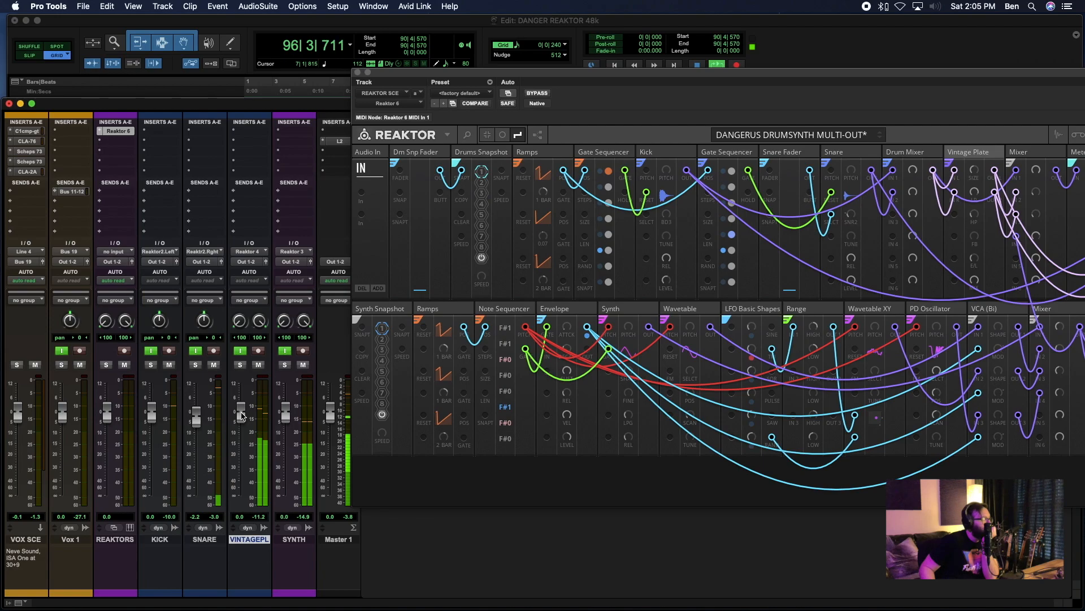
{"action": "left_click_drag", "start_coordinate": [243, 412], "coordinate": [244, 464]}
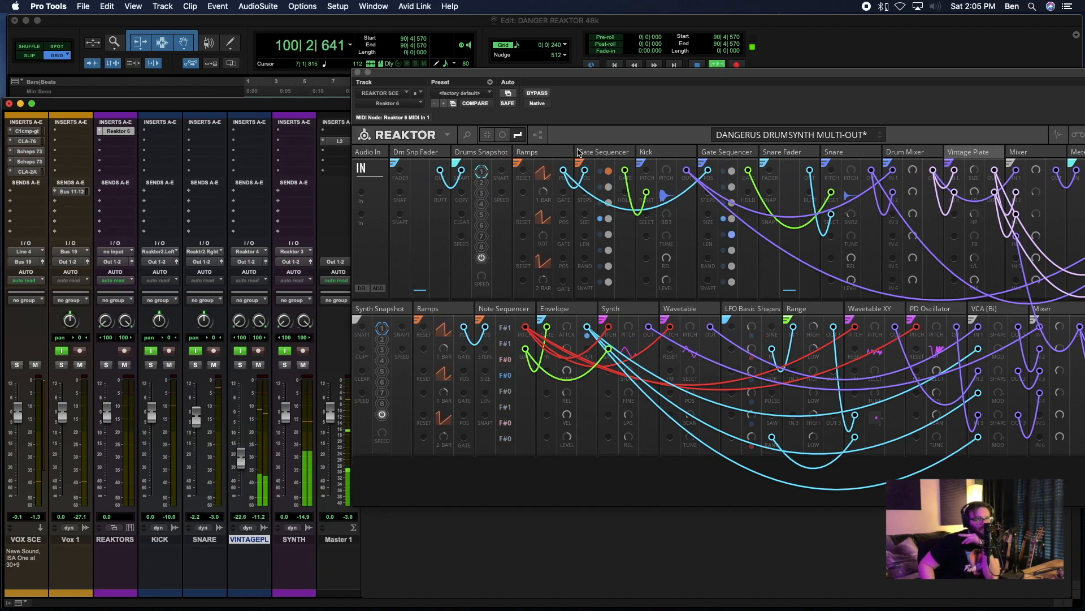
{"action": "left_click_drag", "start_coordinate": [251, 460], "coordinate": [257, 407]}
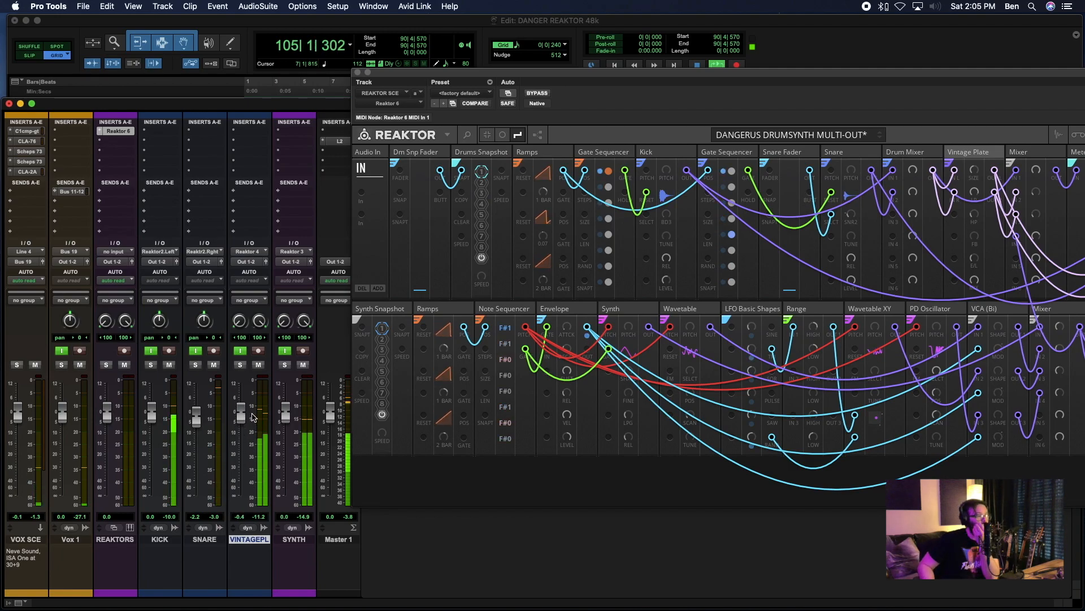
- Bring the whole Reaktor rack back into view and turn up the lowest knob on the Vintage Plate block
{"action": "left_click_drag", "start_coordinate": [916, 84], "coordinate": [660, 104]}
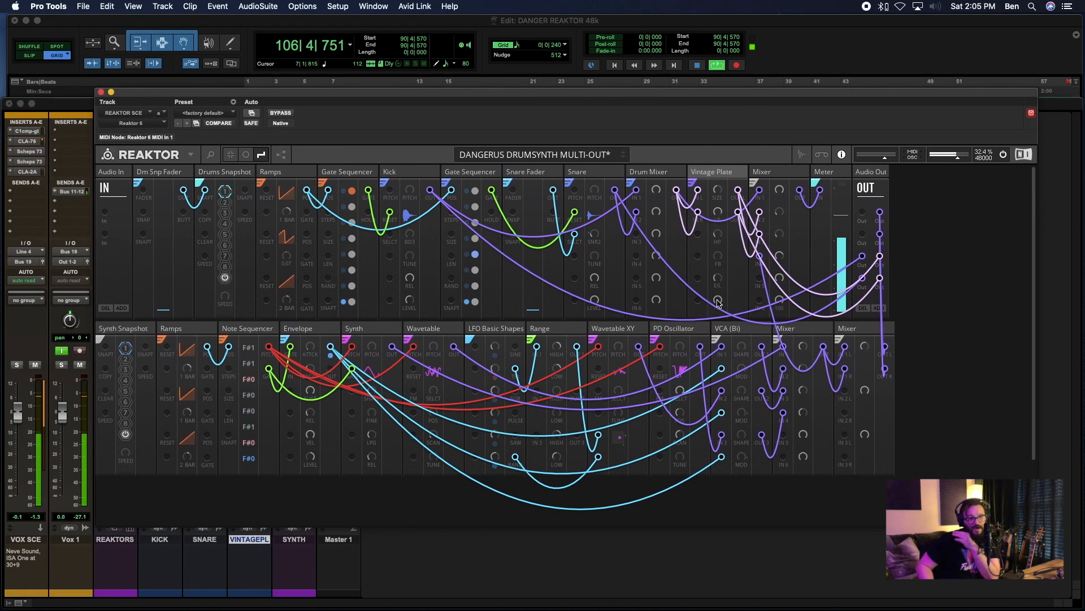
{"action": "left_click_drag", "start_coordinate": [718, 302], "coordinate": [717, 285]}
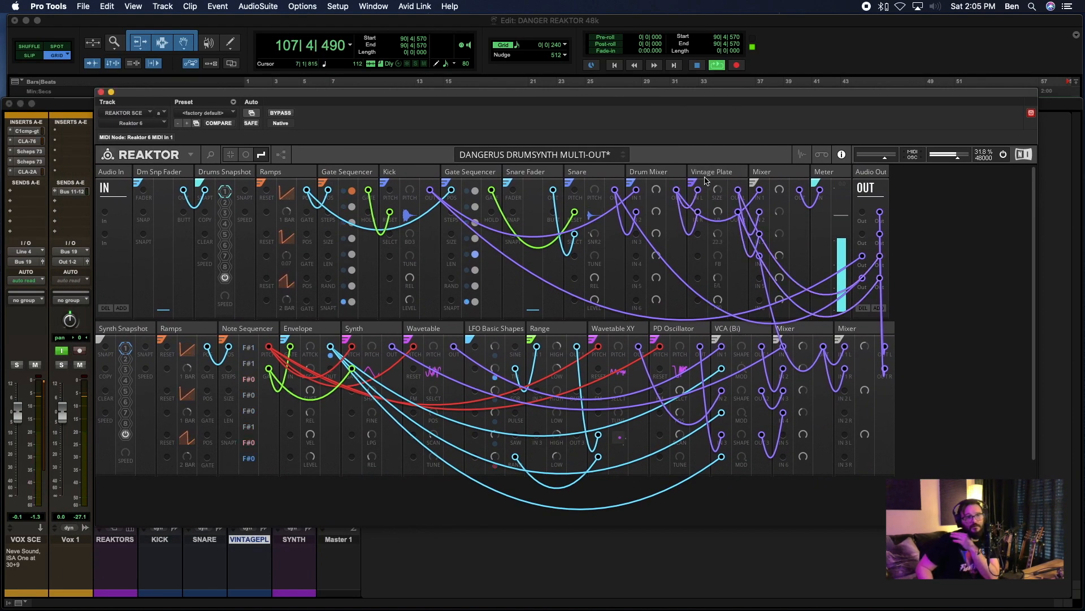
- View the rack briefly without its patch cables, uncover the mixer and set the VINTAGE PLATE track's fader to -11.3 dB
{"action": "left_click", "coordinate": [245, 155]}
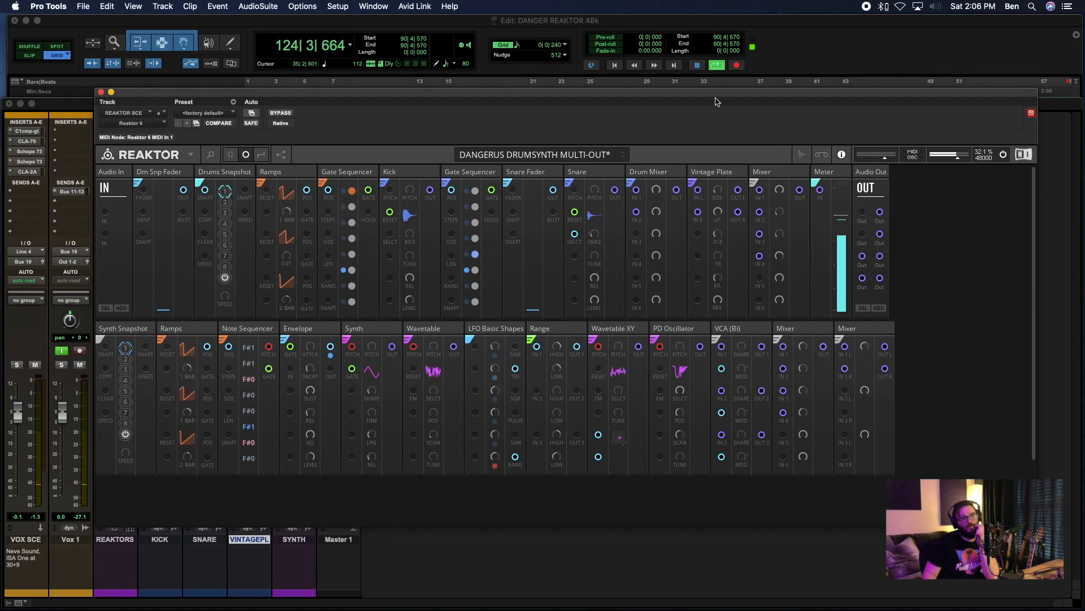
{"action": "left_click", "coordinate": [261, 155]}
{"action": "left_click_drag", "start_coordinate": [292, 108], "coordinate": [622, 94]}
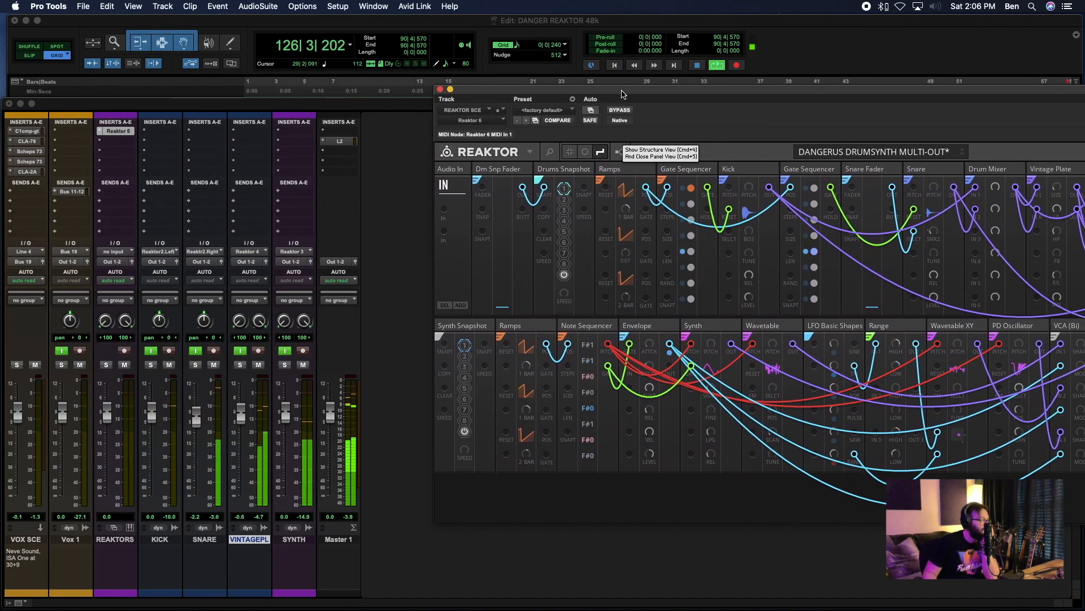
{"action": "left_click", "coordinate": [237, 407]}
{"action": "left_click_drag", "start_coordinate": [238, 407], "coordinate": [245, 454]}
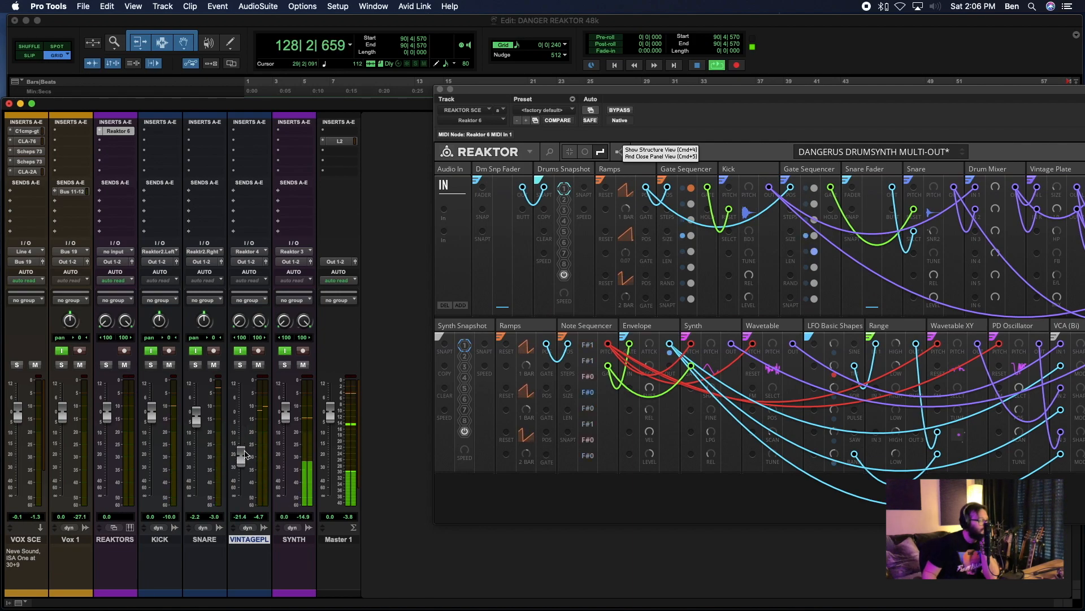
{"action": "left_click_drag", "start_coordinate": [245, 454], "coordinate": [243, 435]}
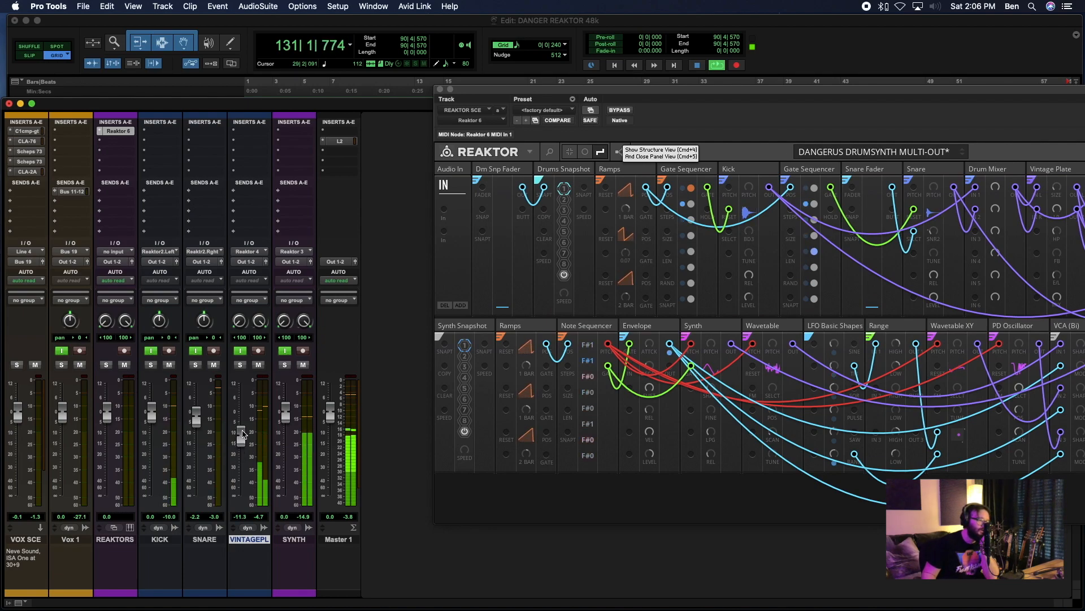
{"action": "left_click_drag", "start_coordinate": [489, 92], "coordinate": [189, 101]}
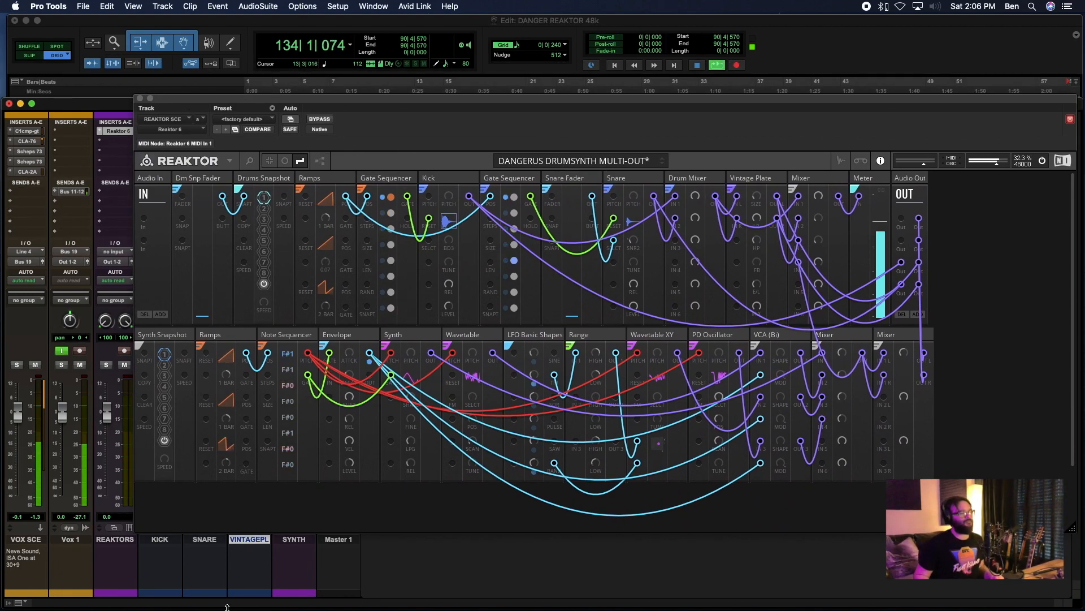
- Stop playback and put DRUM in front of the VINTAGE PLATE track's name
{"action": "key", "text": "space"}
{"action": "double_click", "coordinate": [249, 540]}
{"action": "left_click", "coordinate": [457, 197]}
{"action": "type", "text": "DRUM VINTAGE PLATE"}
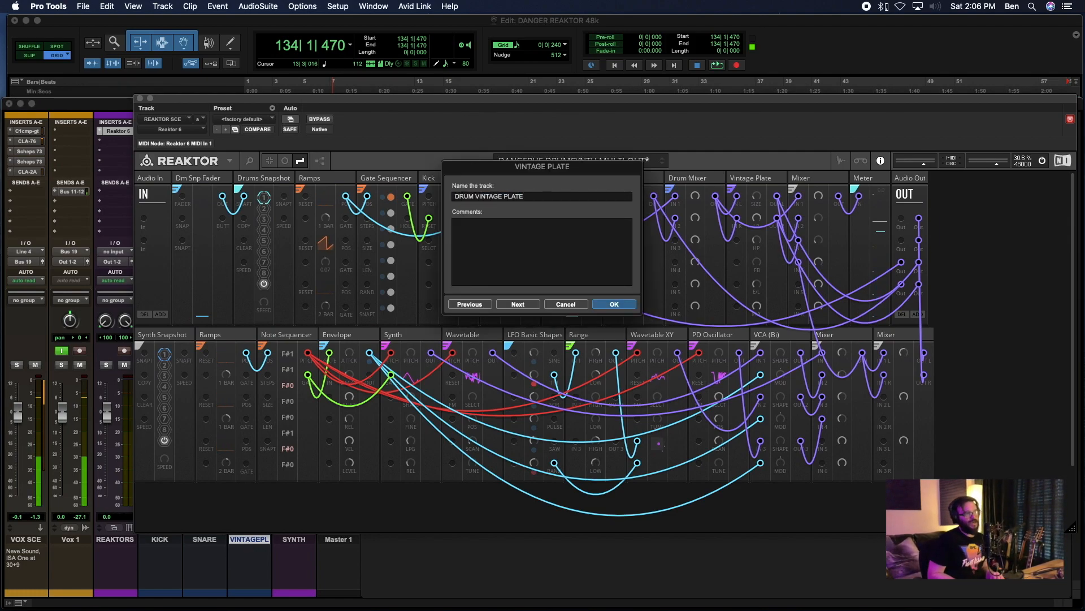
{"action": "key", "text": "Return"}
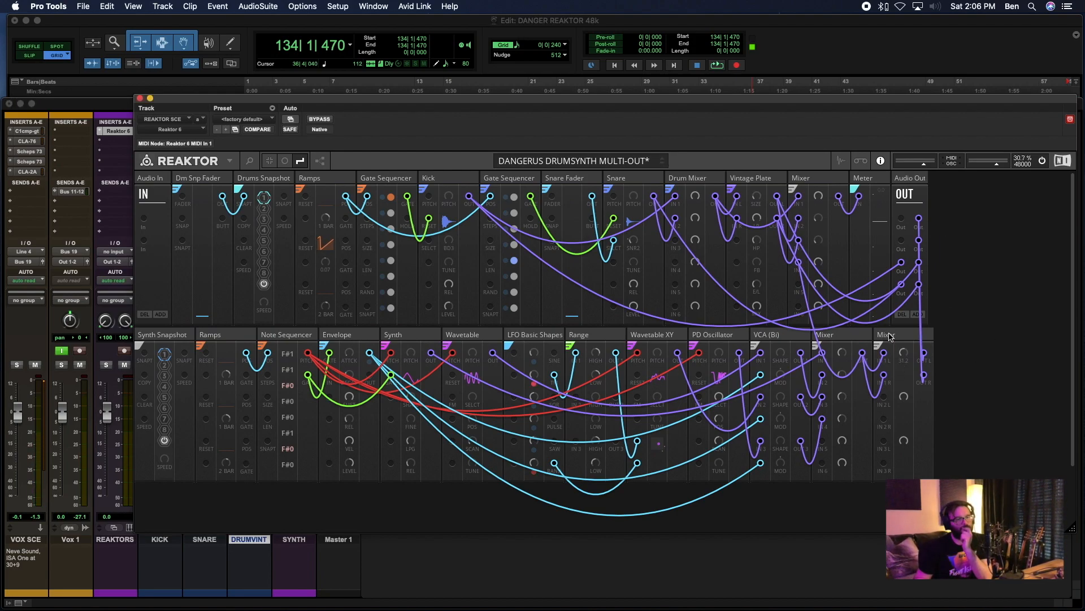
- Search Reaktor's blocks for "nano plate" and "nano rever" to look through the available Nano reverb blocks
{"action": "double_click", "coordinate": [1000, 347]}
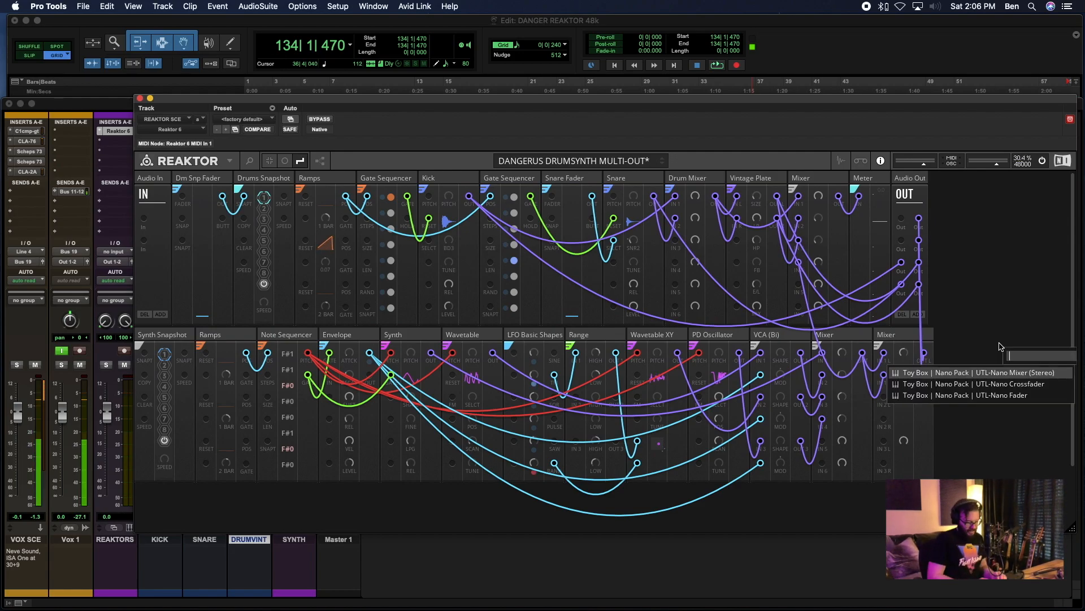
{"action": "type", "text": "nano plate"}
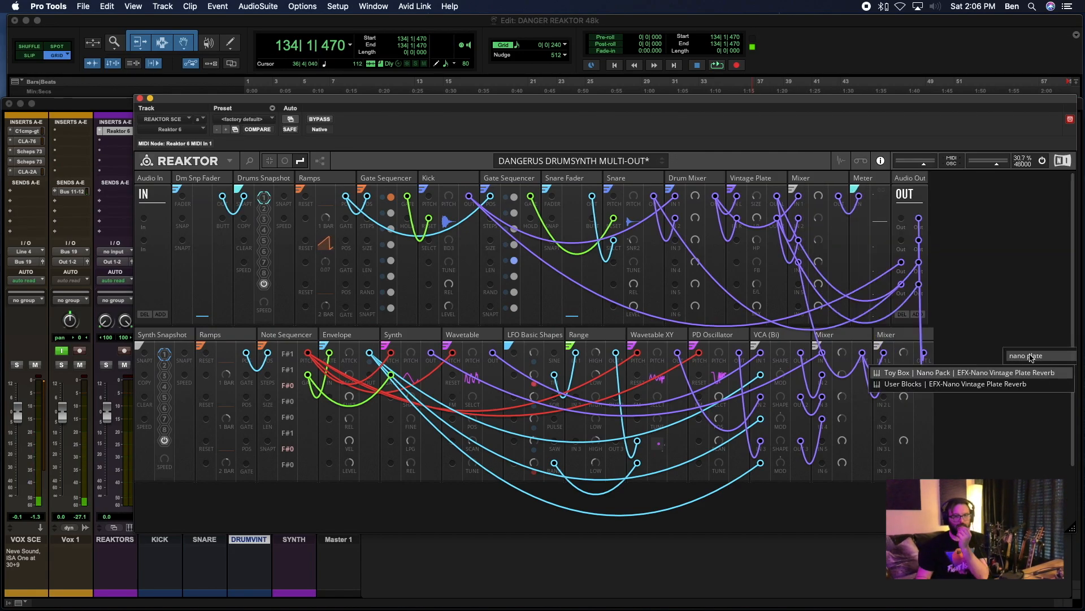
{"action": "key", "text": "BackSpace"}
{"action": "key", "text": "BackSpace"}
{"action": "key", "text": "BackSpace"}
{"action": "key", "text": "BackSpace"}
{"action": "key", "text": "BackSpace"}
{"action": "type", "text": "reberb"}
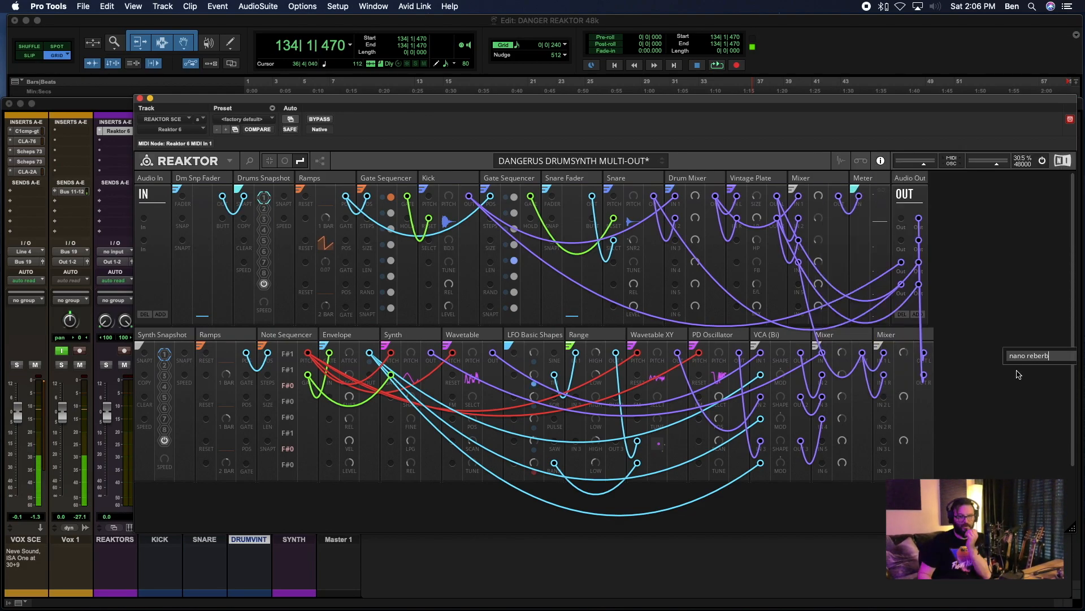
{"action": "key", "text": "BackSpace"}
{"action": "key", "text": "BackSpace"}
{"action": "key", "text": "BackSpace"}
{"action": "key", "text": "BackSpace"}
{"action": "type", "text": "ve"}
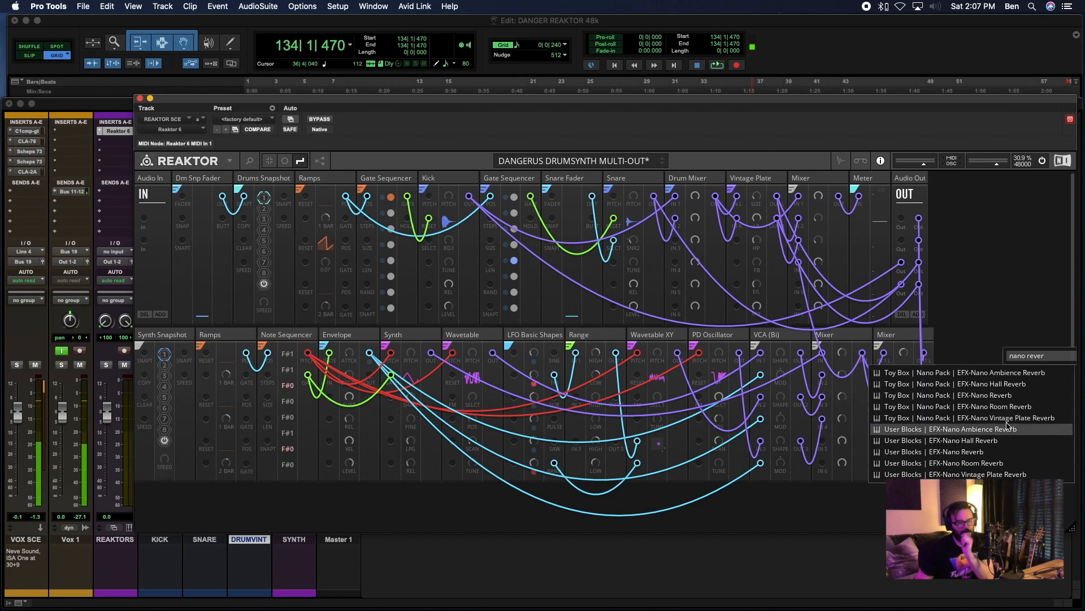
{"action": "left_click", "coordinate": [1003, 376]}
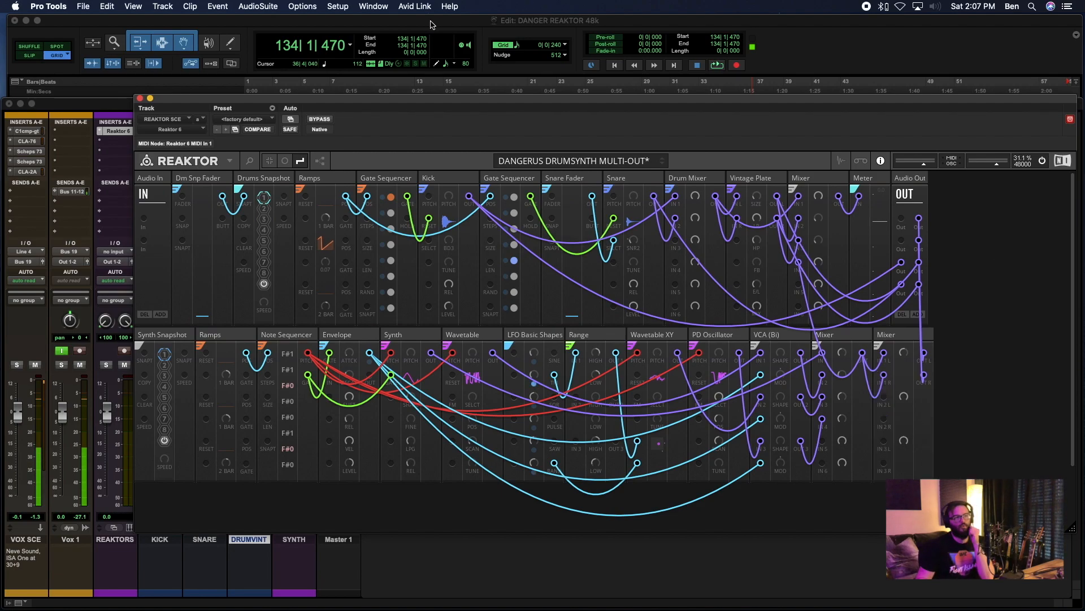
- Bring the Edit window forward, play the session with drum snapshot 1 and set the drum vintage plate track's volume to -14.6 dB
{"action": "left_click", "coordinate": [427, 26]}
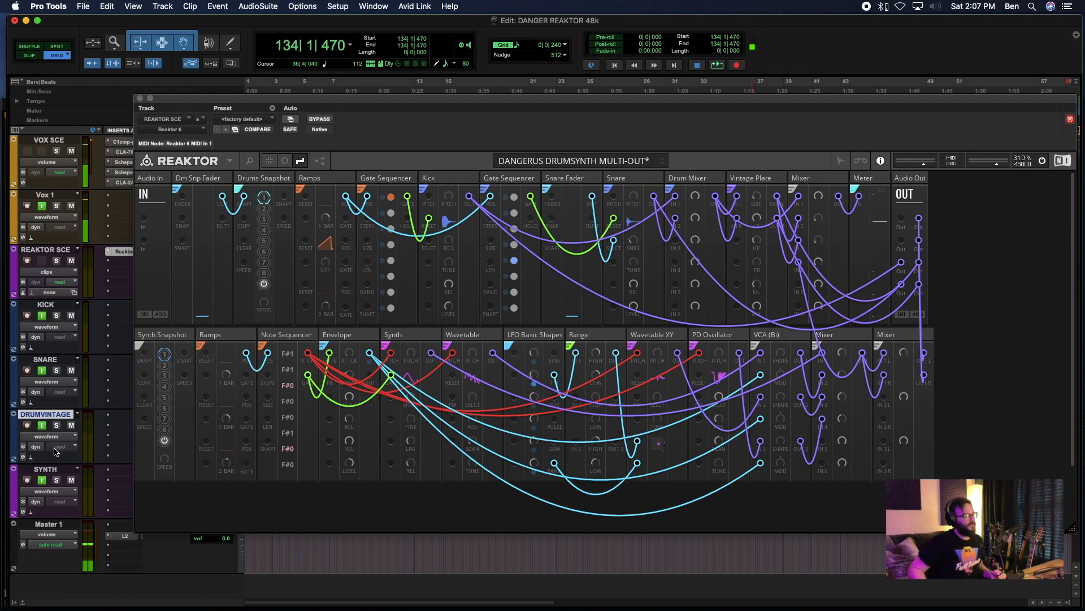
{"action": "key", "text": "space"}
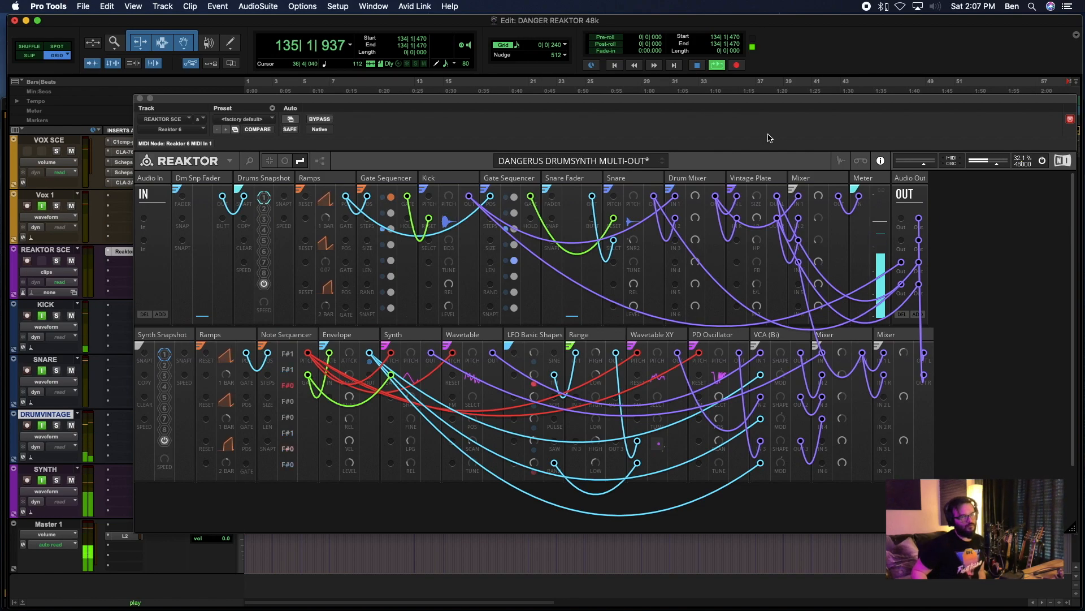
{"action": "left_click", "coordinate": [264, 197]}
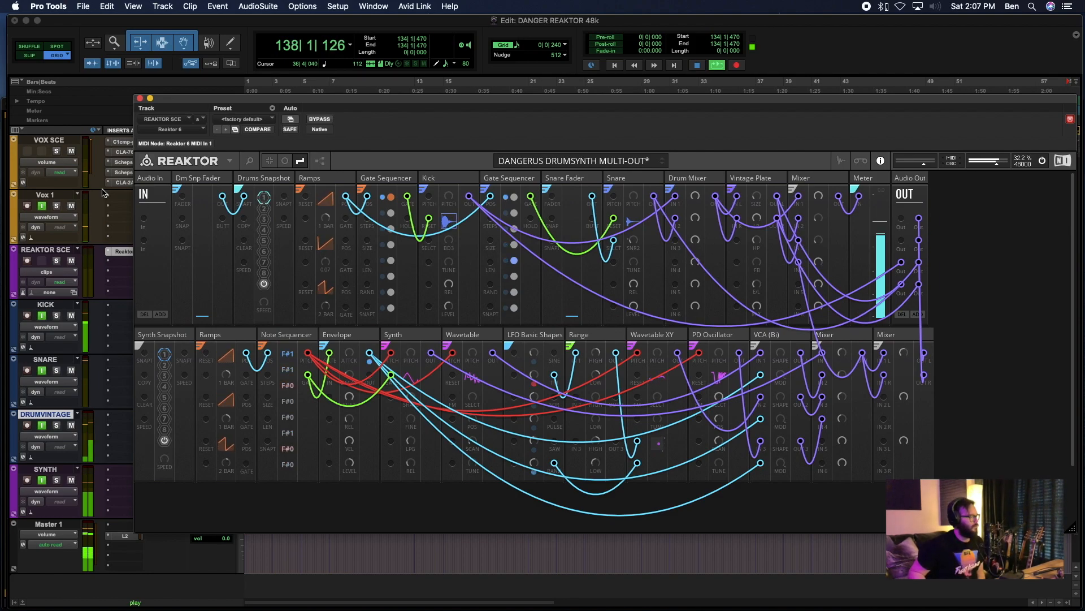
{"action": "left_click_drag", "start_coordinate": [165, 102], "coordinate": [420, 102]}
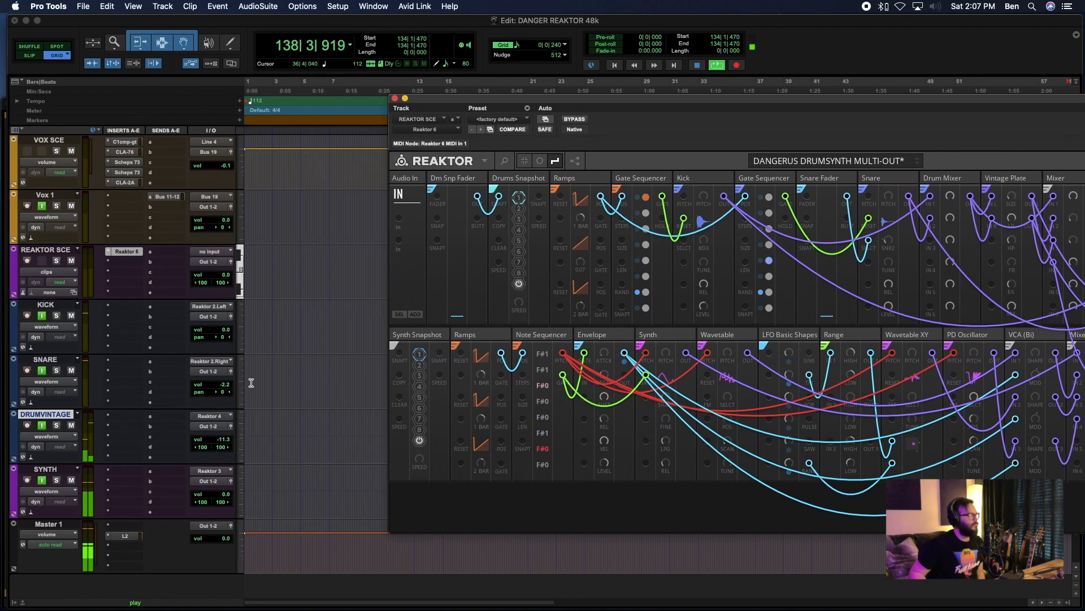
{"action": "left_click", "coordinate": [222, 442]}
{"action": "left_click_drag", "start_coordinate": [222, 440], "coordinate": [222, 439]}
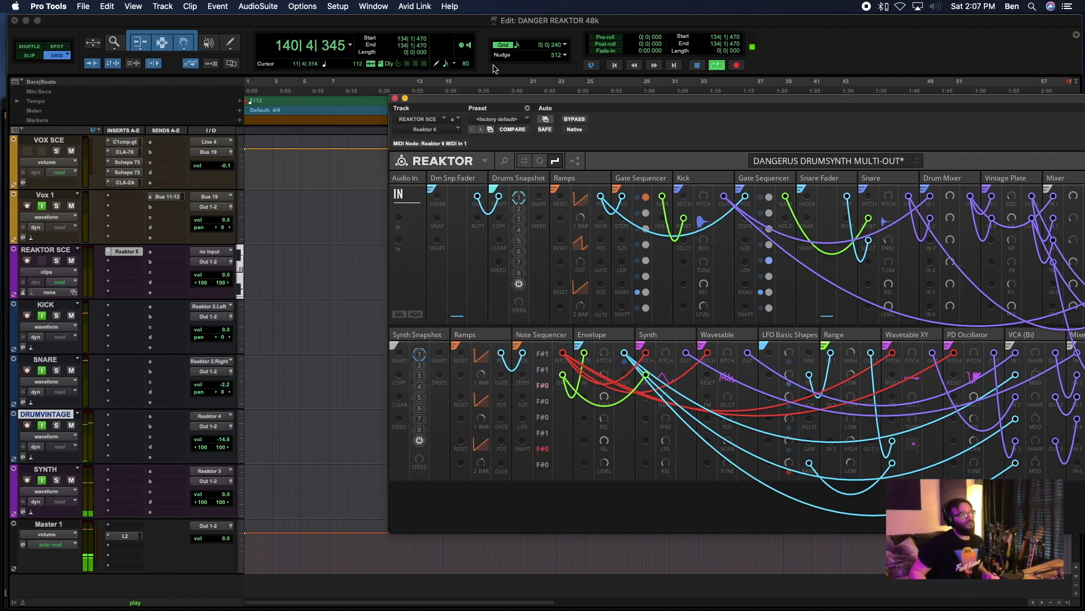
{"action": "left_click_drag", "start_coordinate": [459, 100], "coordinate": [202, 109]}
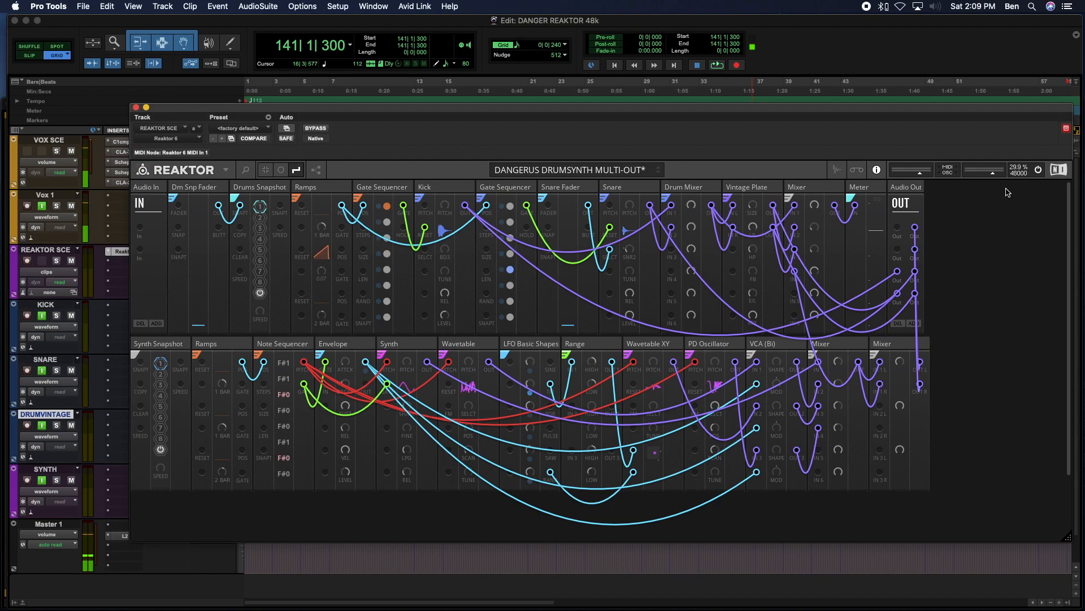
- Start playback and save the DANGERUS DRUMSYNTH MULTI-OUT rack under its existing name
{"action": "key", "text": "space"}
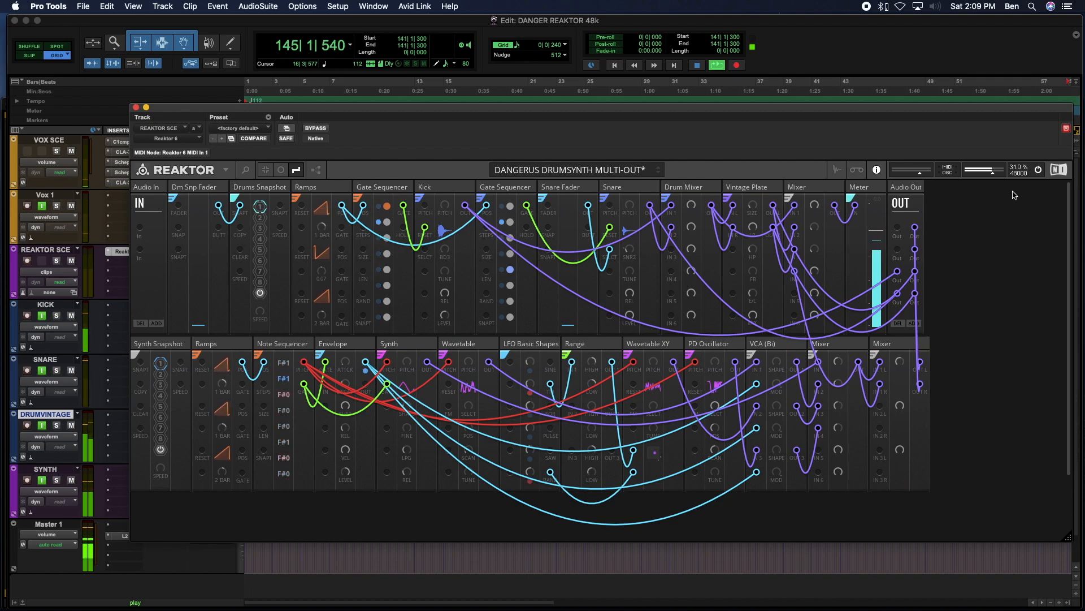
{"action": "left_click", "coordinate": [227, 171]}
{"action": "mouse_move", "coordinate": [243, 186]}
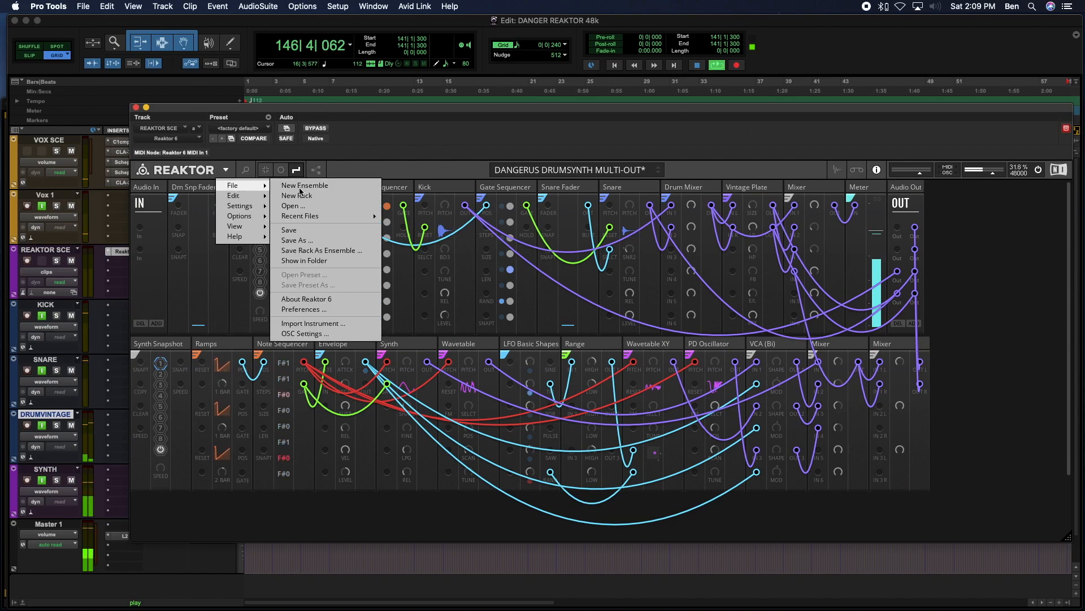
{"action": "left_click", "coordinate": [311, 231]}
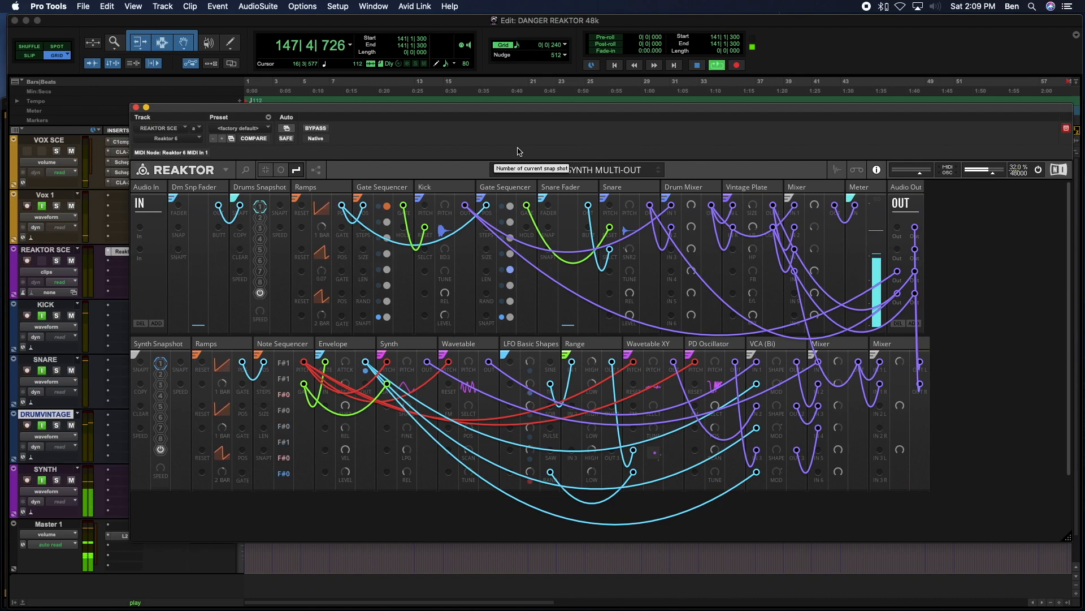
- Mute the VOX SCE track and audition drum snapshots 2, 5 and 4 and synth snapshots 2 and 3, ending on snapshot 1 for both
{"action": "left_click", "coordinate": [71, 152]}
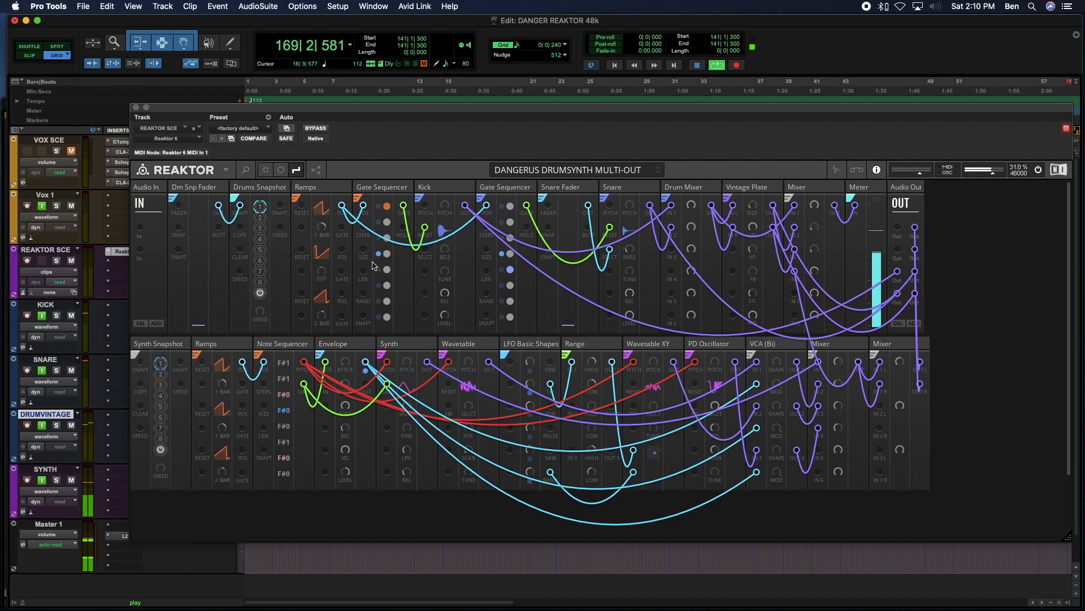
{"action": "left_click", "coordinate": [260, 218]}
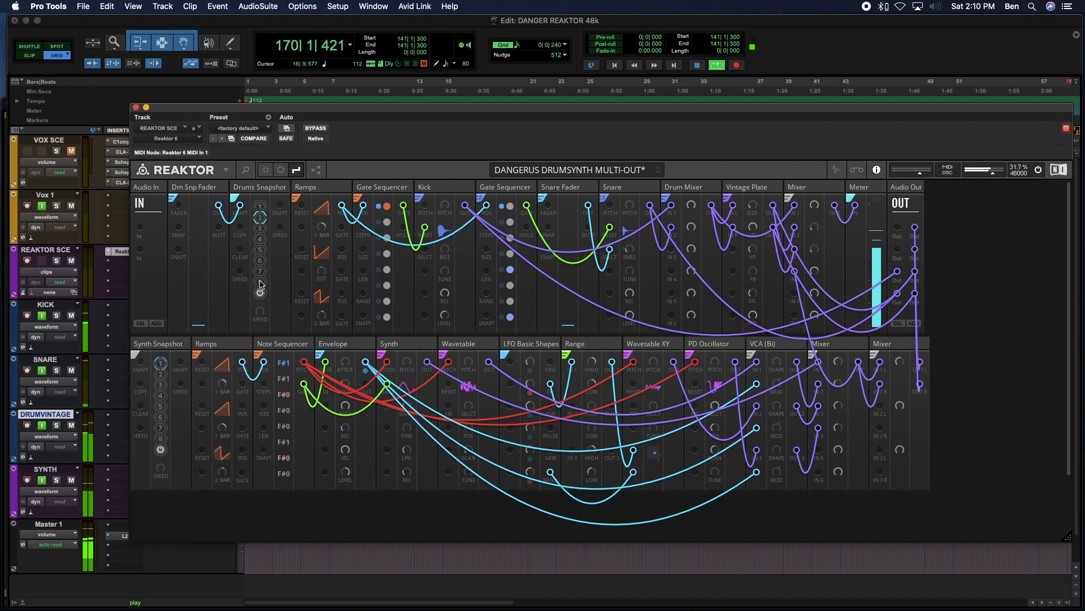
{"action": "left_click", "coordinate": [161, 374]}
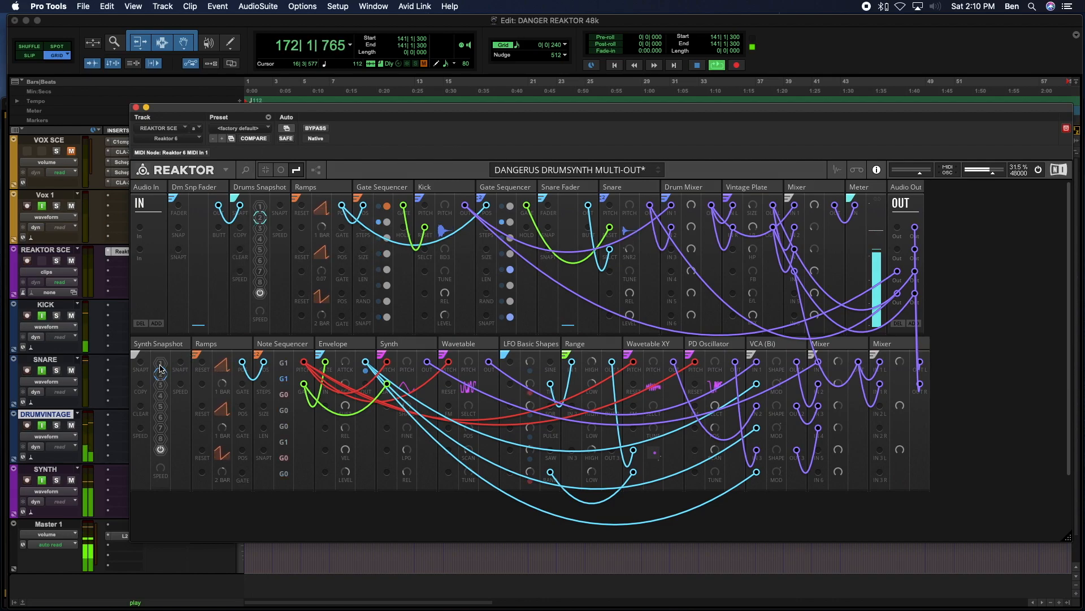
{"action": "left_click", "coordinate": [160, 385]}
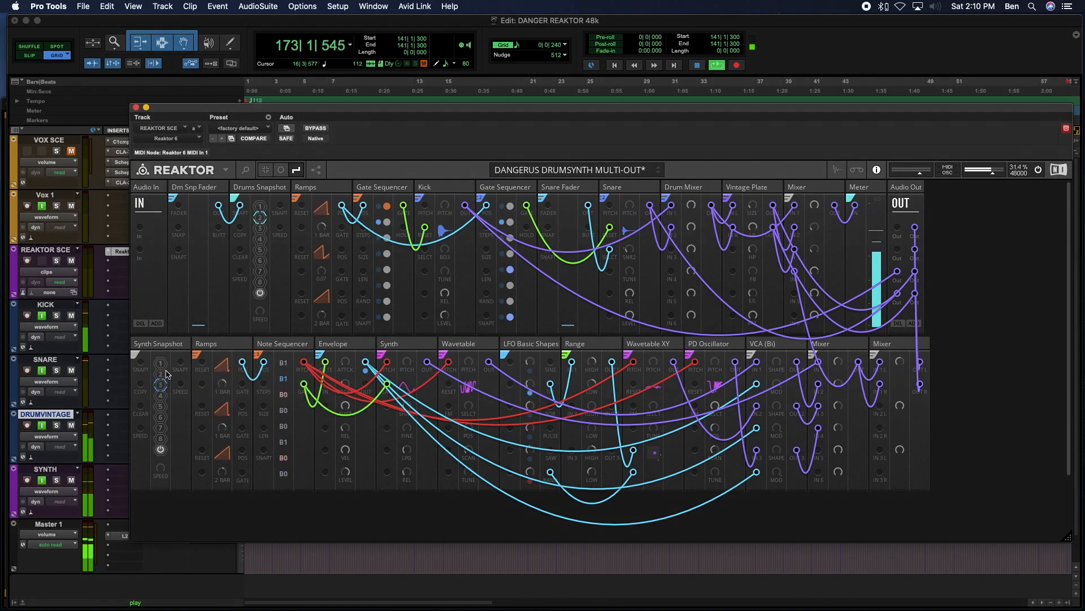
{"action": "left_click", "coordinate": [259, 249]}
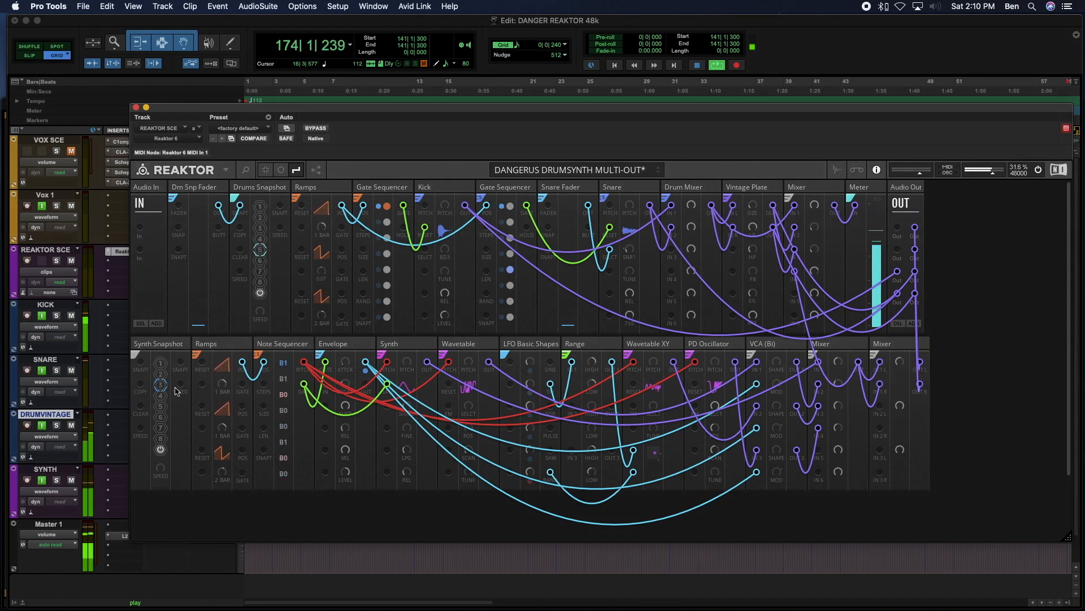
{"action": "left_click", "coordinate": [161, 363]}
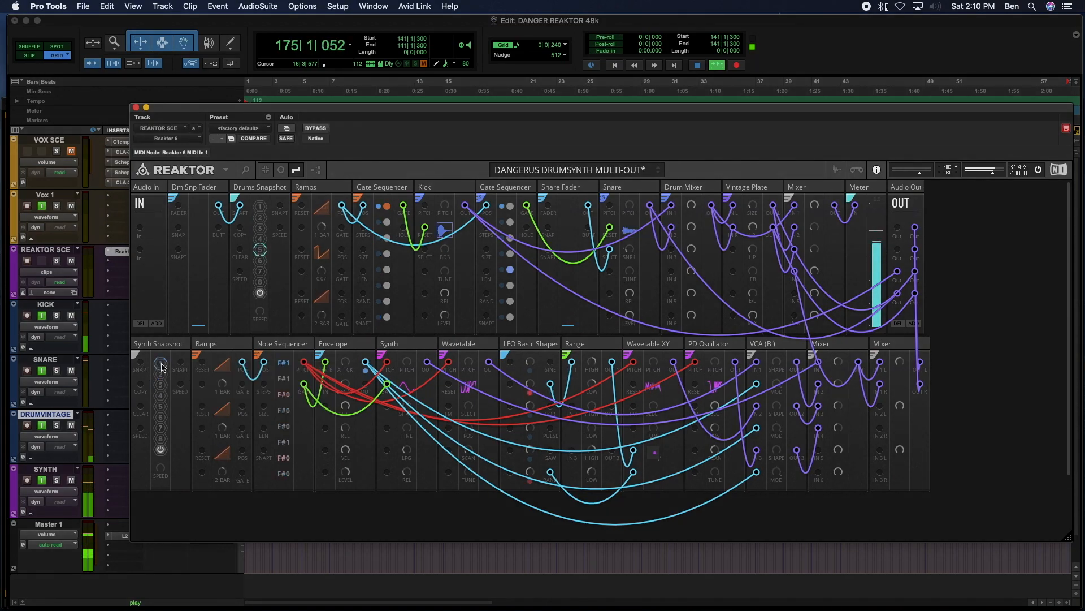
{"action": "left_click", "coordinate": [260, 210]}
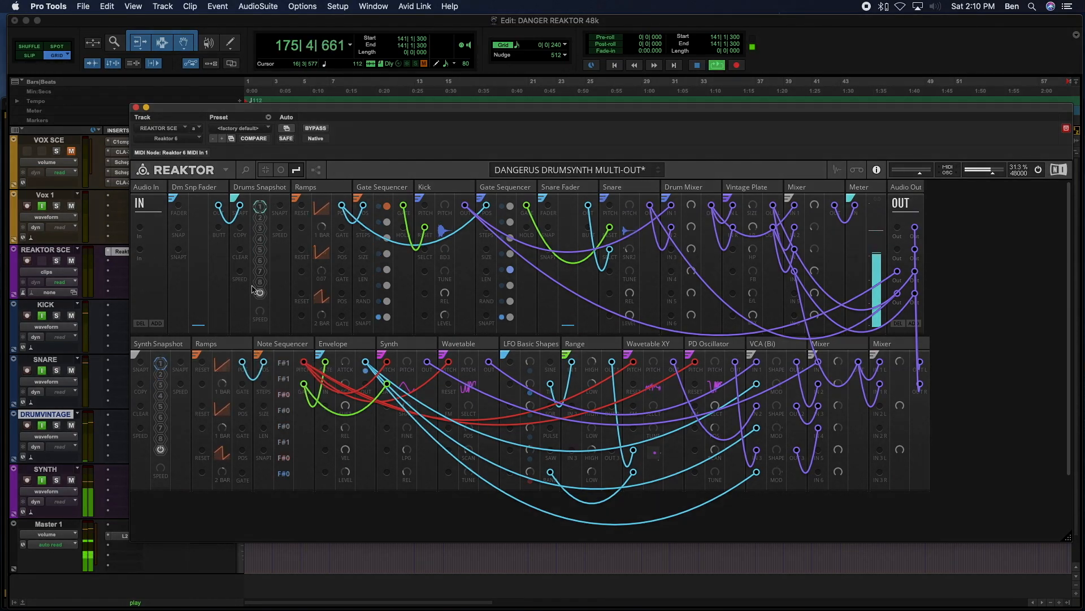
{"action": "left_click", "coordinate": [260, 239]}
{"action": "left_click", "coordinate": [260, 208]}
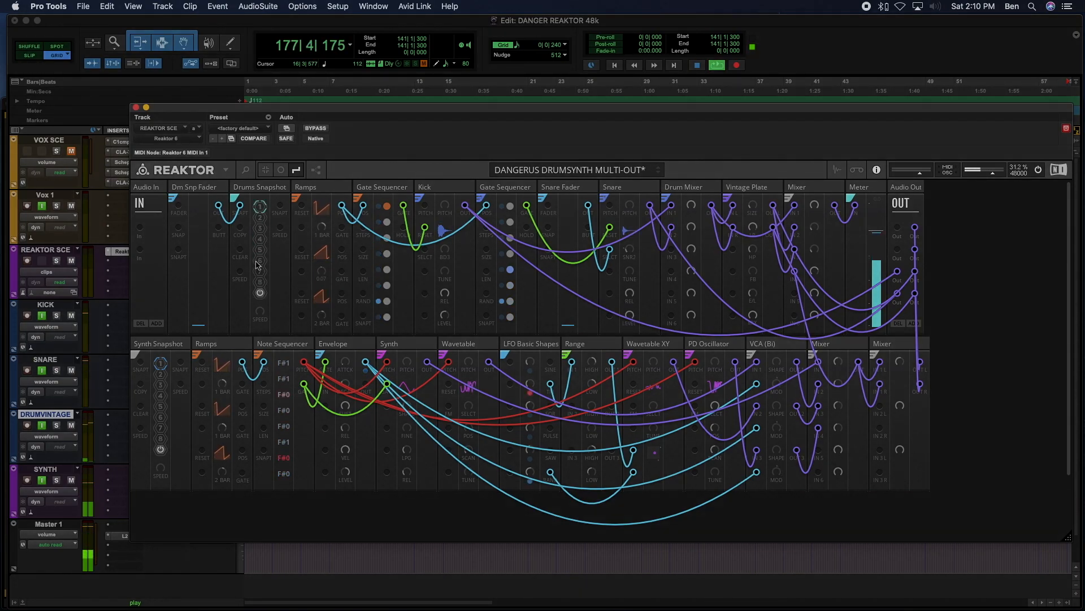